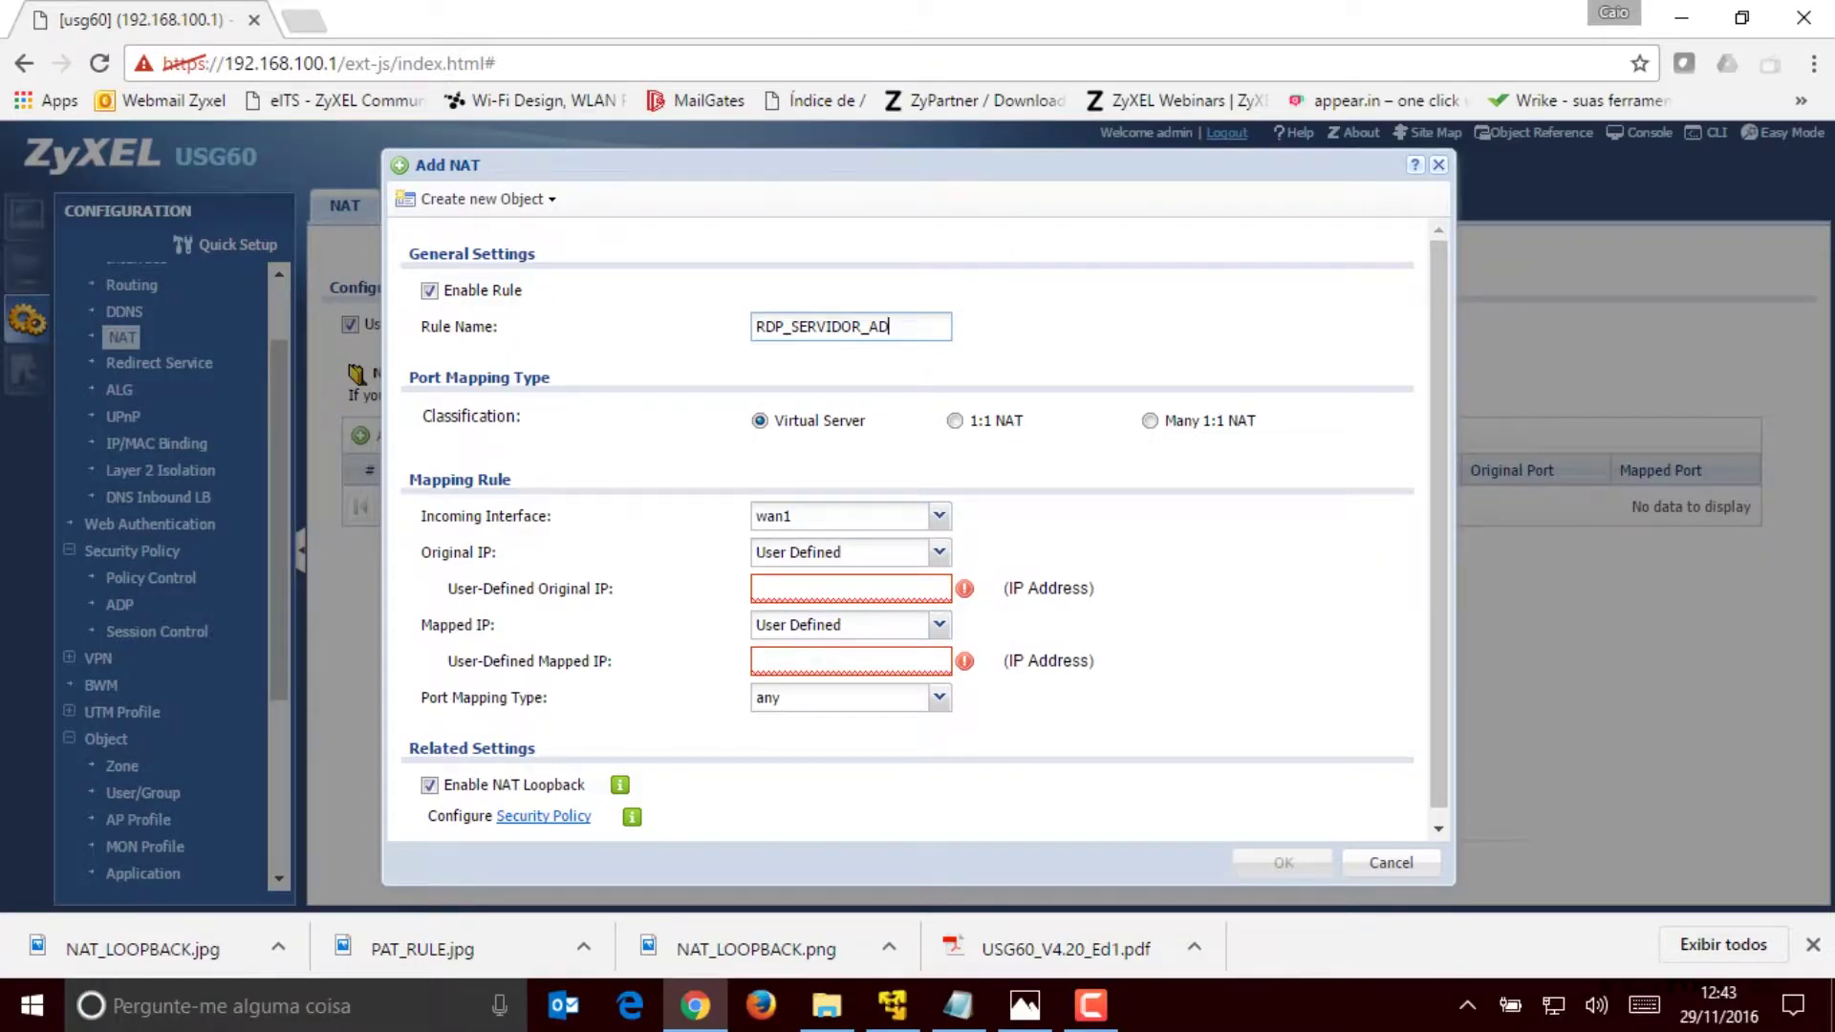
# Step: Set the NAT rule's incoming interface to wan1 and its original IP to any
pyautogui.click(939, 517)
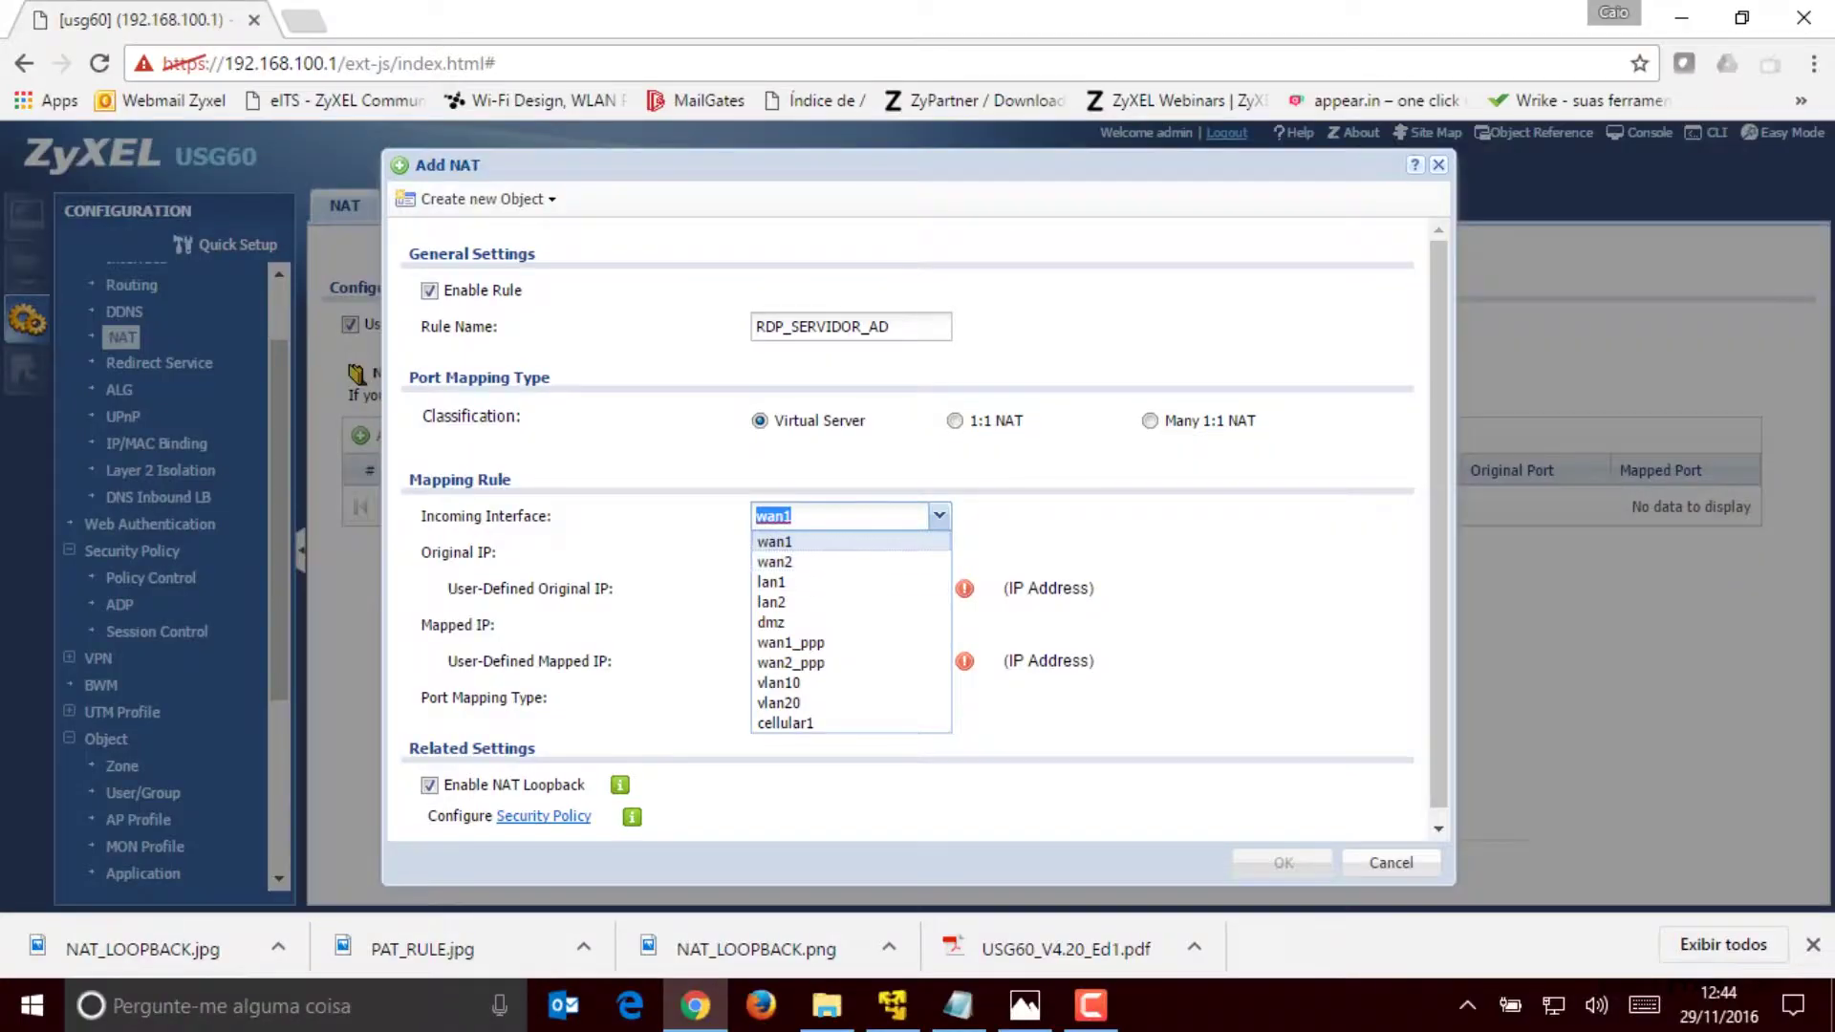
pyautogui.click(822, 542)
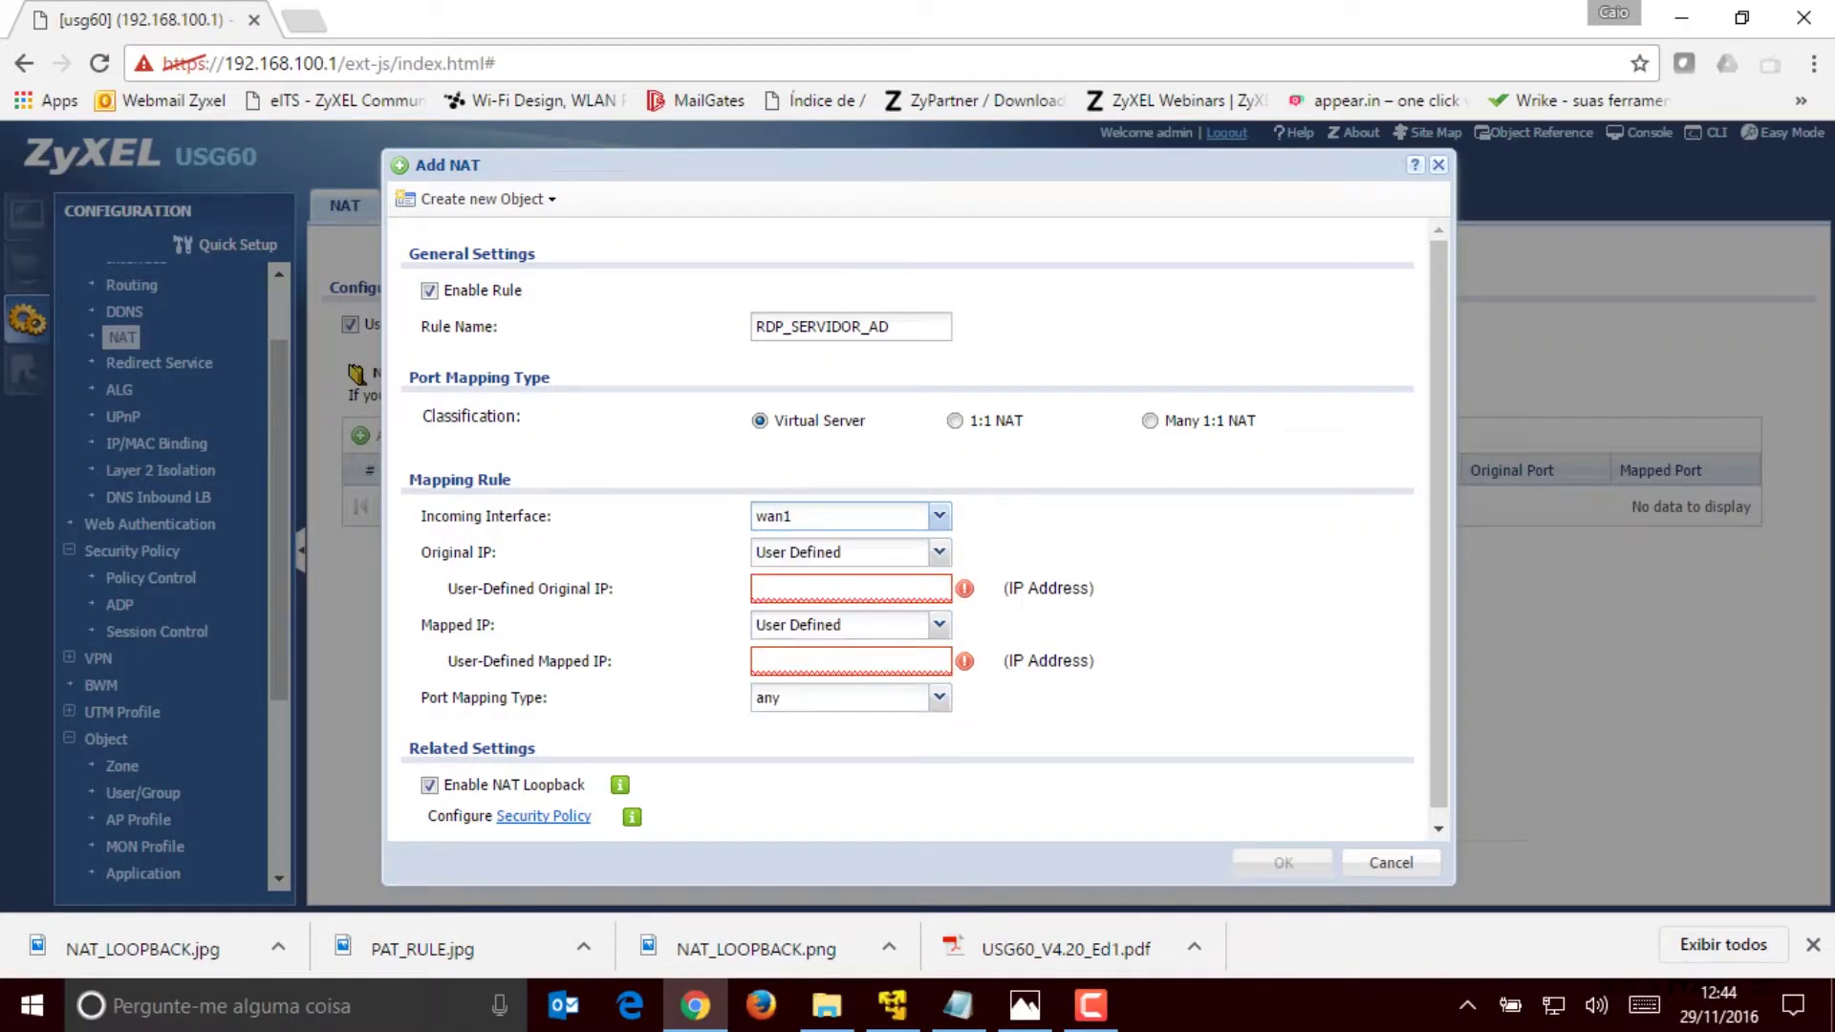
pyautogui.click(940, 552)
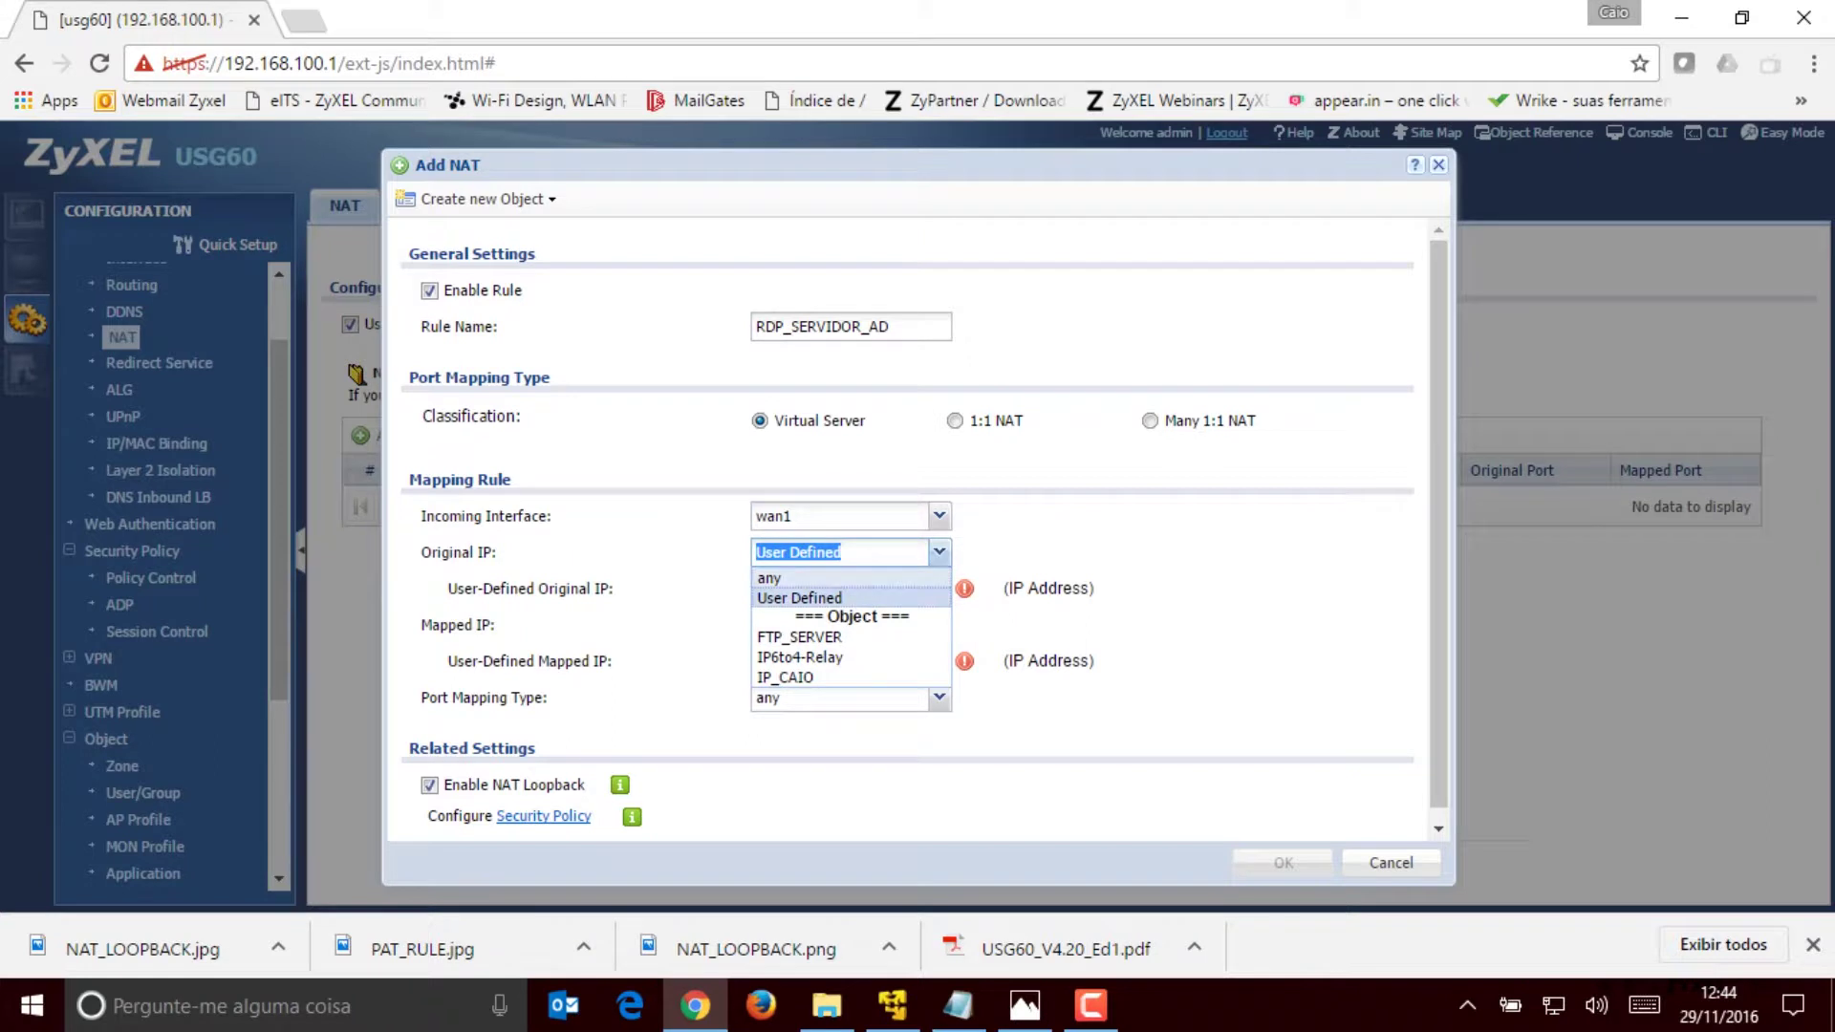
pyautogui.click(822, 578)
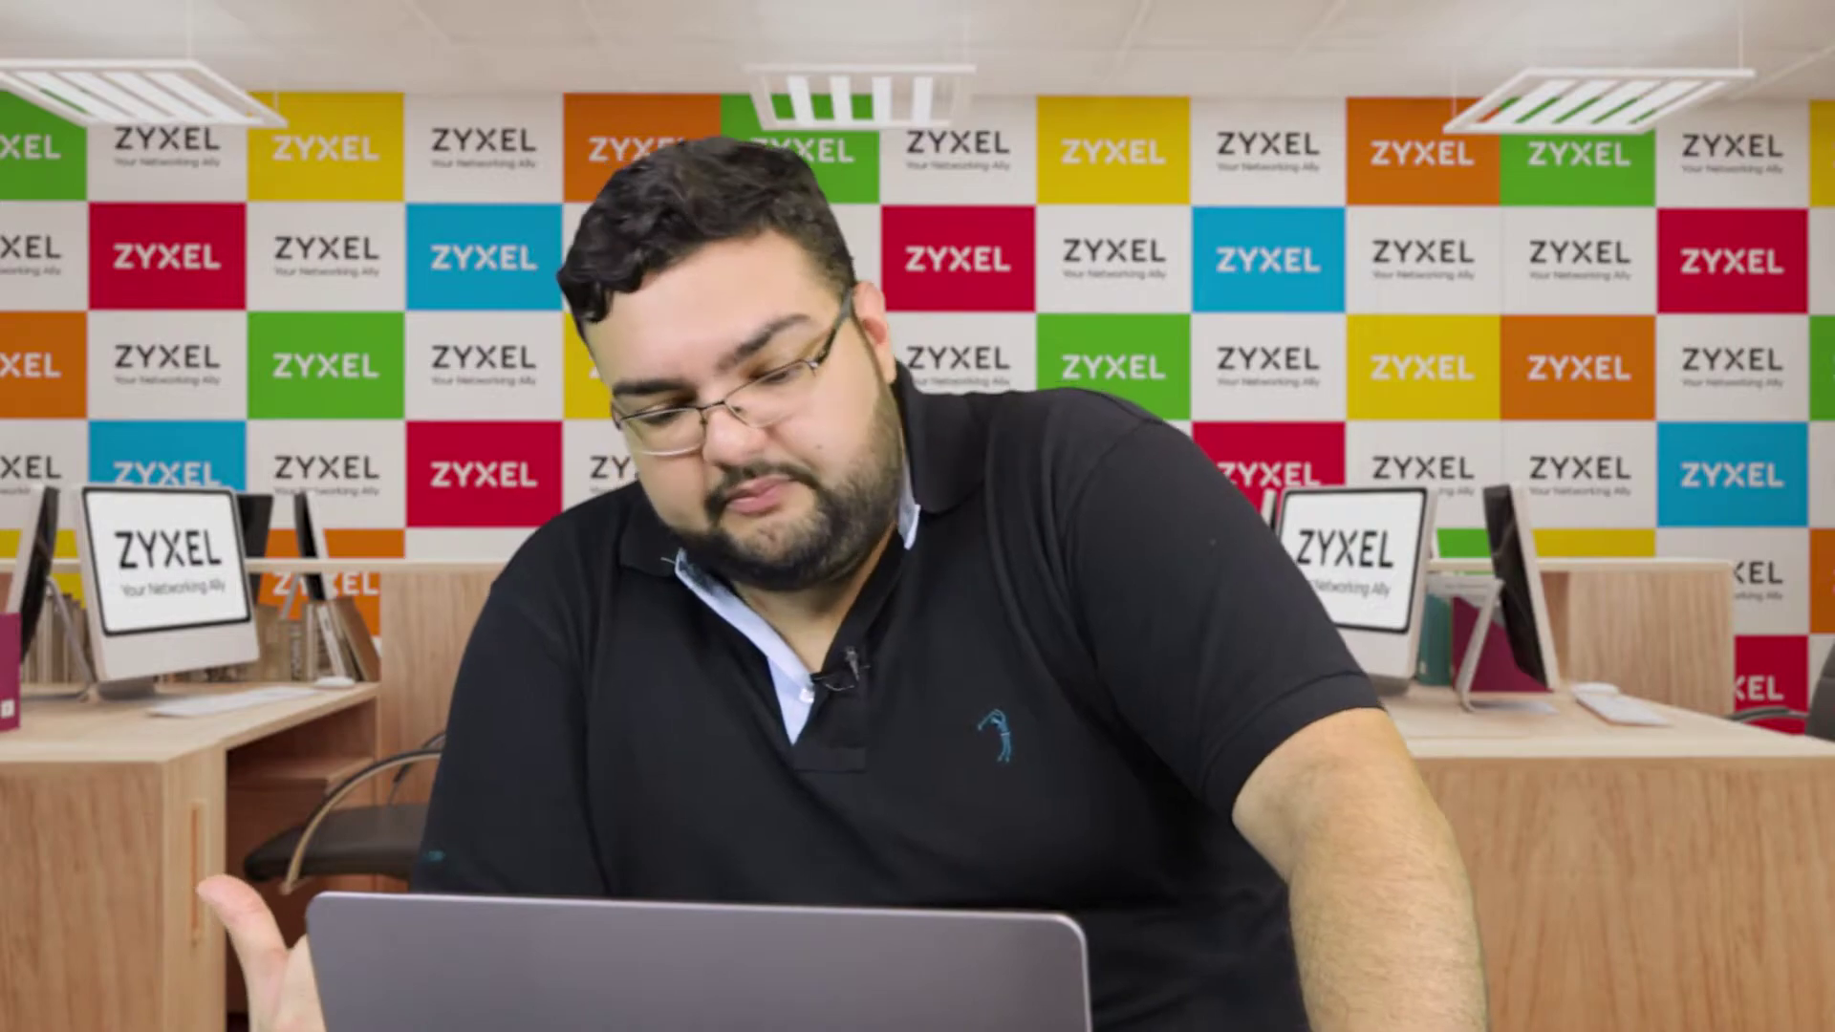
pyautogui.click(940, 587)
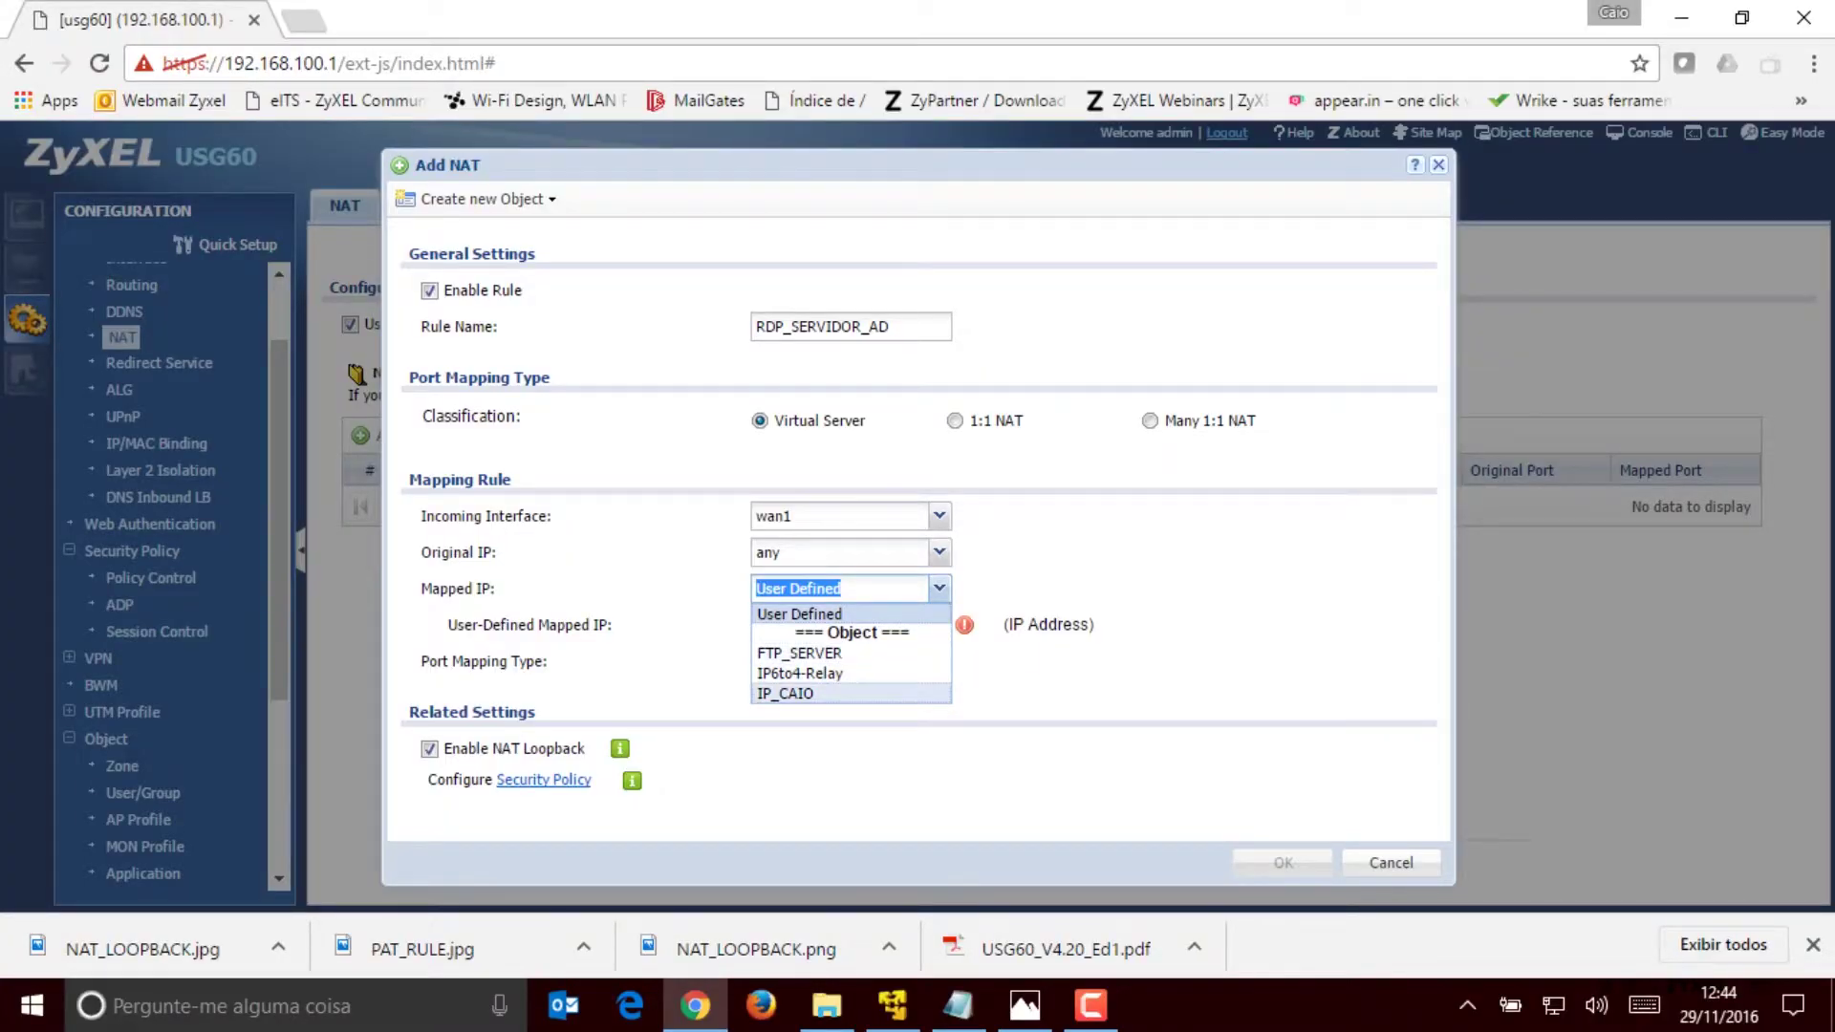
pyautogui.click(650, 516)
pyautogui.click(482, 199)
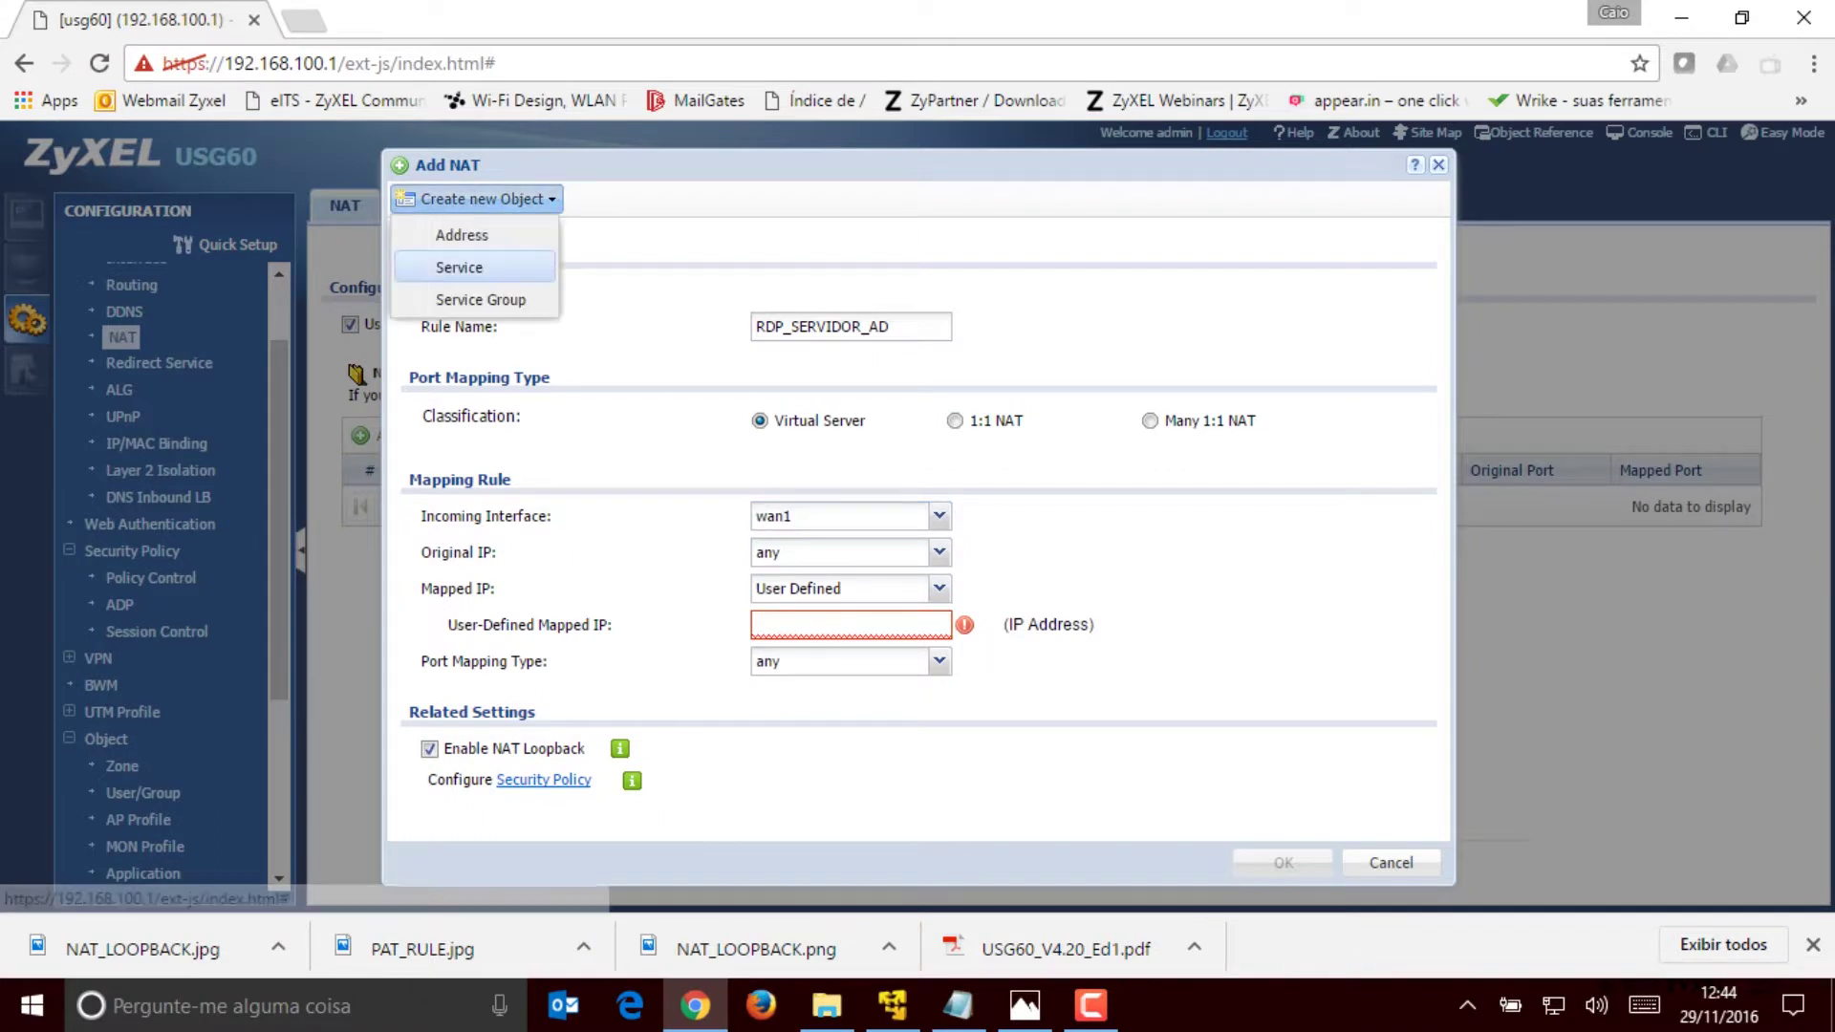
pyautogui.click(459, 262)
pyautogui.click(1162, 637)
# Step: Create a new HOST address object named SRV_AD with IP address 192.168.100.220
pyautogui.click(482, 198)
pyautogui.click(459, 233)
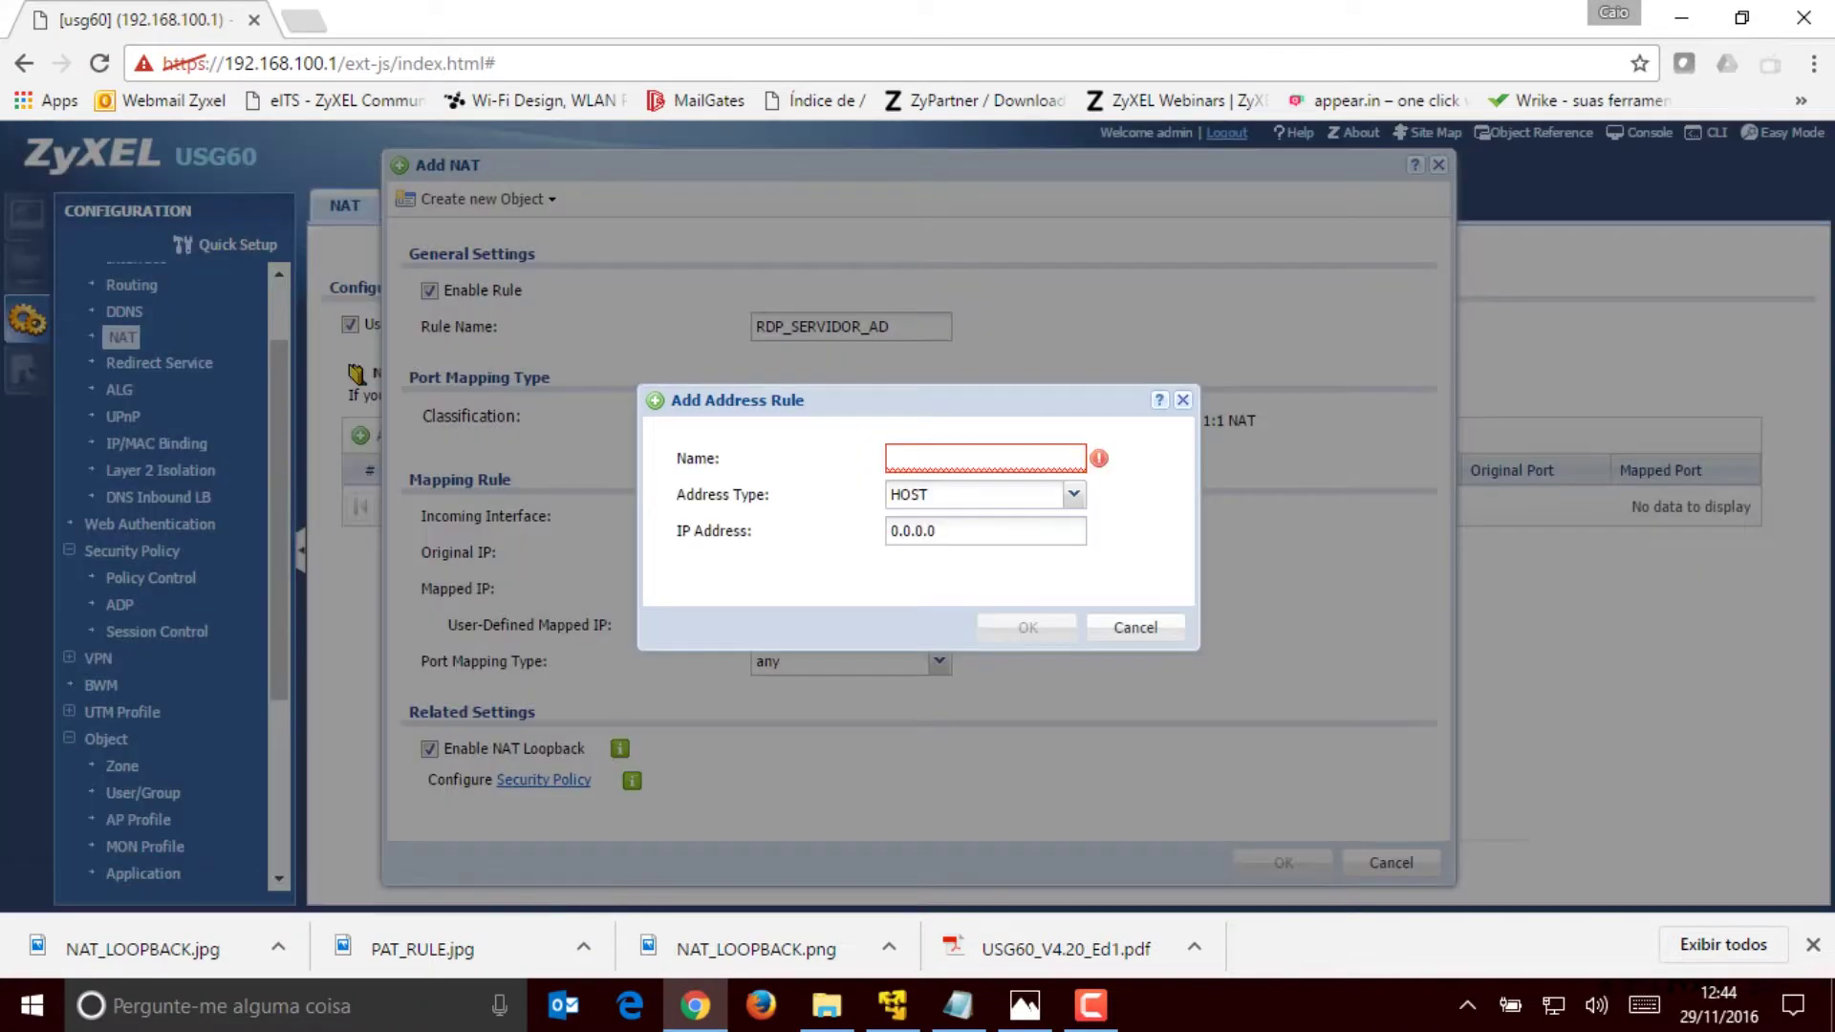
pyautogui.write('SRV_AD')
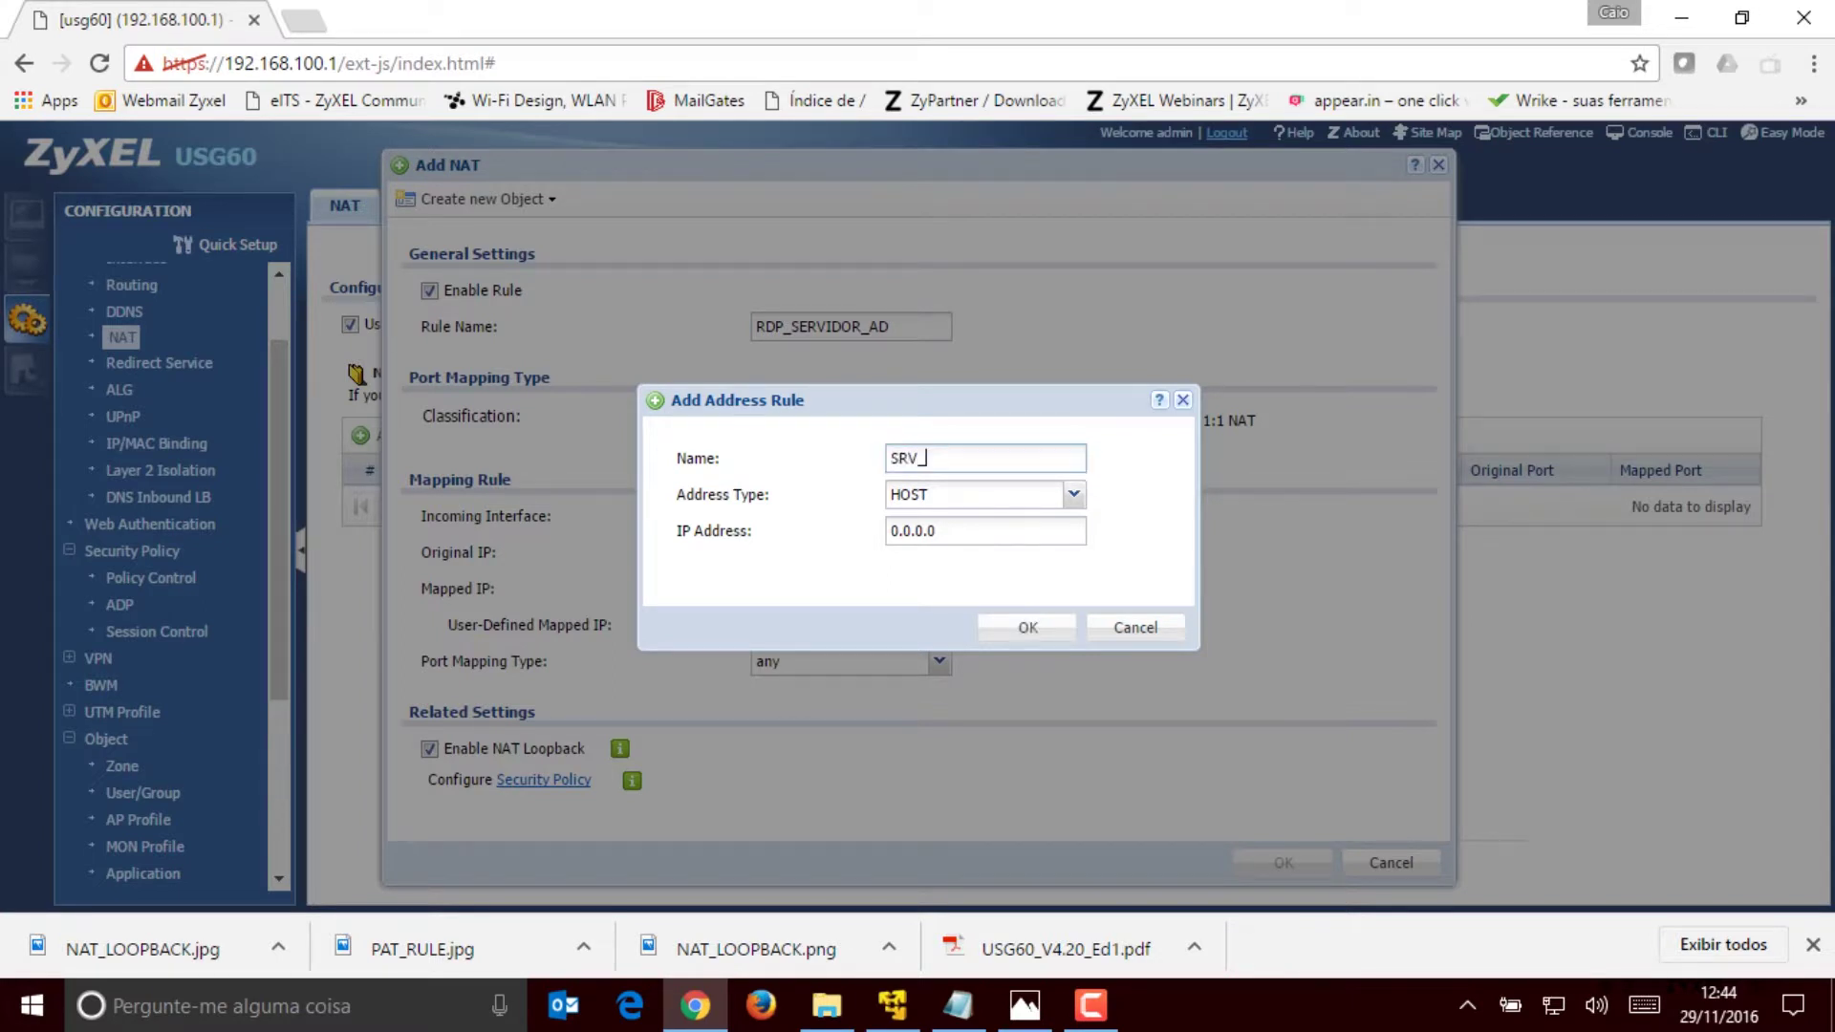
pyautogui.press('Tab')
pyautogui.press('Tab')
pyautogui.write('192.168.100.220')
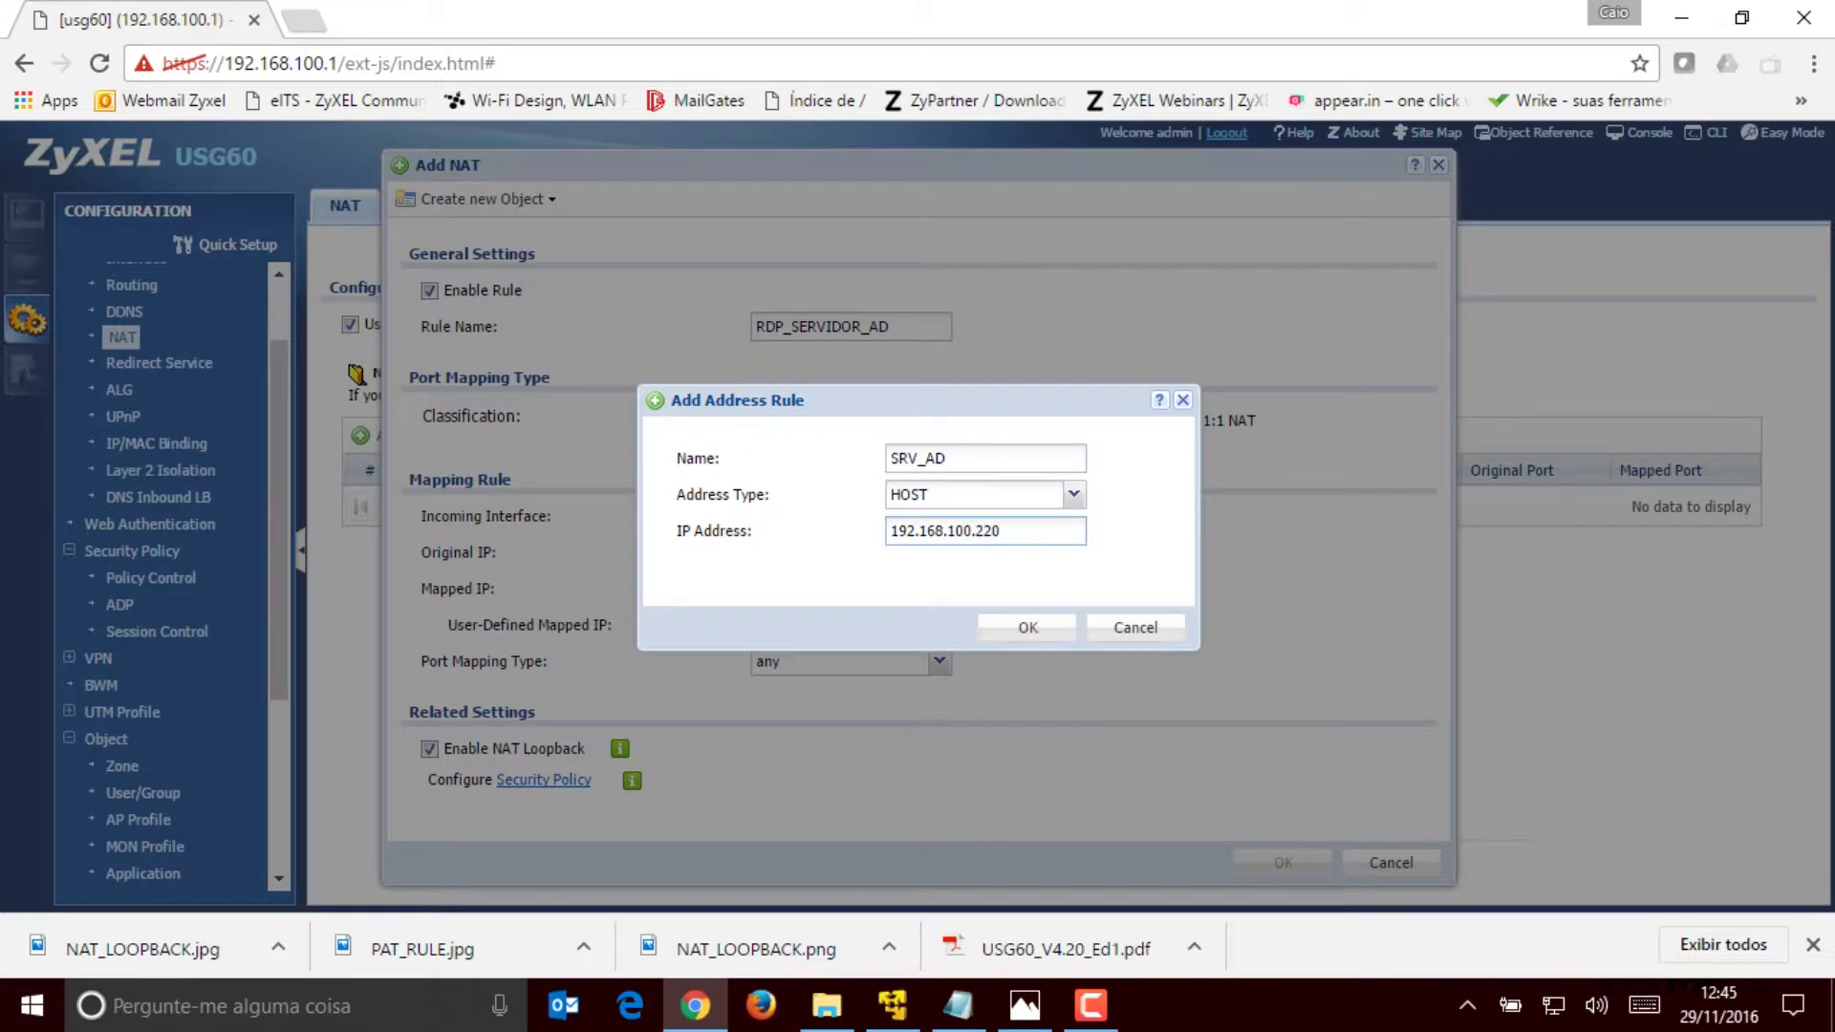
pyautogui.click(1027, 627)
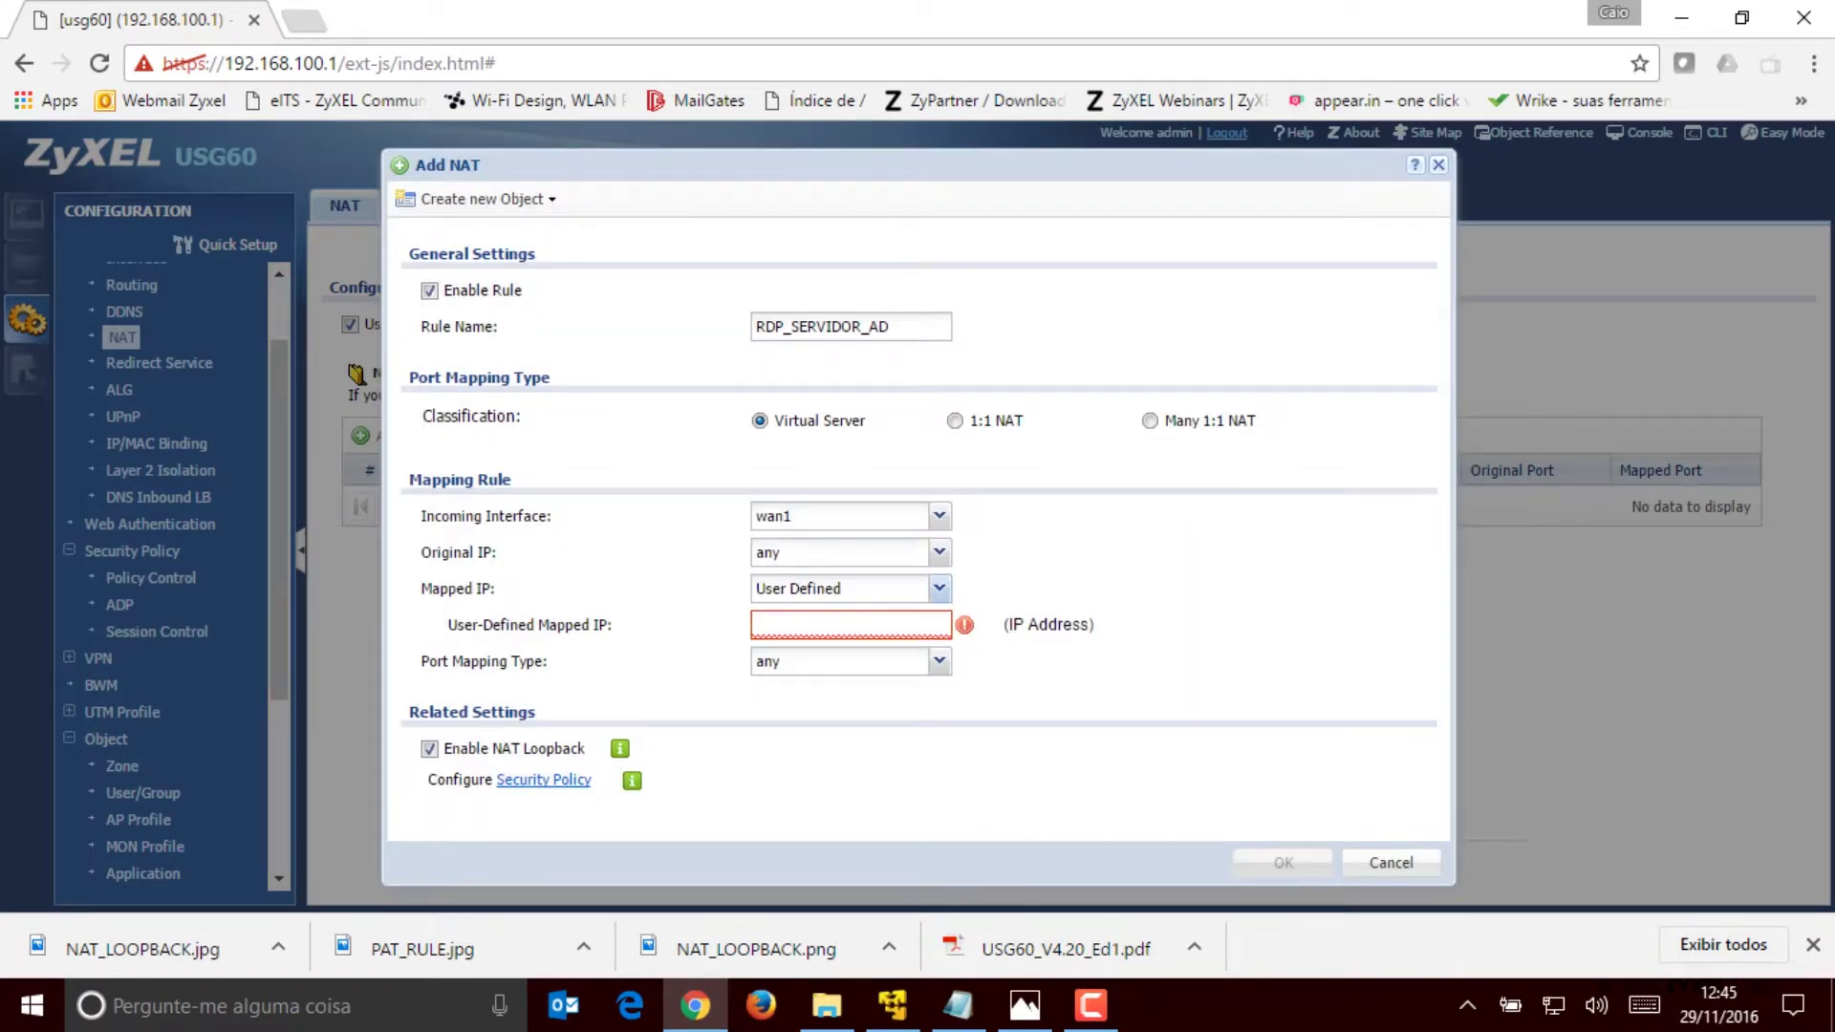
# Step: Set the NAT rule's mapped IP to the SRV_AD address object
pyautogui.click(940, 588)
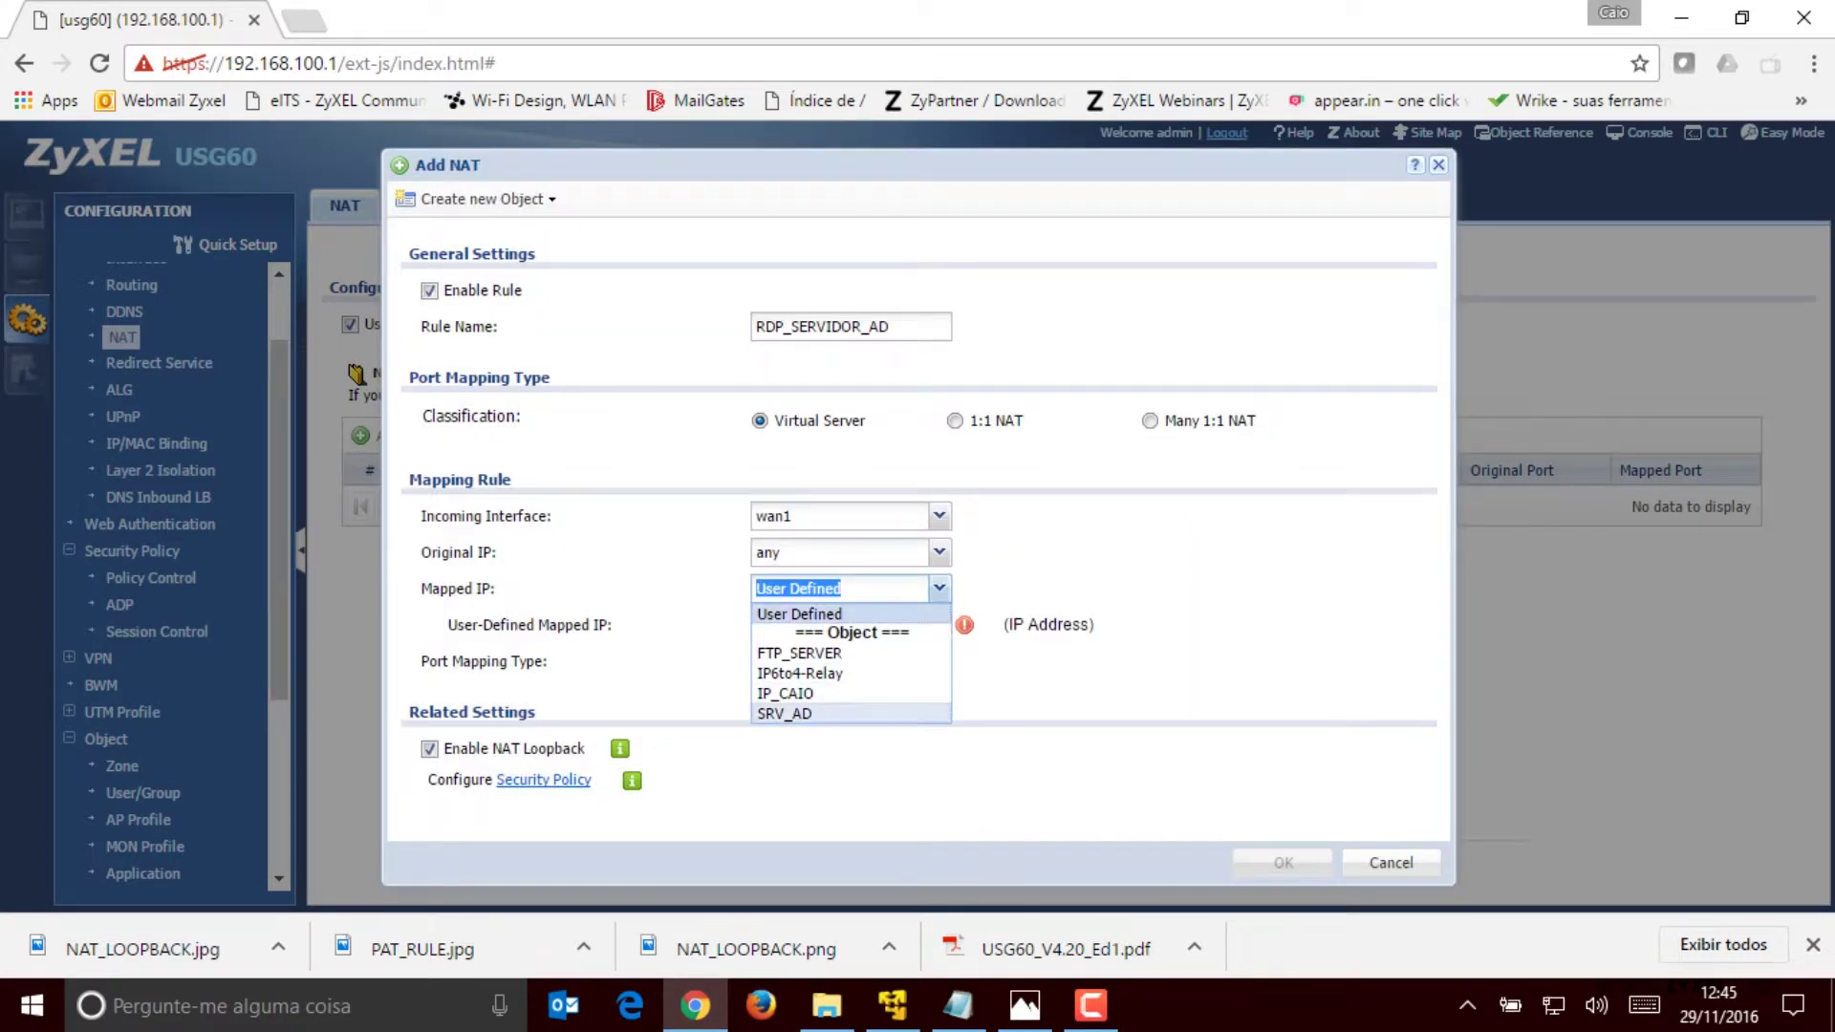
pyautogui.click(784, 713)
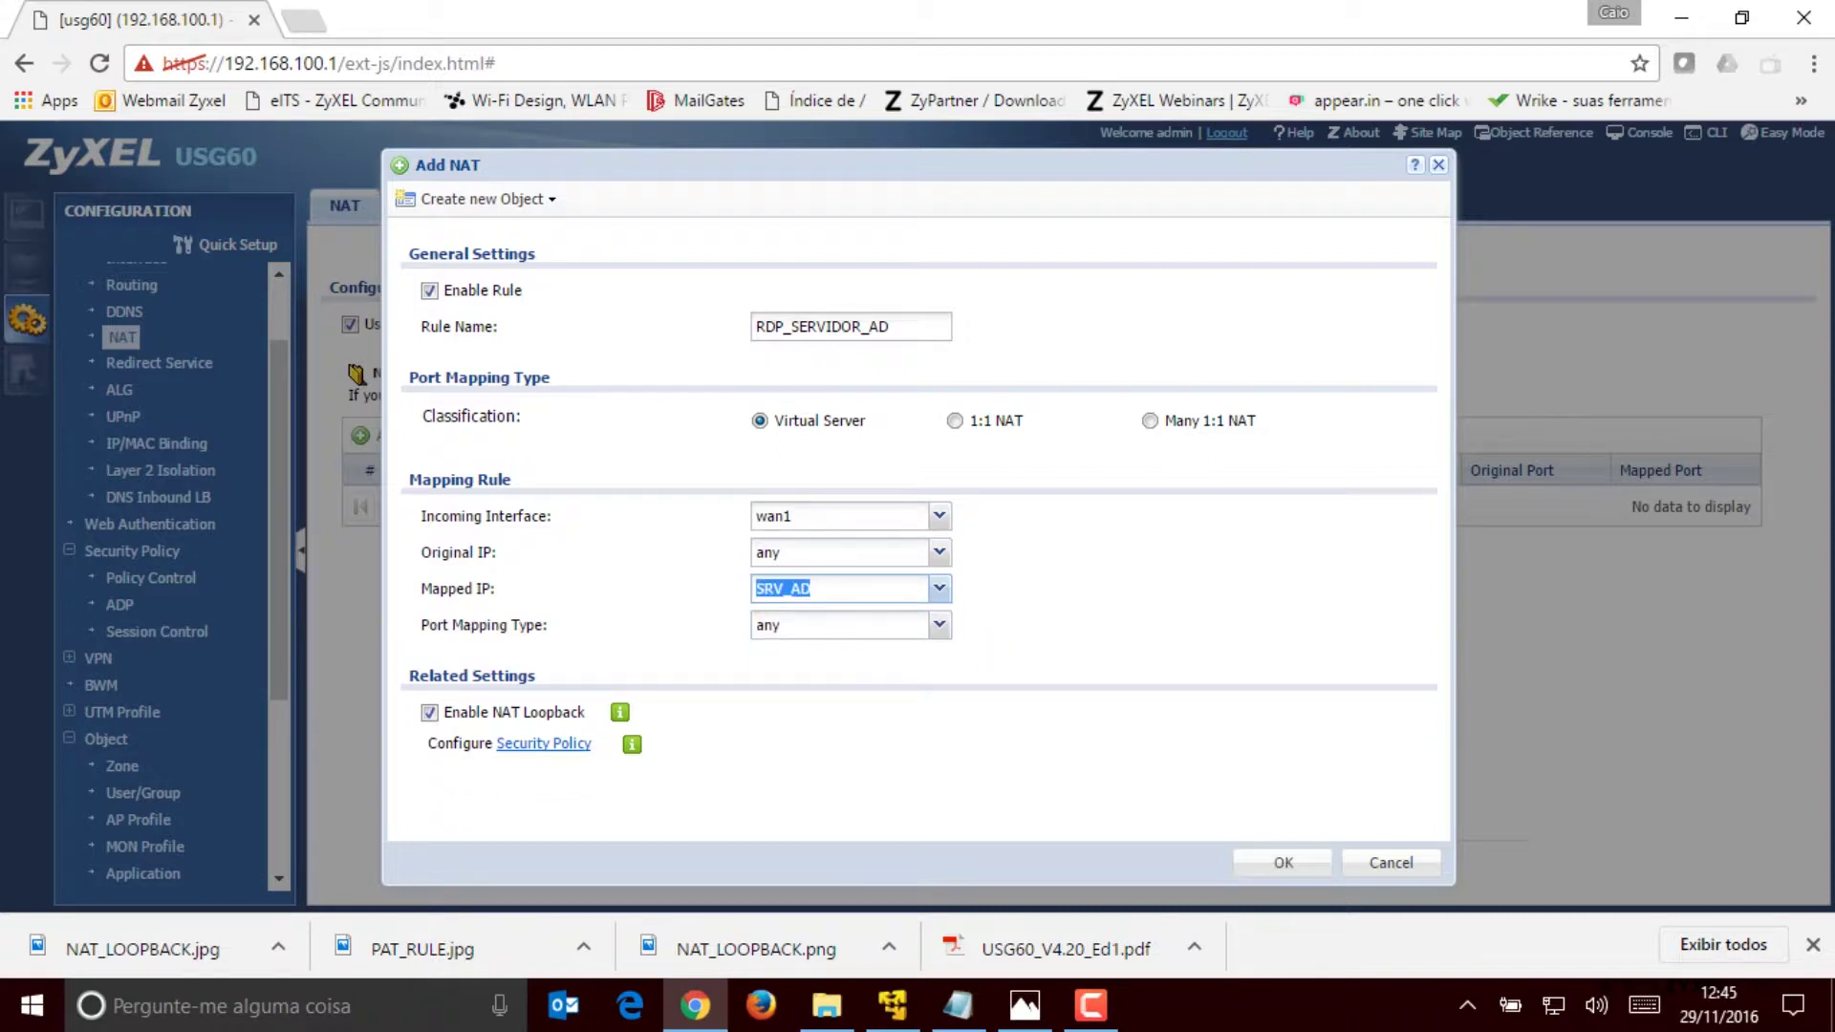
pyautogui.moveTo(795, 516); pyautogui.dragTo(754, 553)
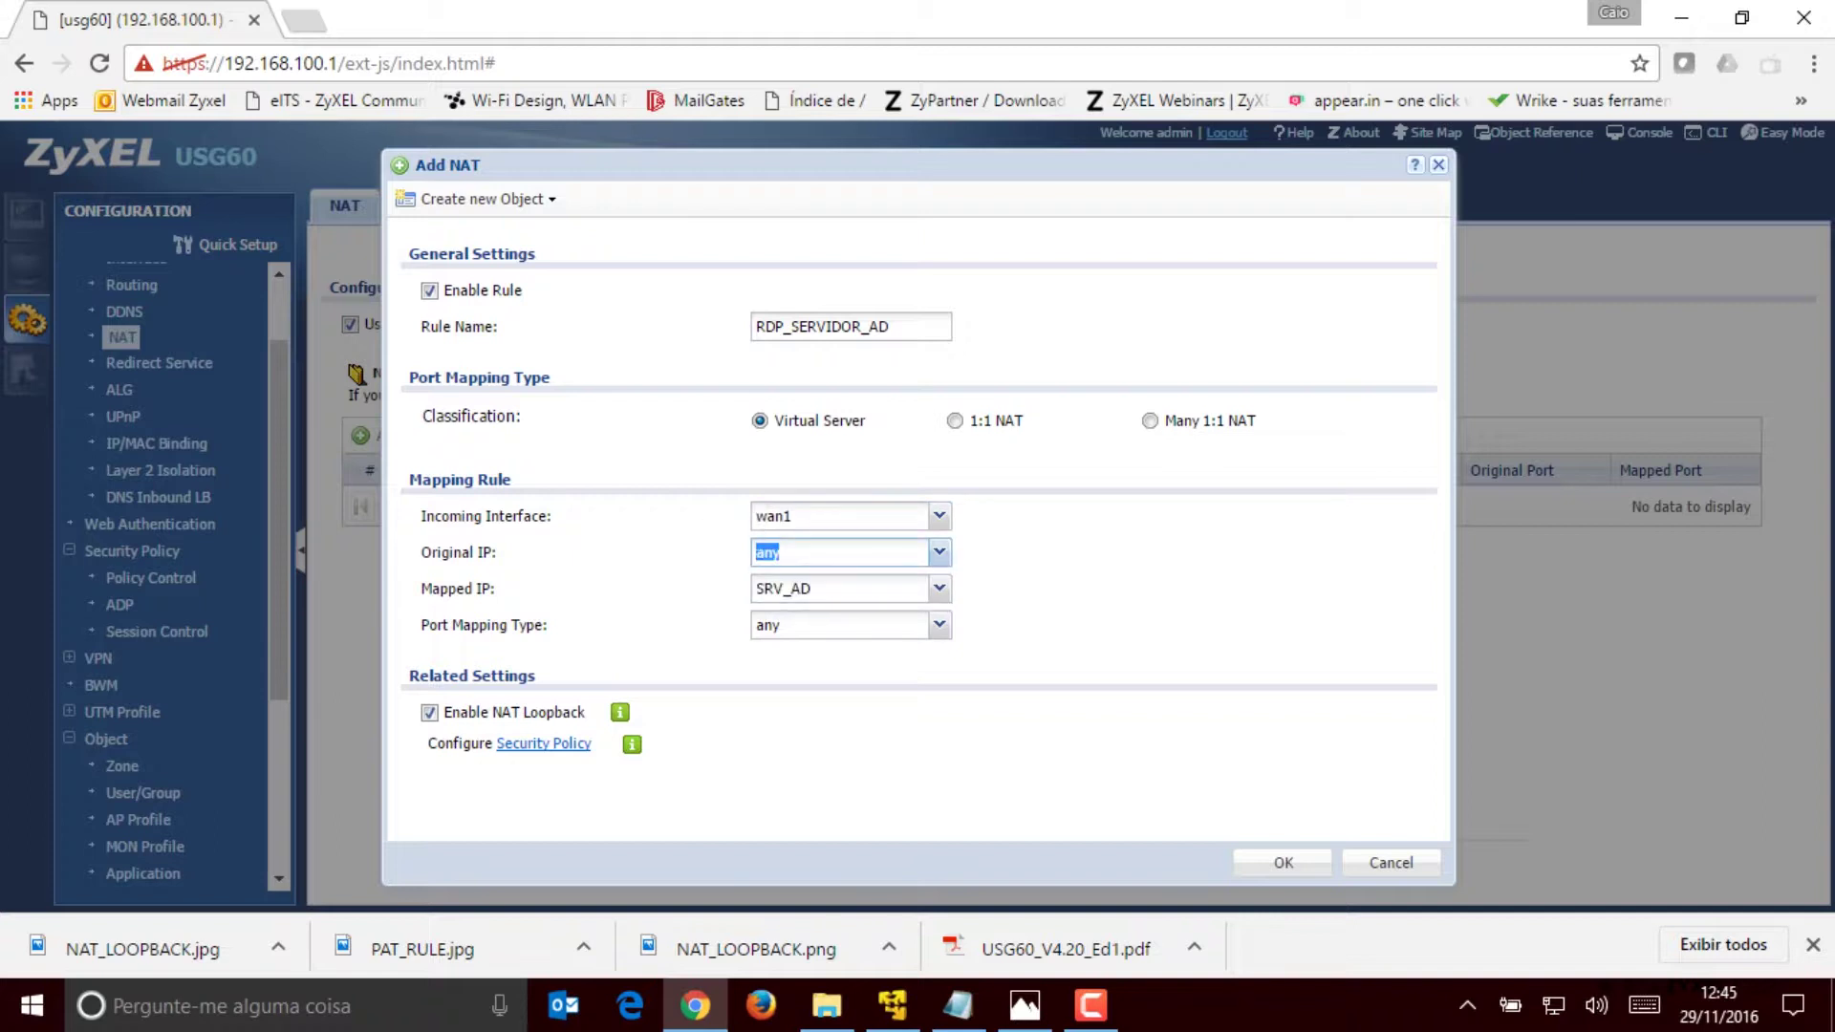
pyautogui.moveTo(794, 516); pyautogui.dragTo(753, 516)
pyautogui.moveTo(812, 589); pyautogui.dragTo(753, 589)
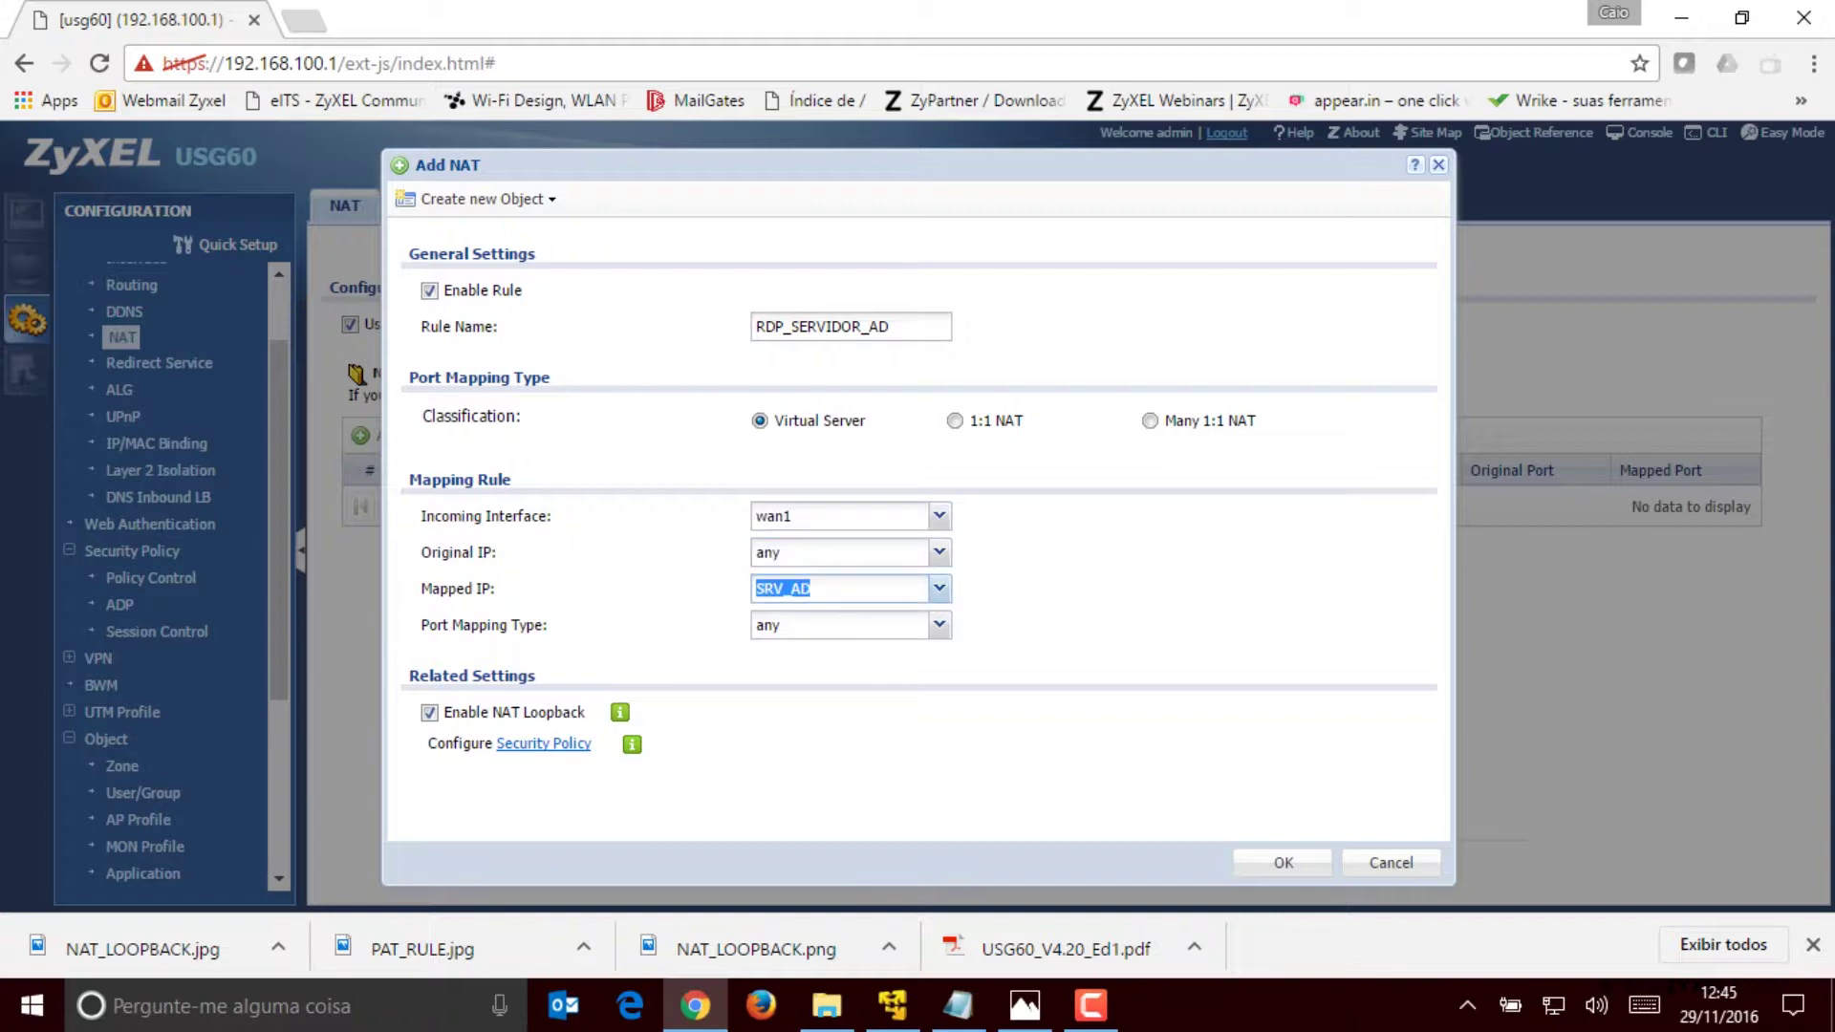
# Step: Set the port mapping type to Service and look through the services available as original service
pyautogui.click(940, 625)
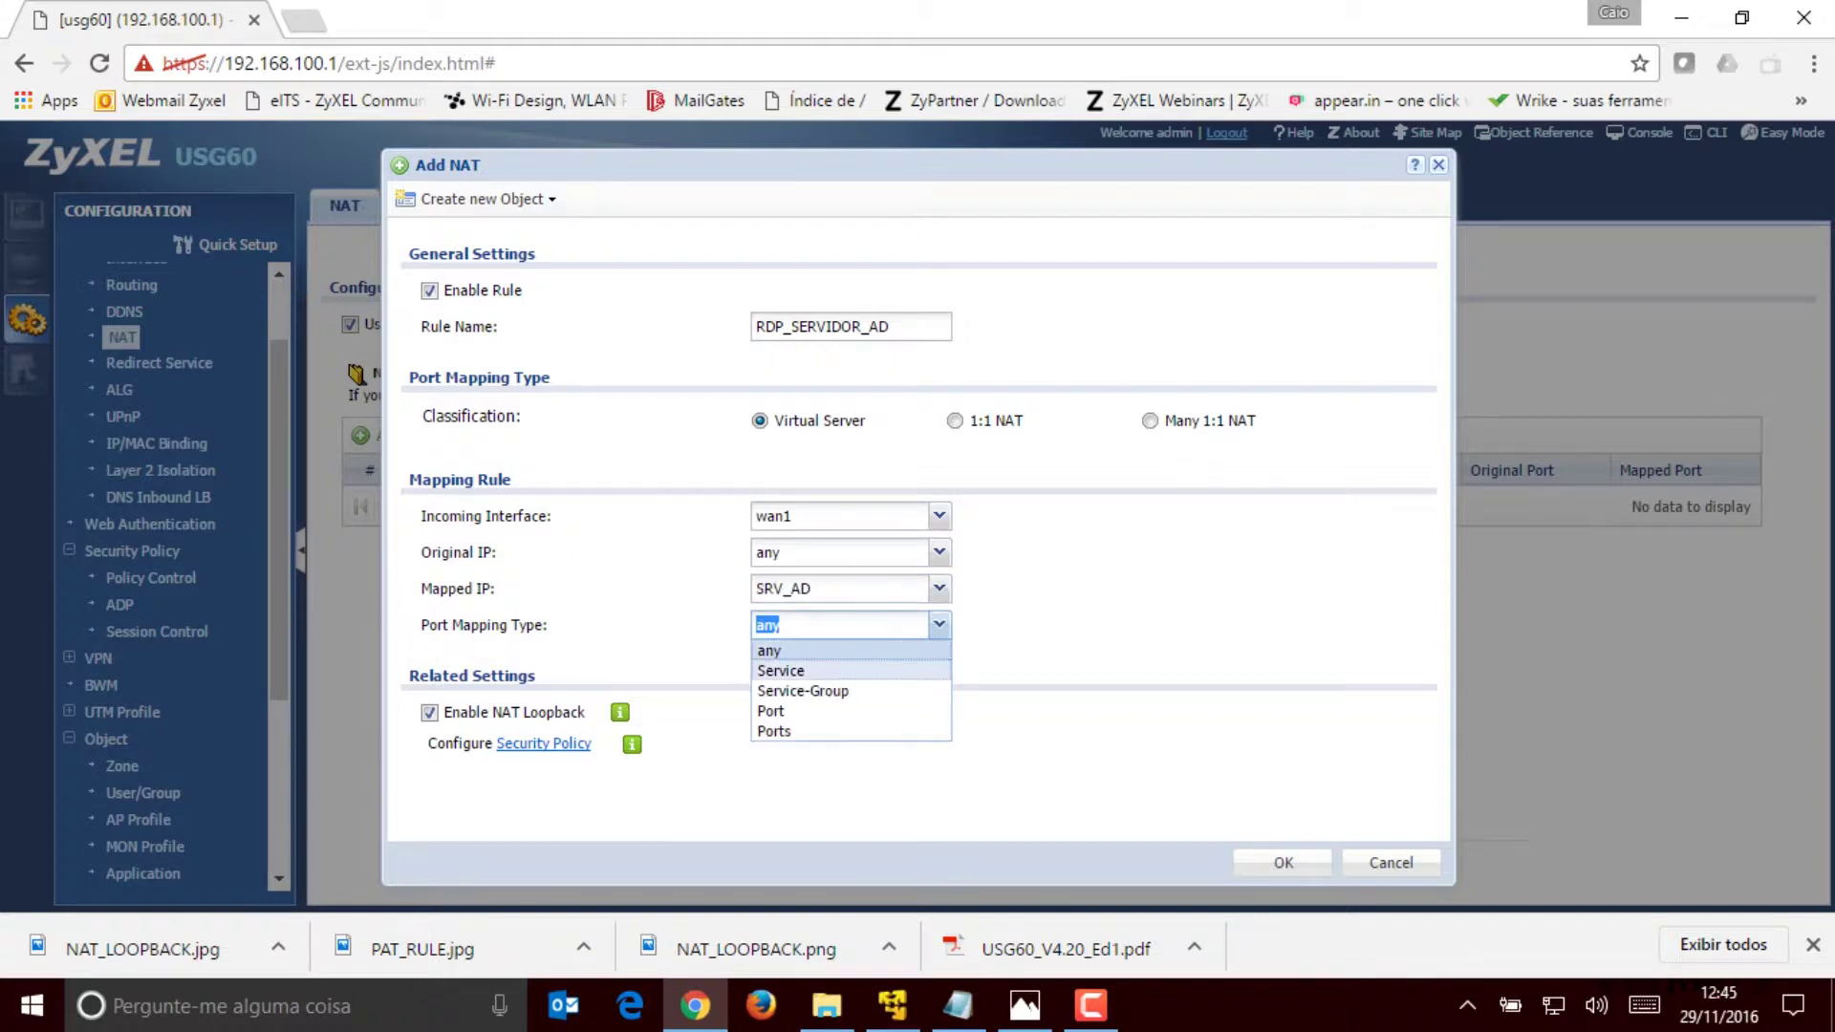
pyautogui.click(780, 670)
pyautogui.click(784, 662)
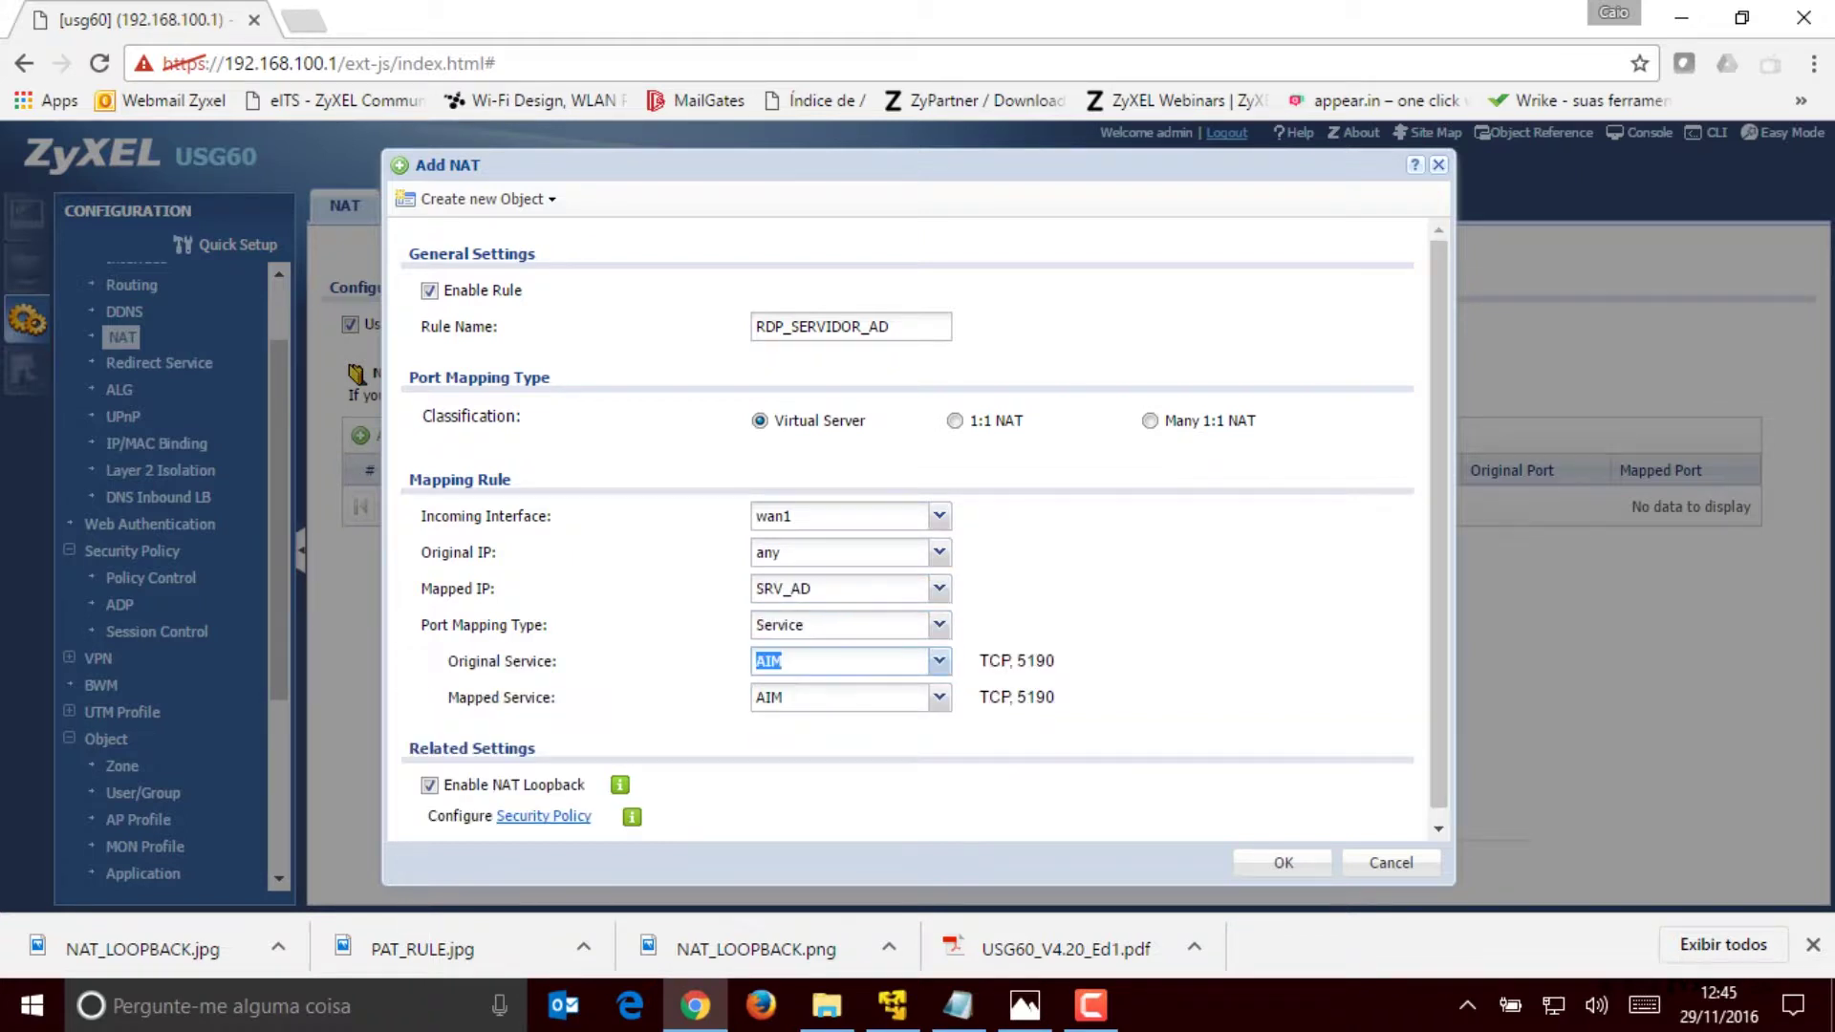
pyautogui.click(774, 698)
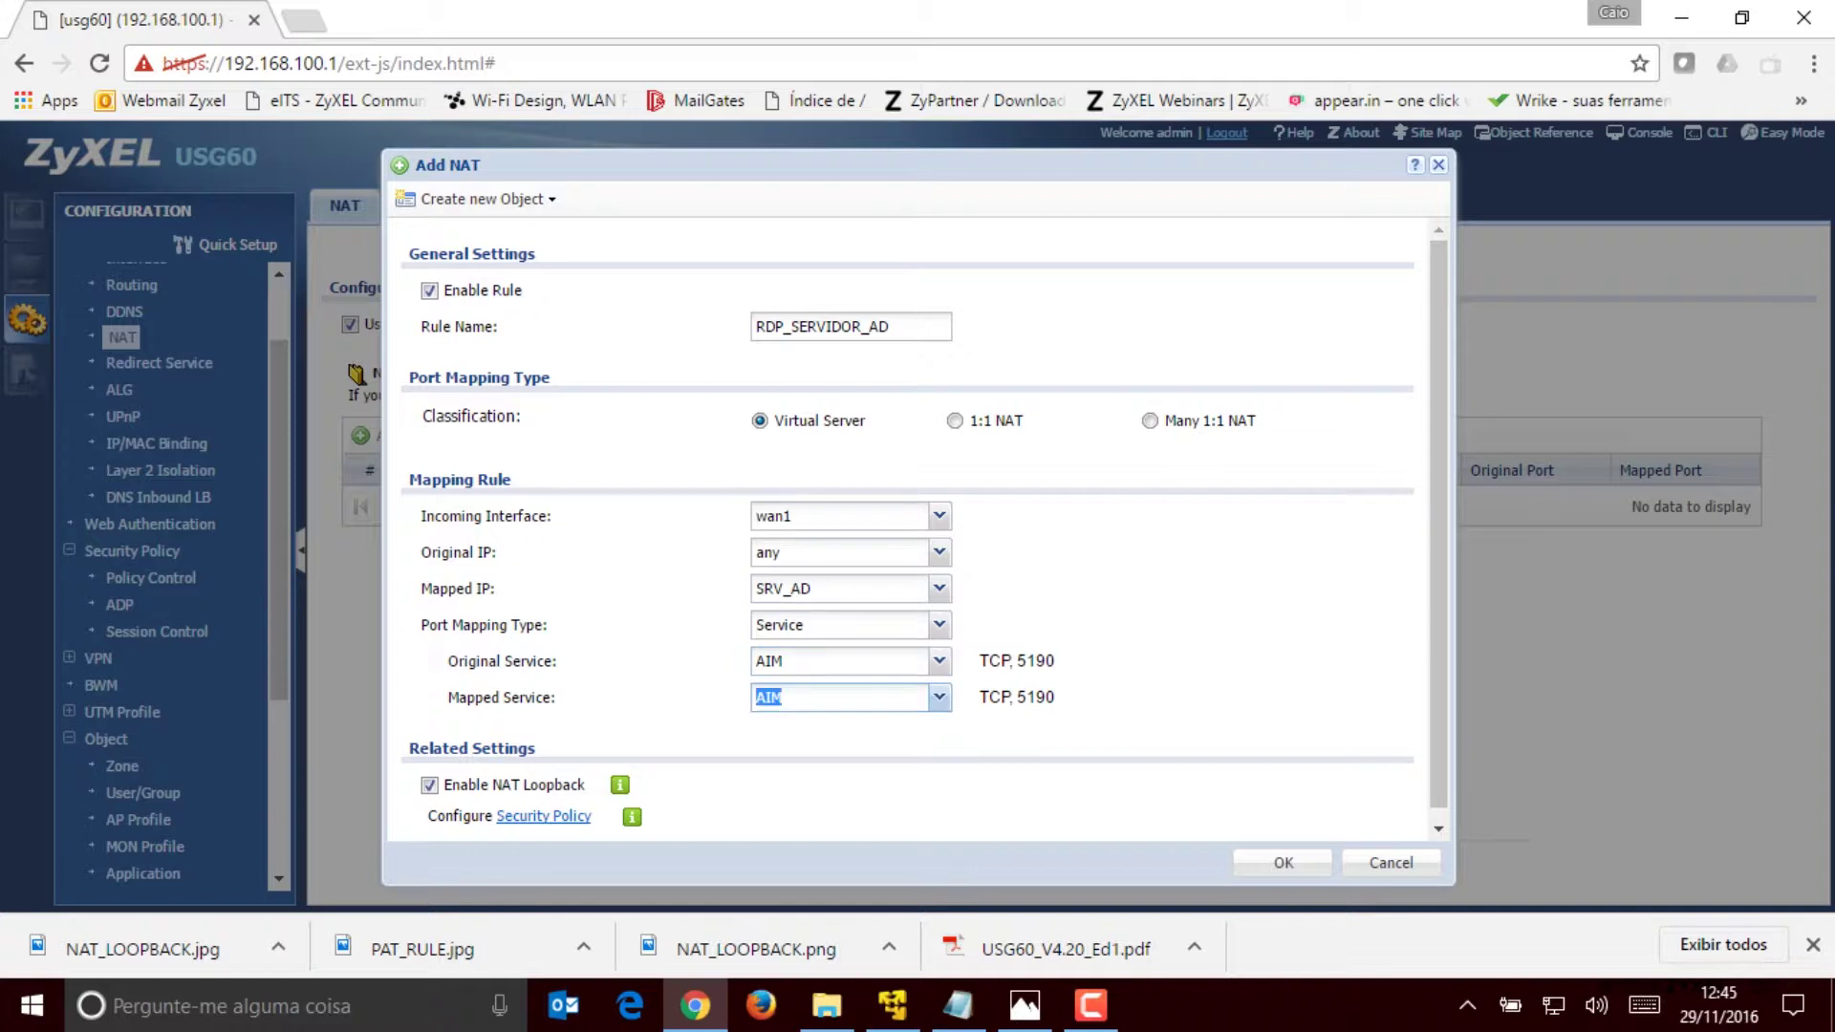
pyautogui.click(774, 662)
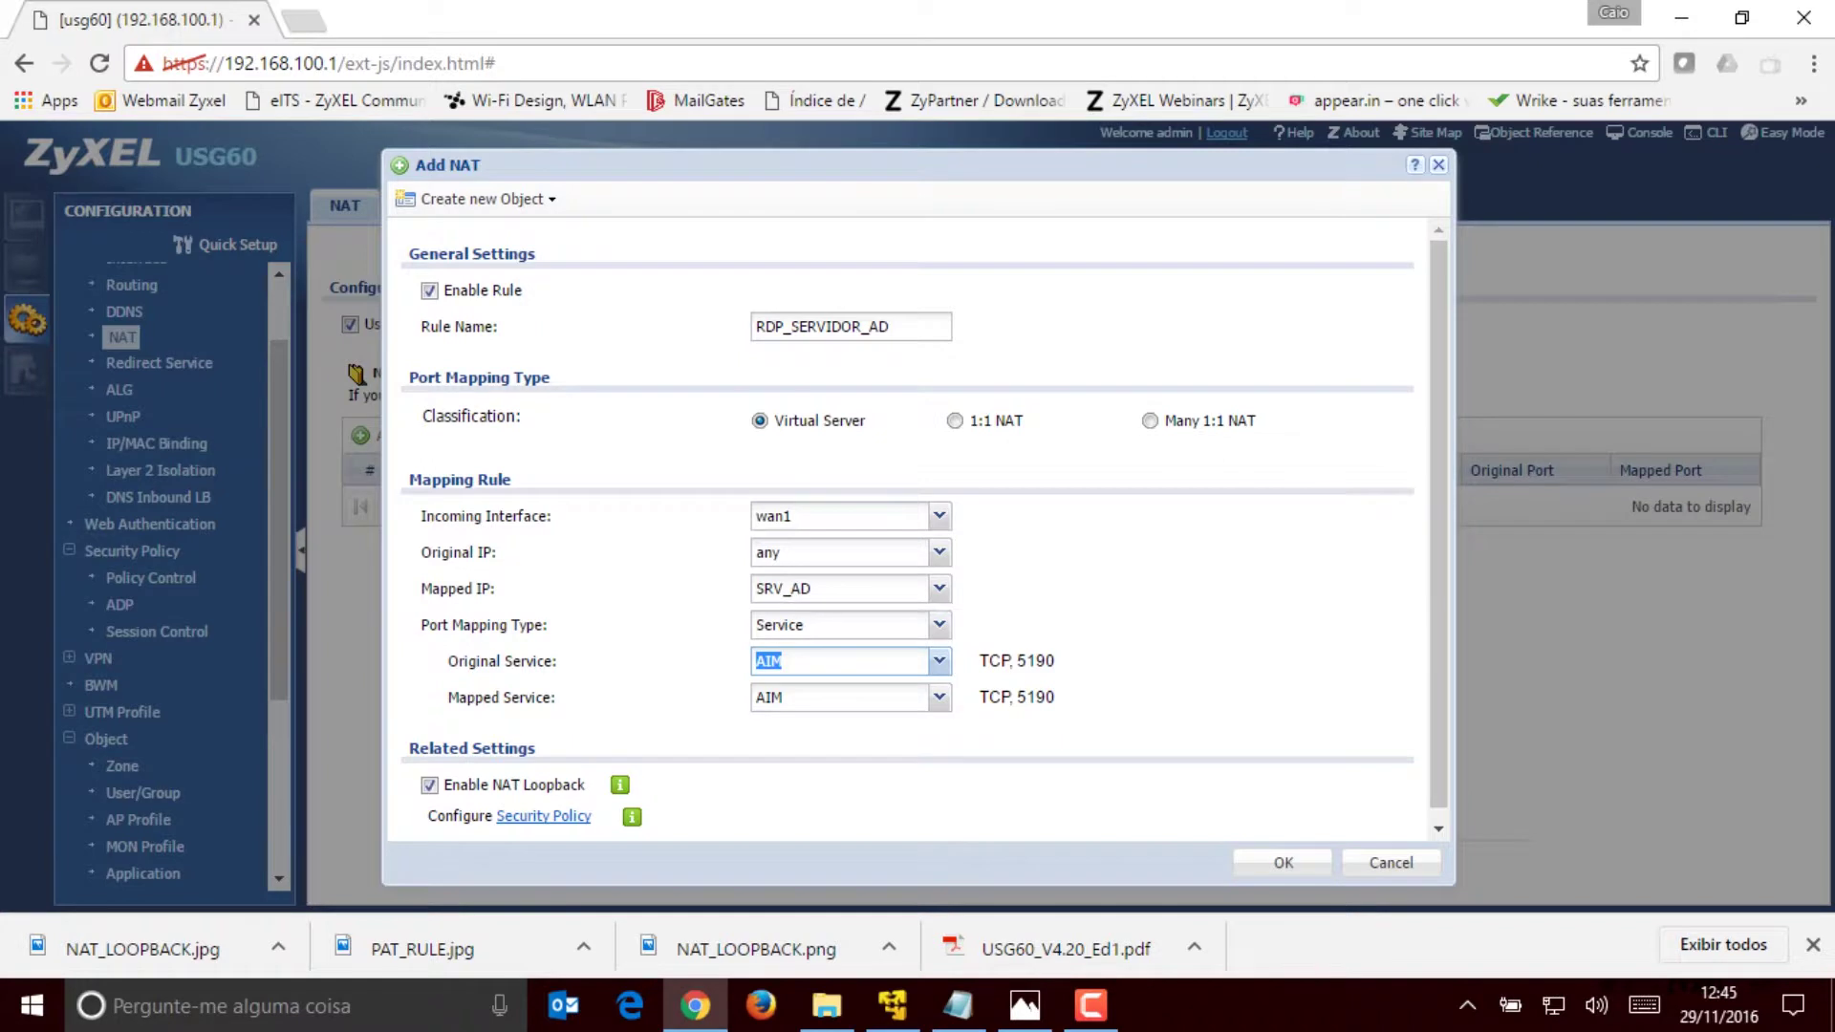
pyautogui.click(940, 660)
pyautogui.scroll(-5, 841, 444)
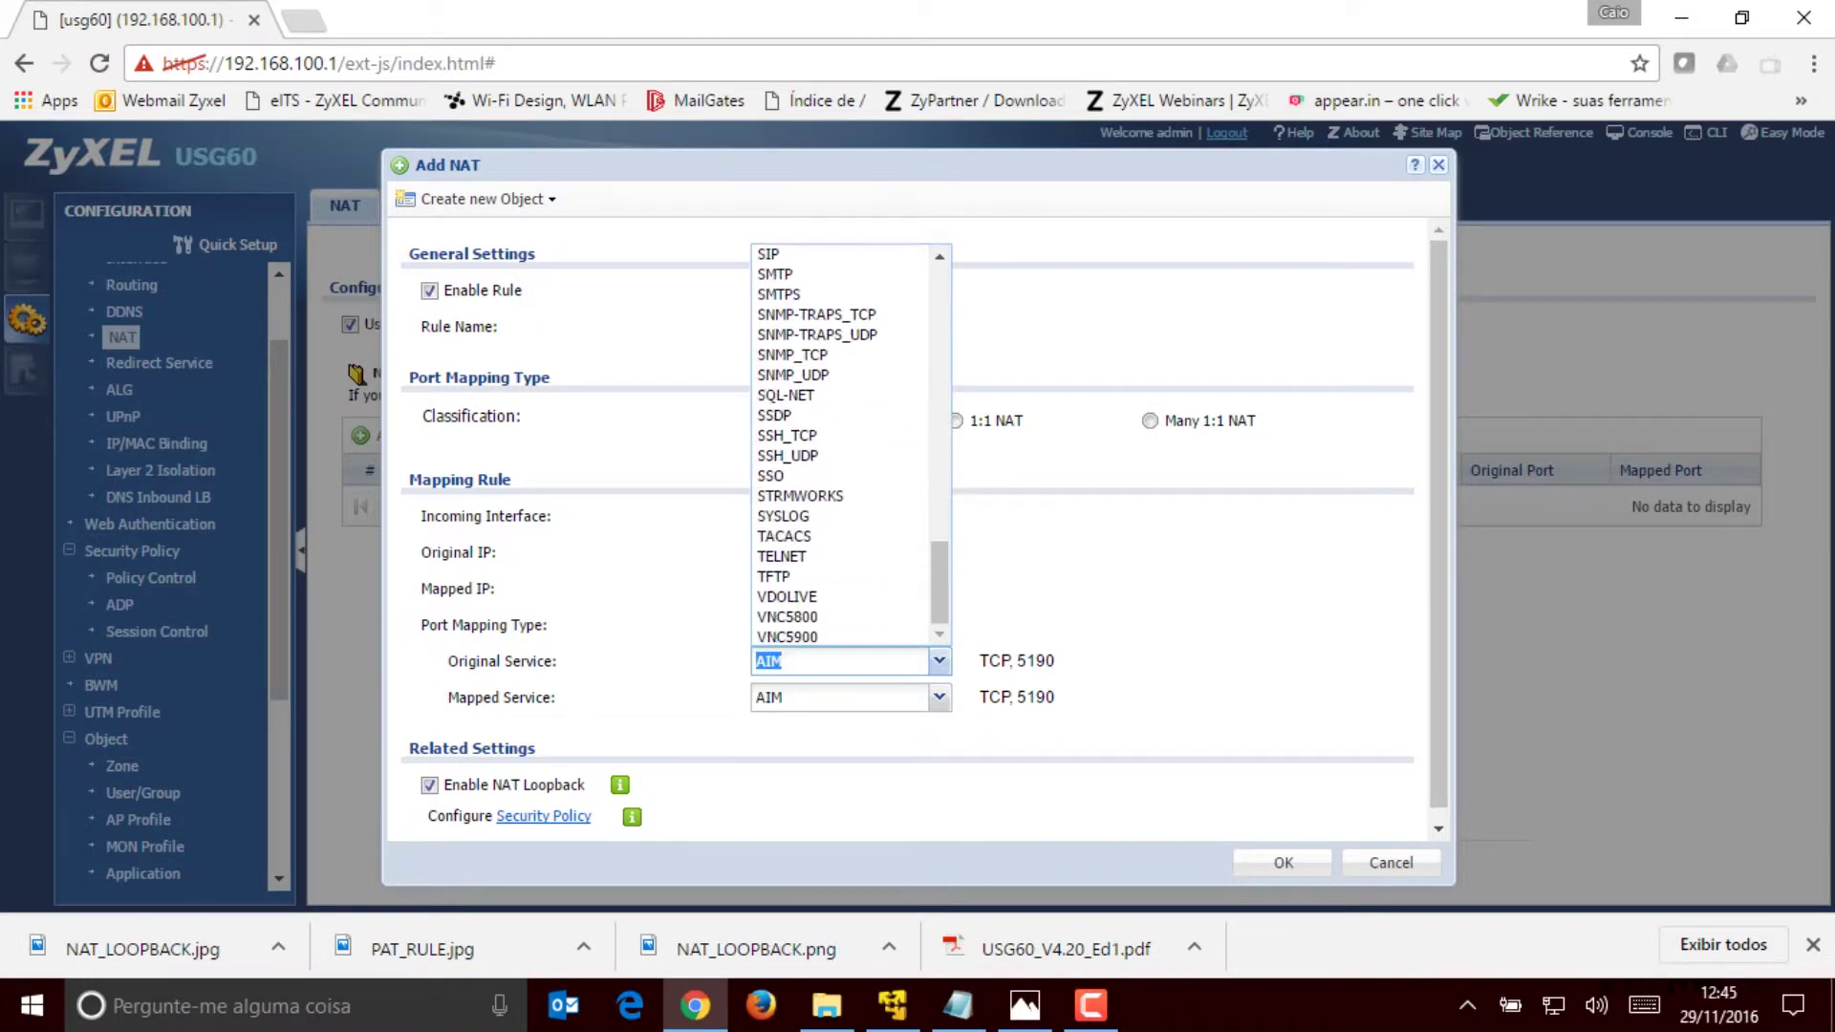
pyautogui.scroll(10, 841, 444)
# Step: Create a new TCP service object named RDP-500 with starting port 5000 and ending port 5000
pyautogui.click(475, 199)
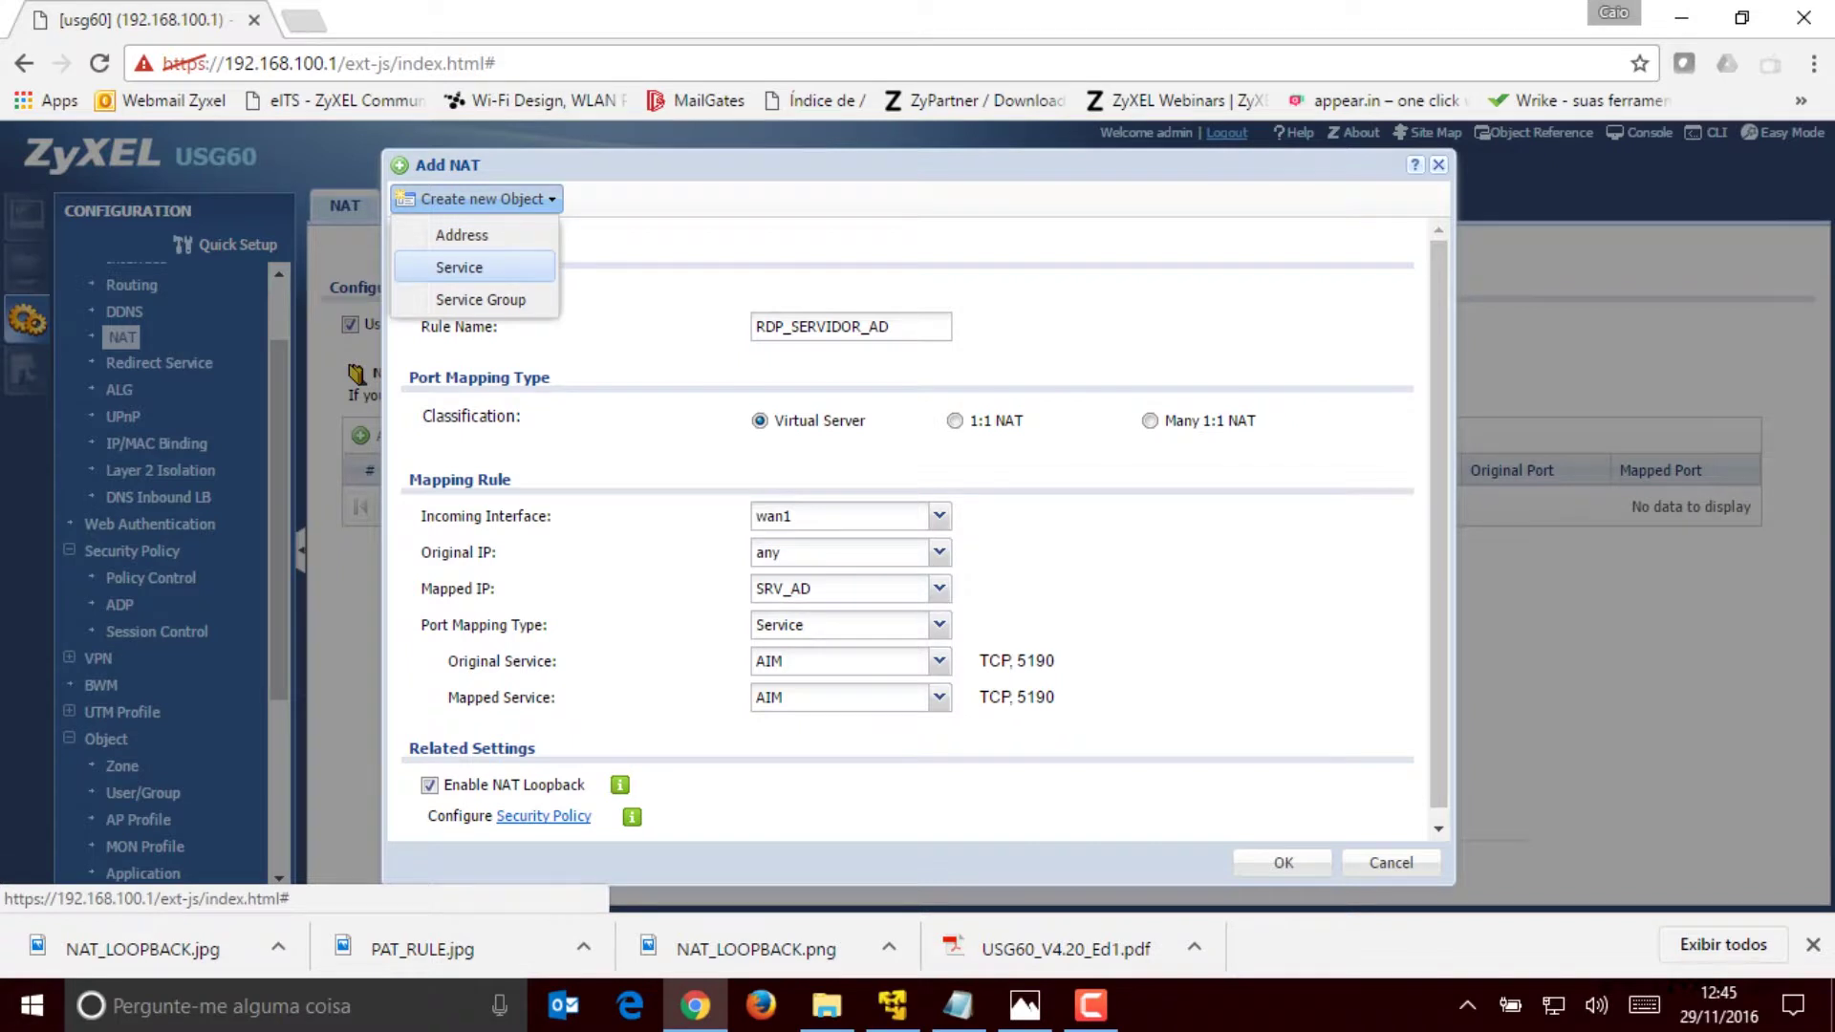
pyautogui.click(459, 267)
pyautogui.write('RDP-500')
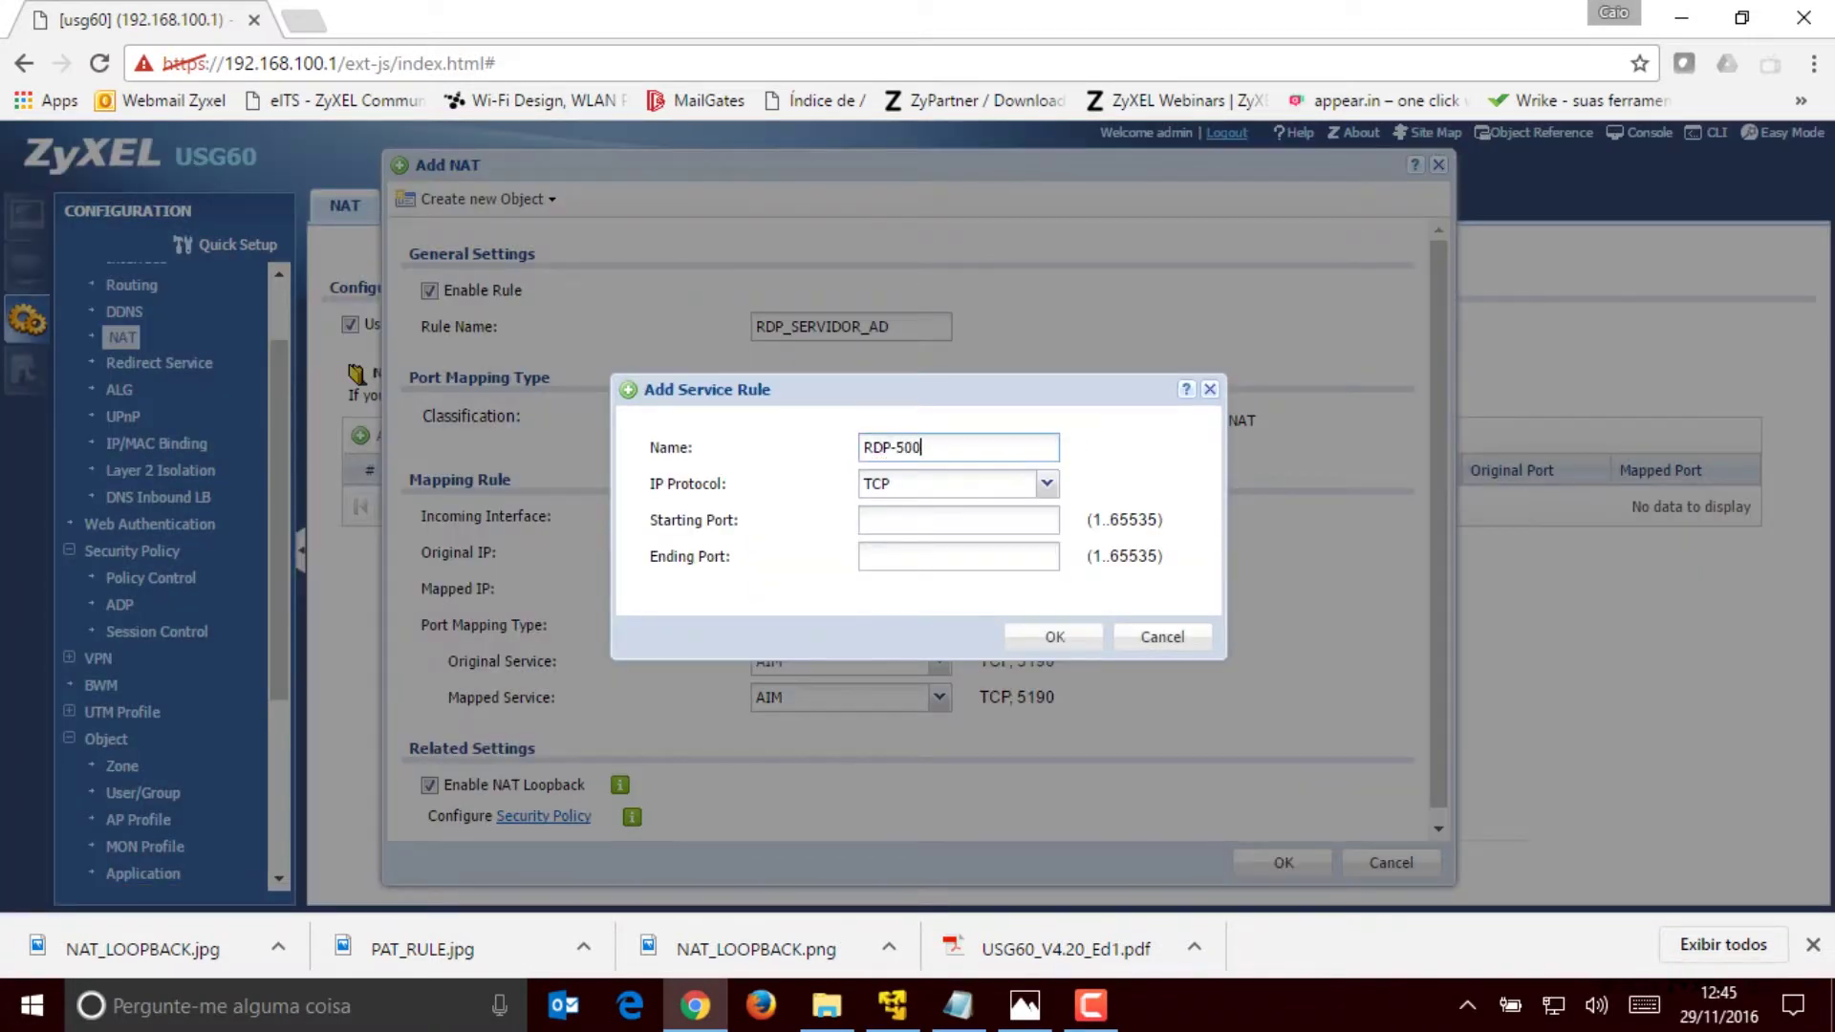
pyautogui.press('Tab')
pyautogui.press('Down')
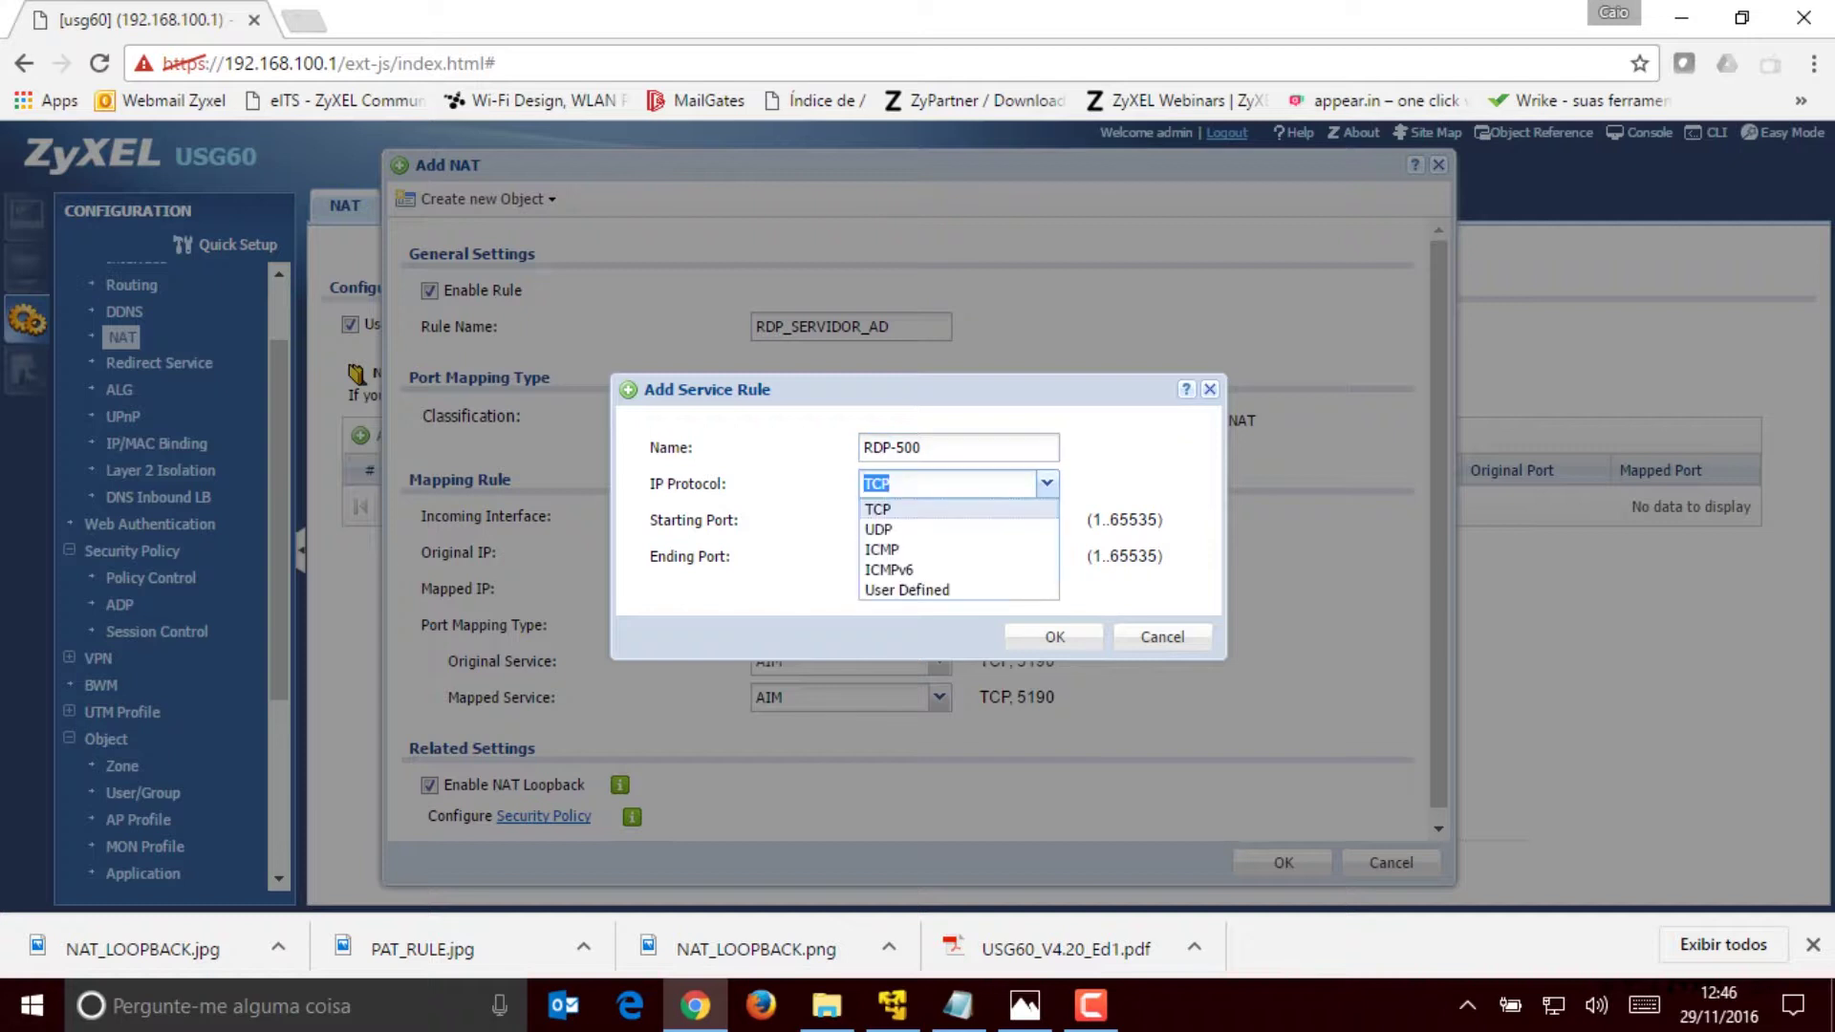
pyautogui.press('Down')
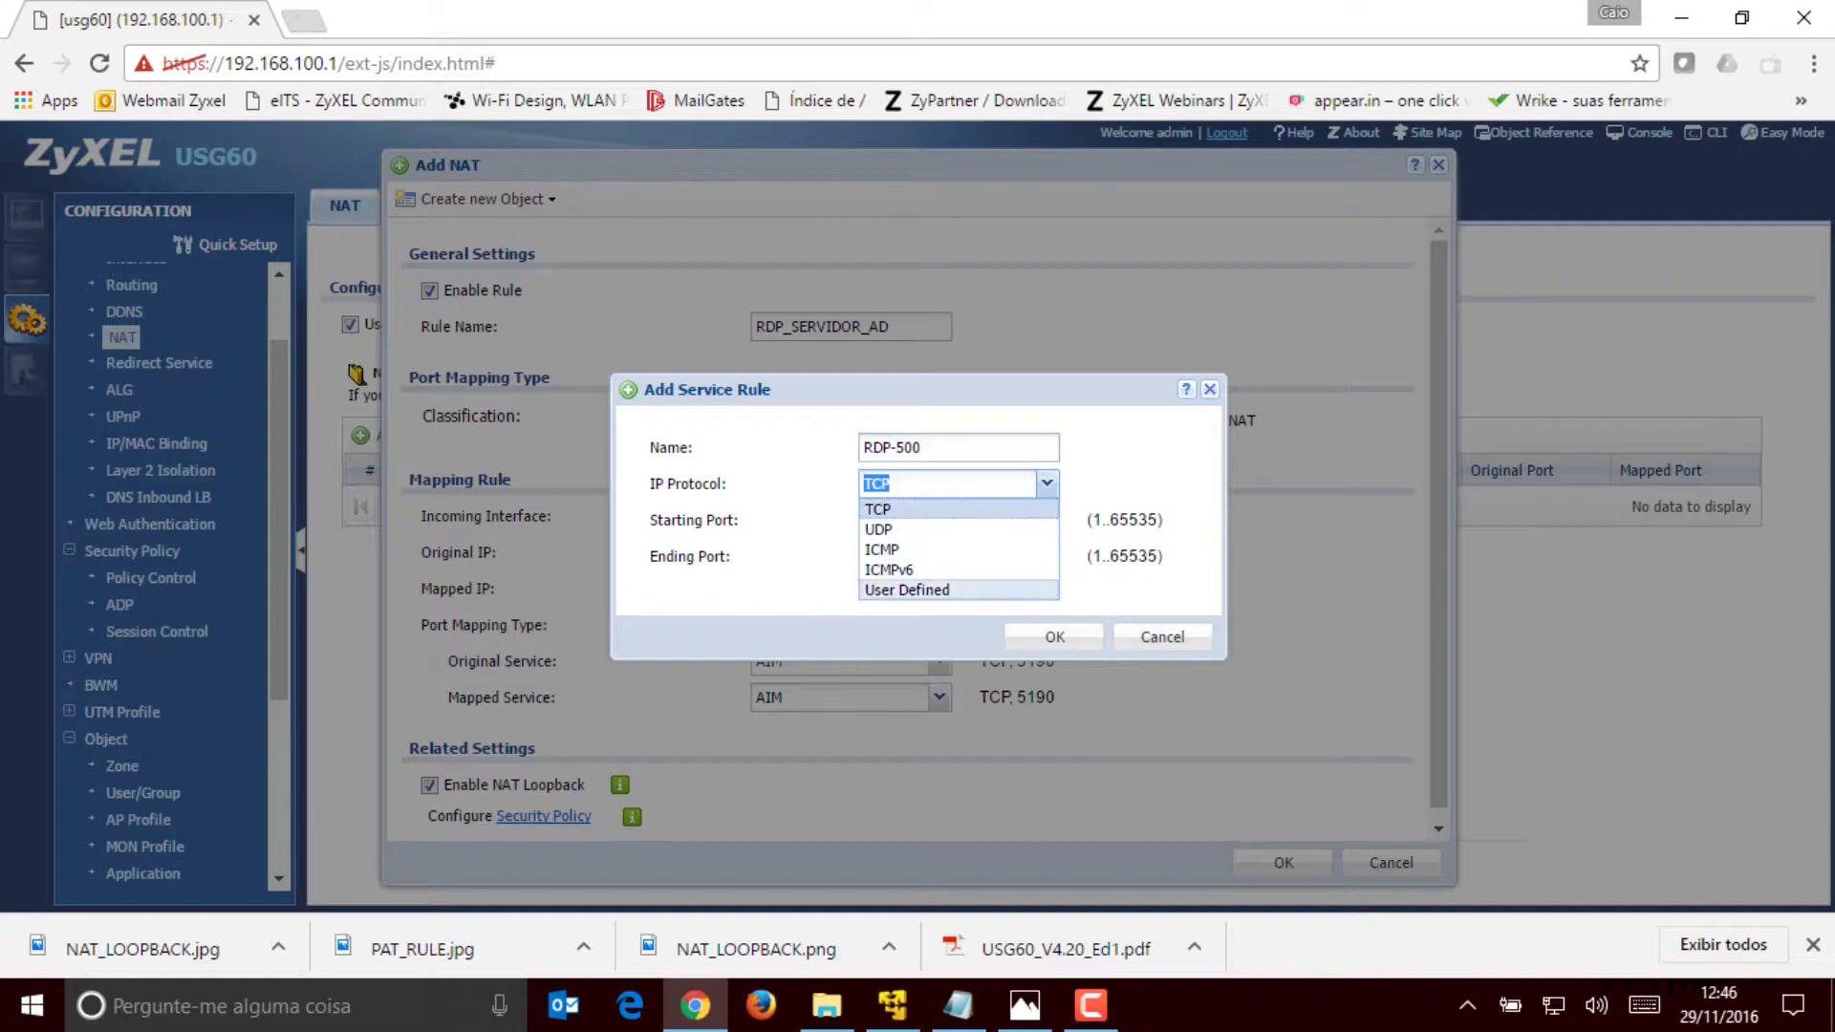
pyautogui.click(917, 509)
pyautogui.click(957, 521)
pyautogui.write('5000')
pyautogui.press('Tab')
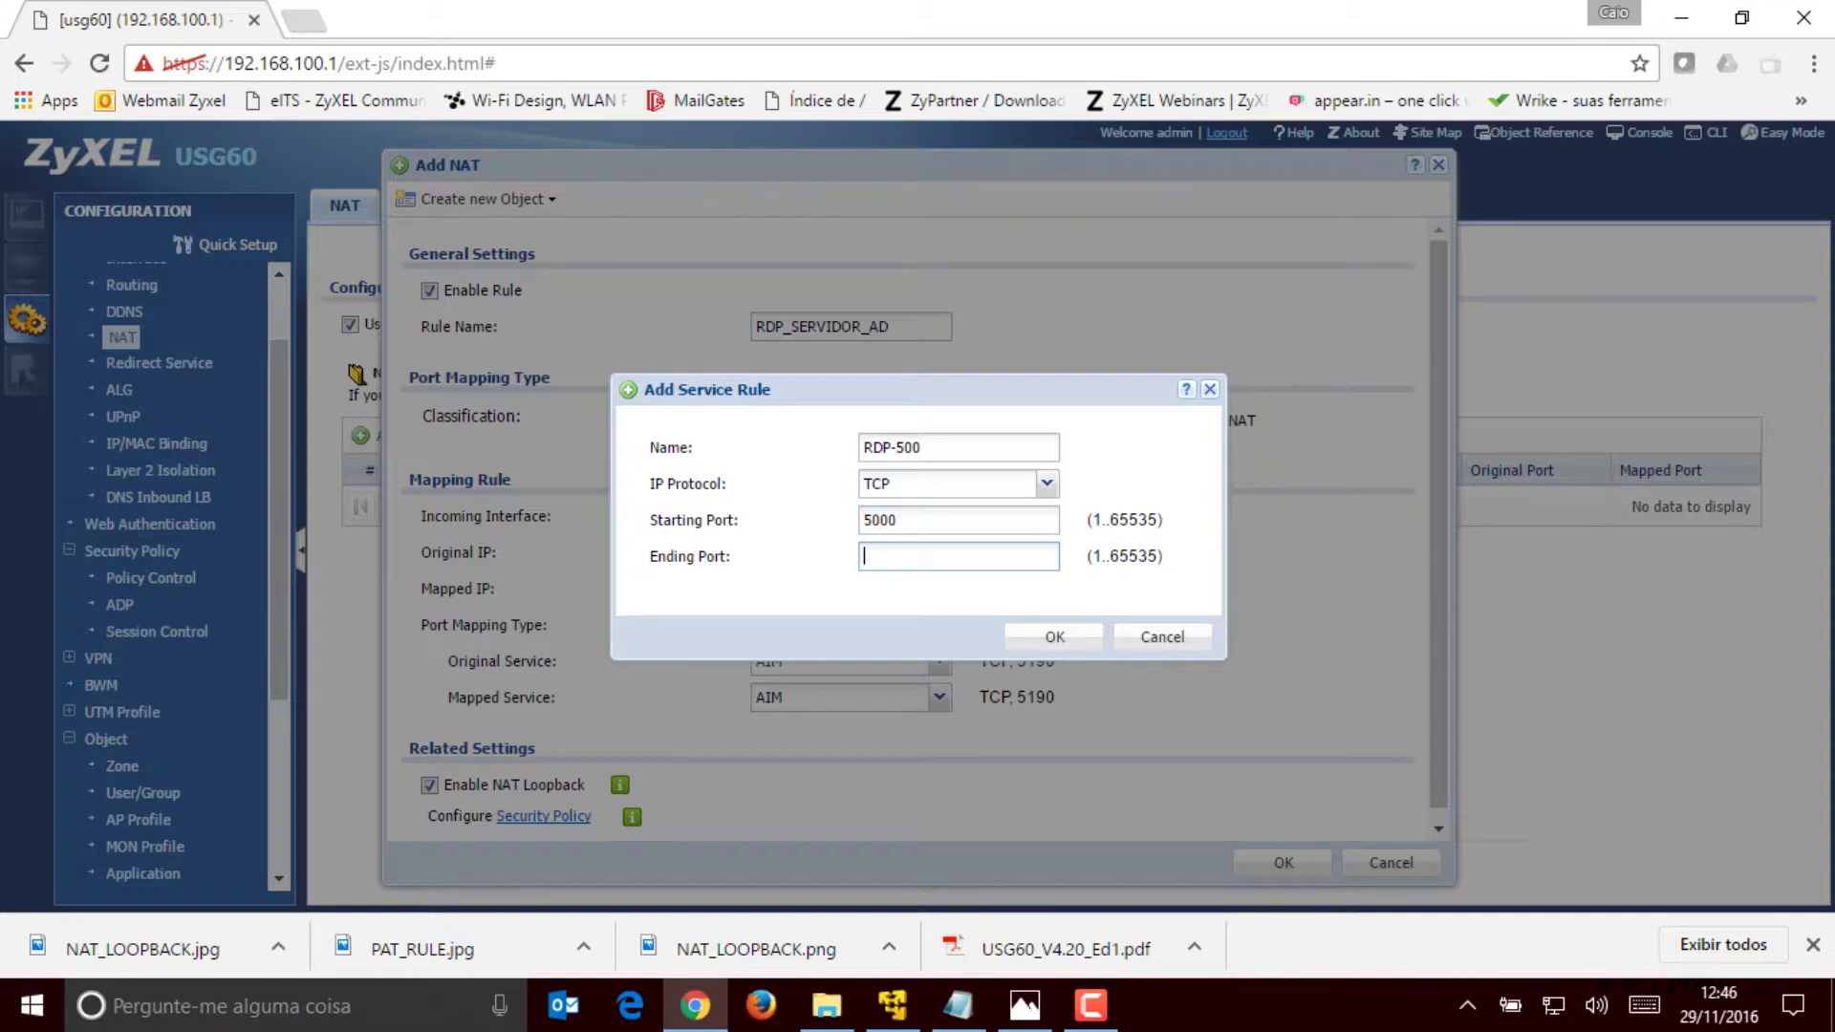
pyautogui.write('5000')
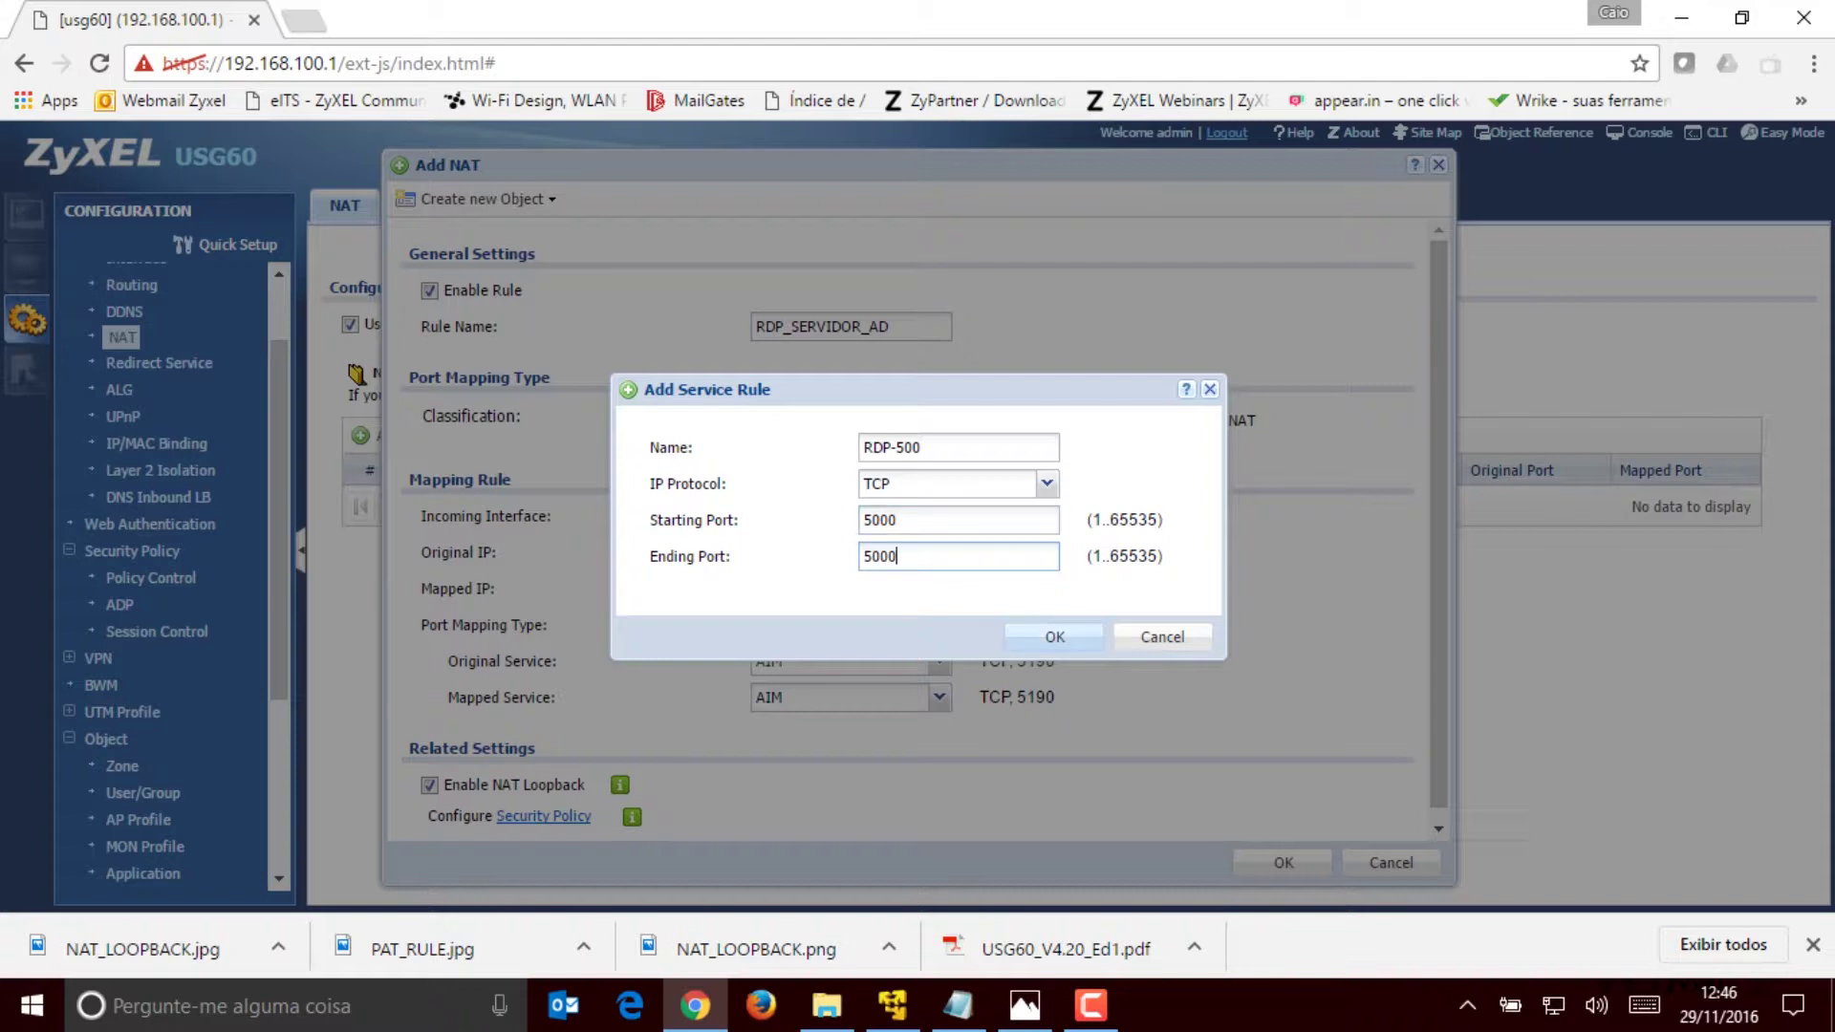
pyautogui.click(1054, 637)
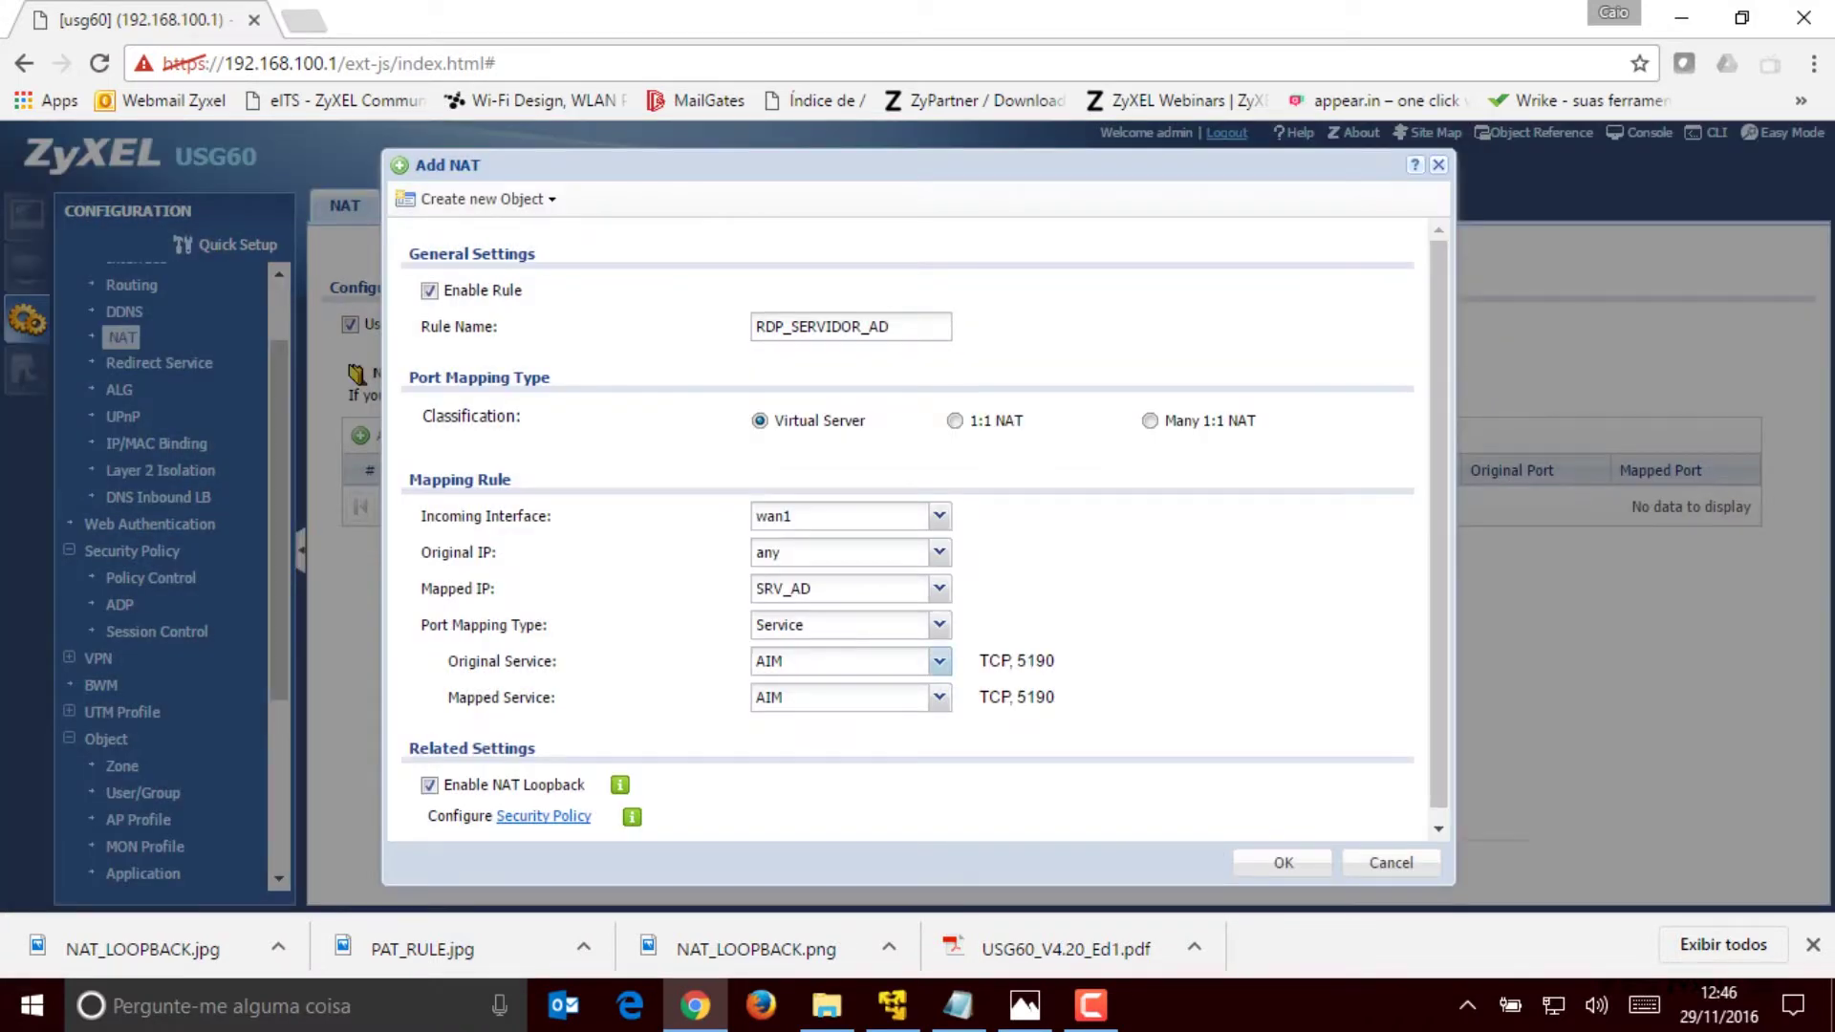
# Step: Set the NAT rule's original service to RDP-500
pyautogui.click(939, 661)
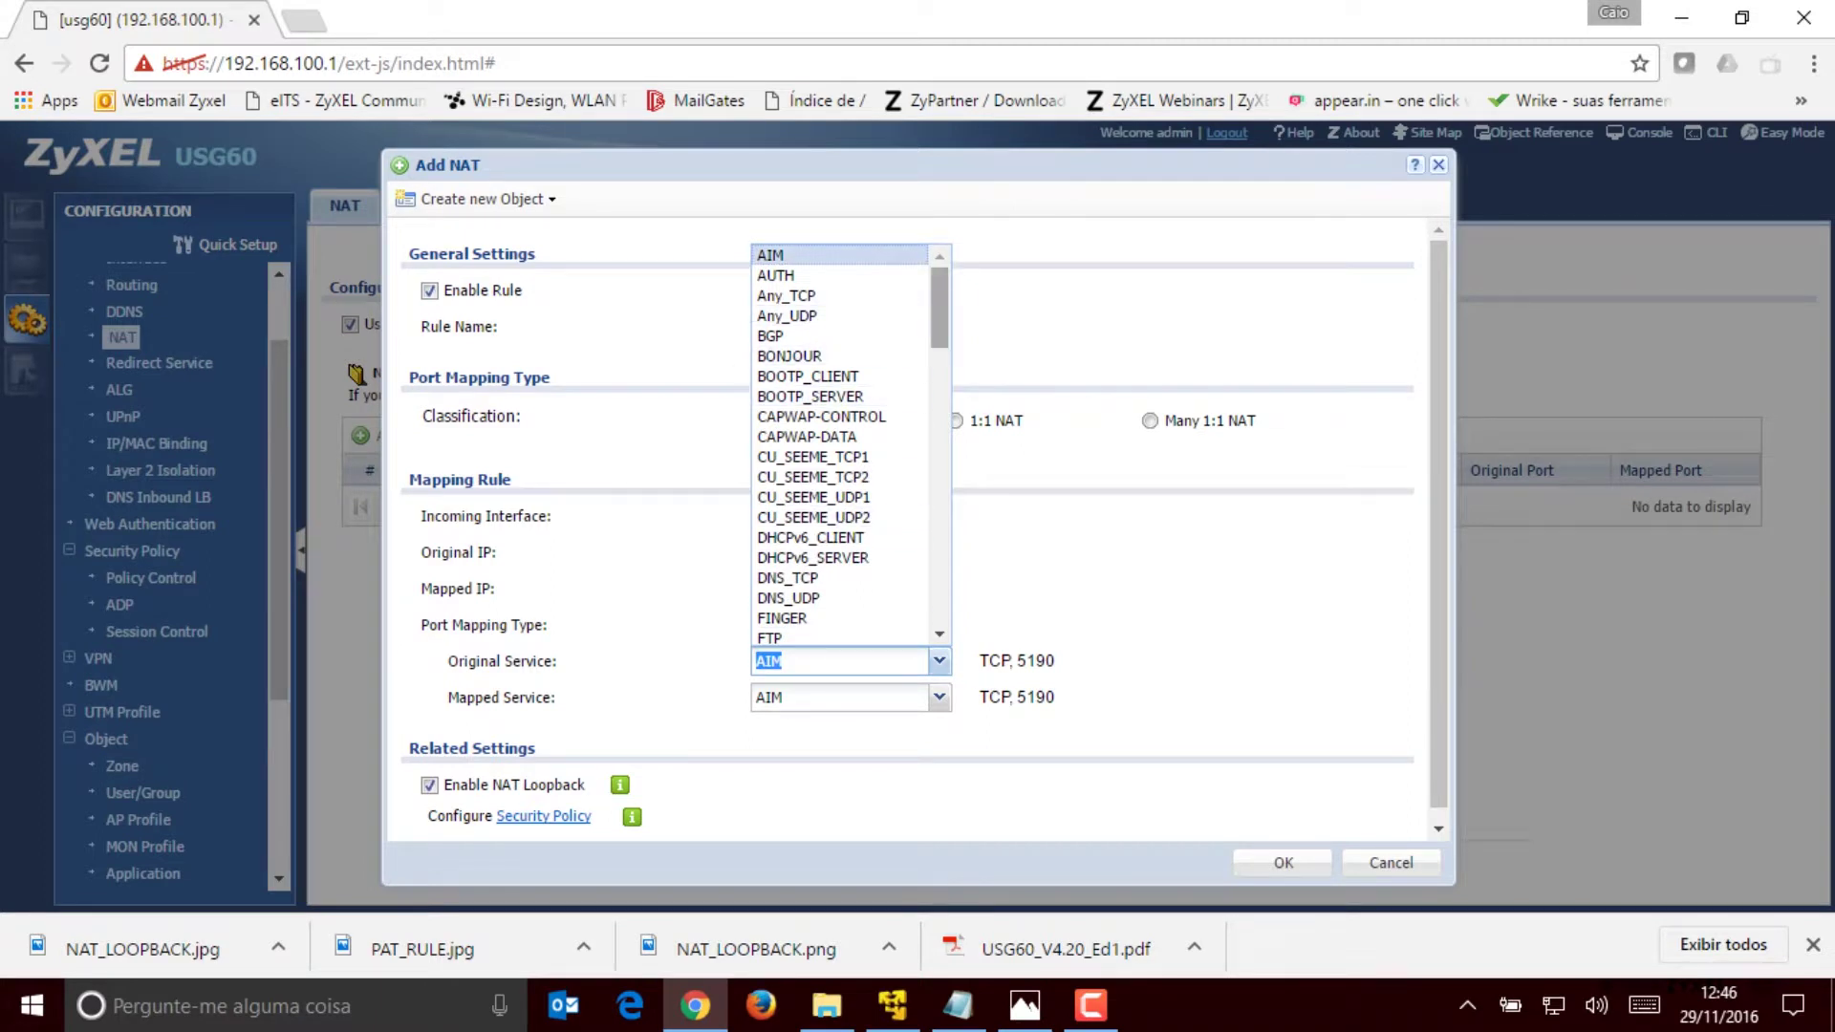
pyautogui.scroll(-15, 841, 444)
pyautogui.scroll(-1, 841, 444)
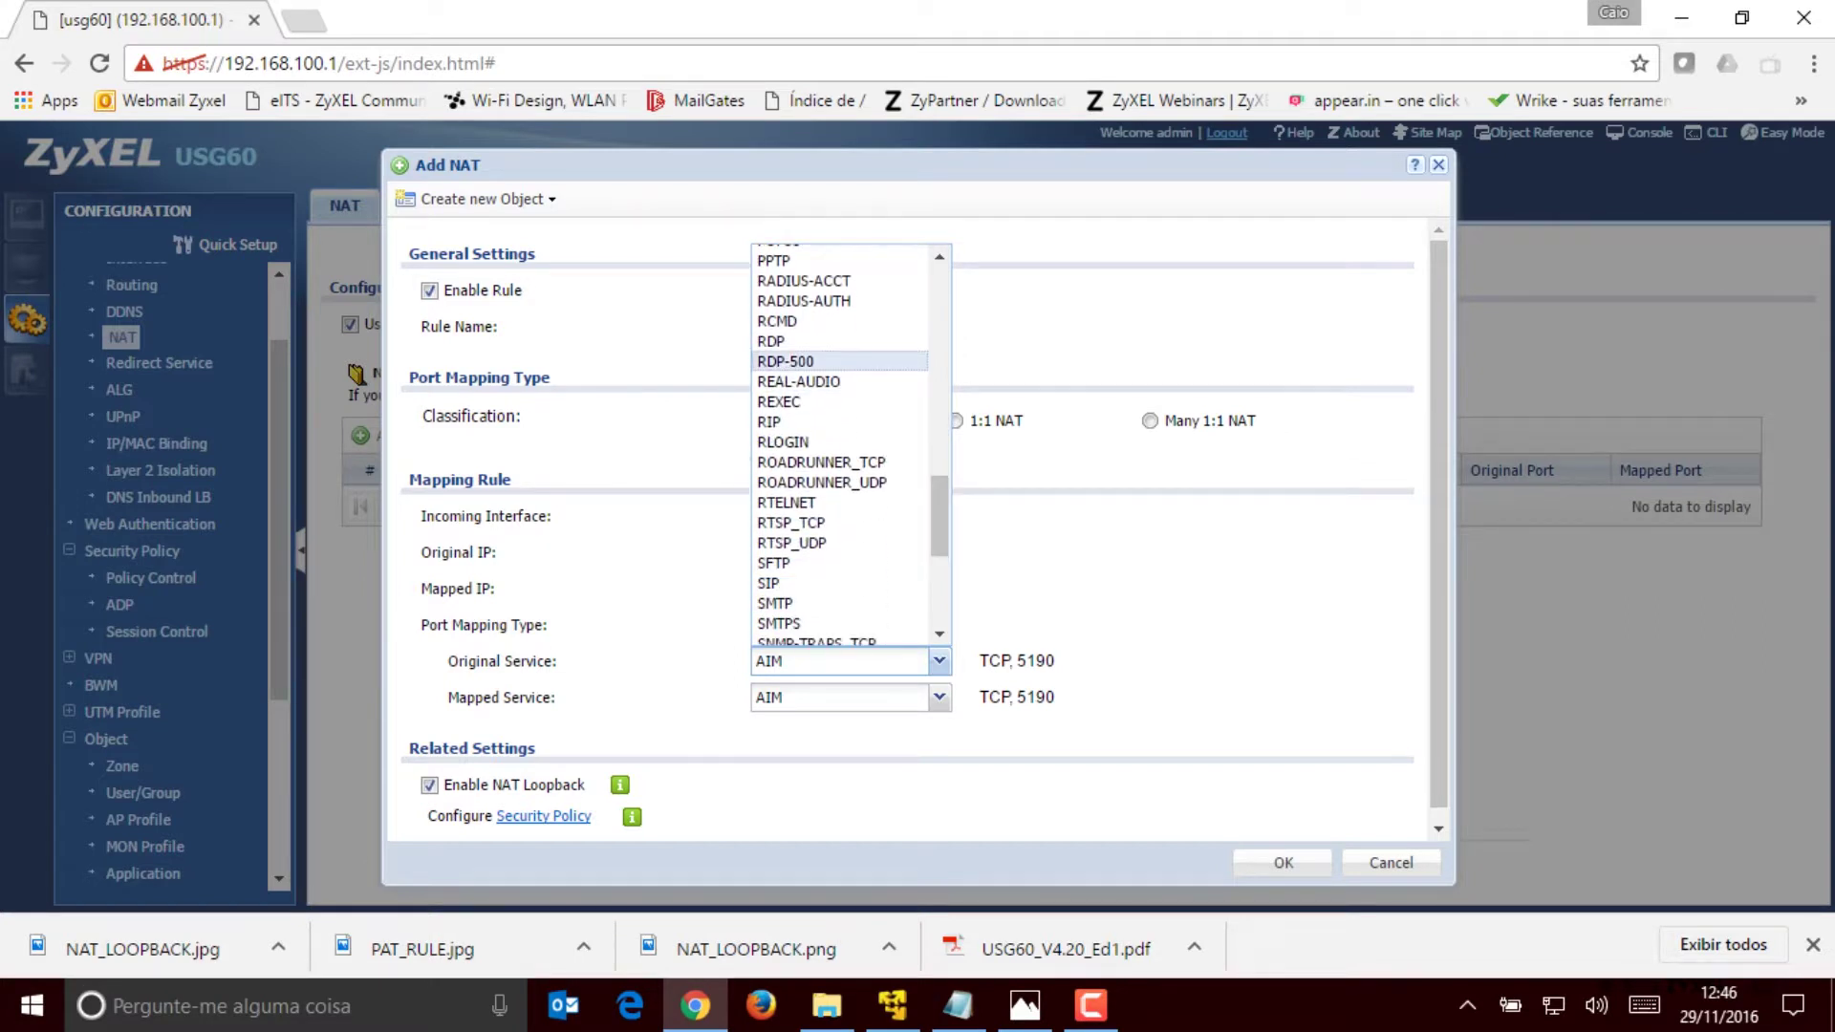
pyautogui.click(812, 360)
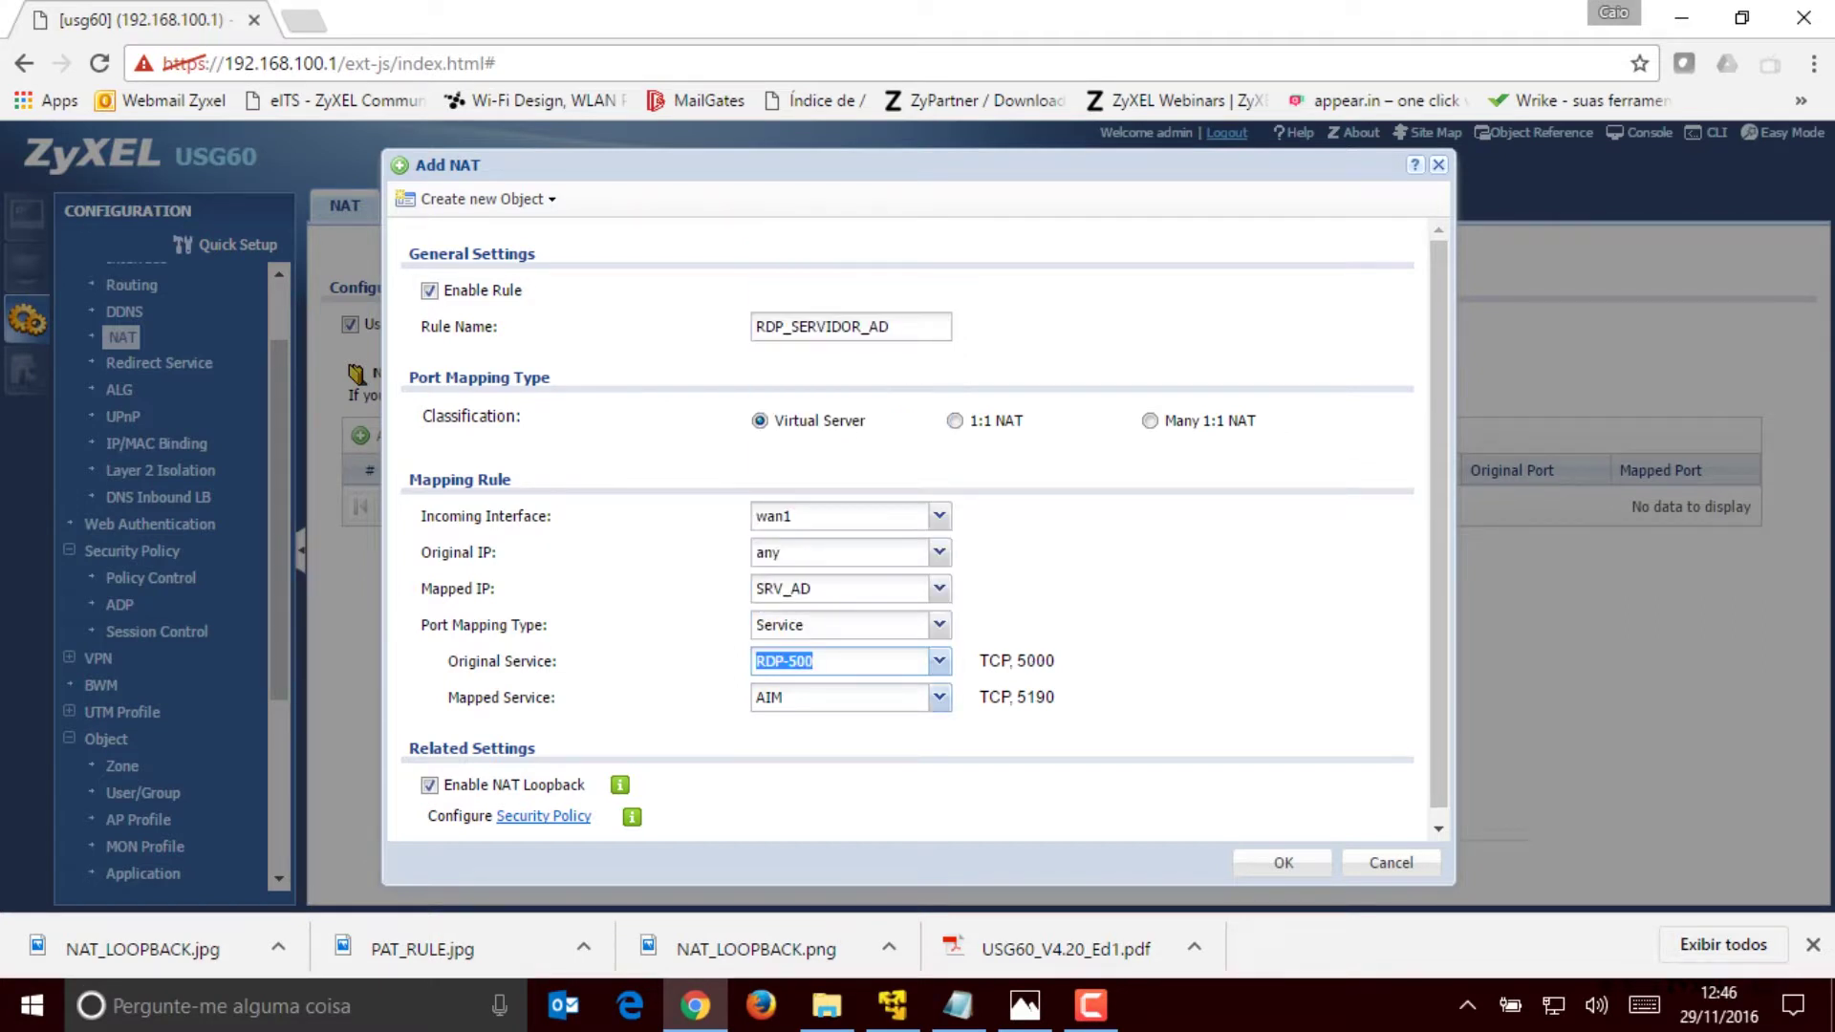
# Step: Set the NAT rule's mapped service to the predefined RDP service
pyautogui.click(940, 697)
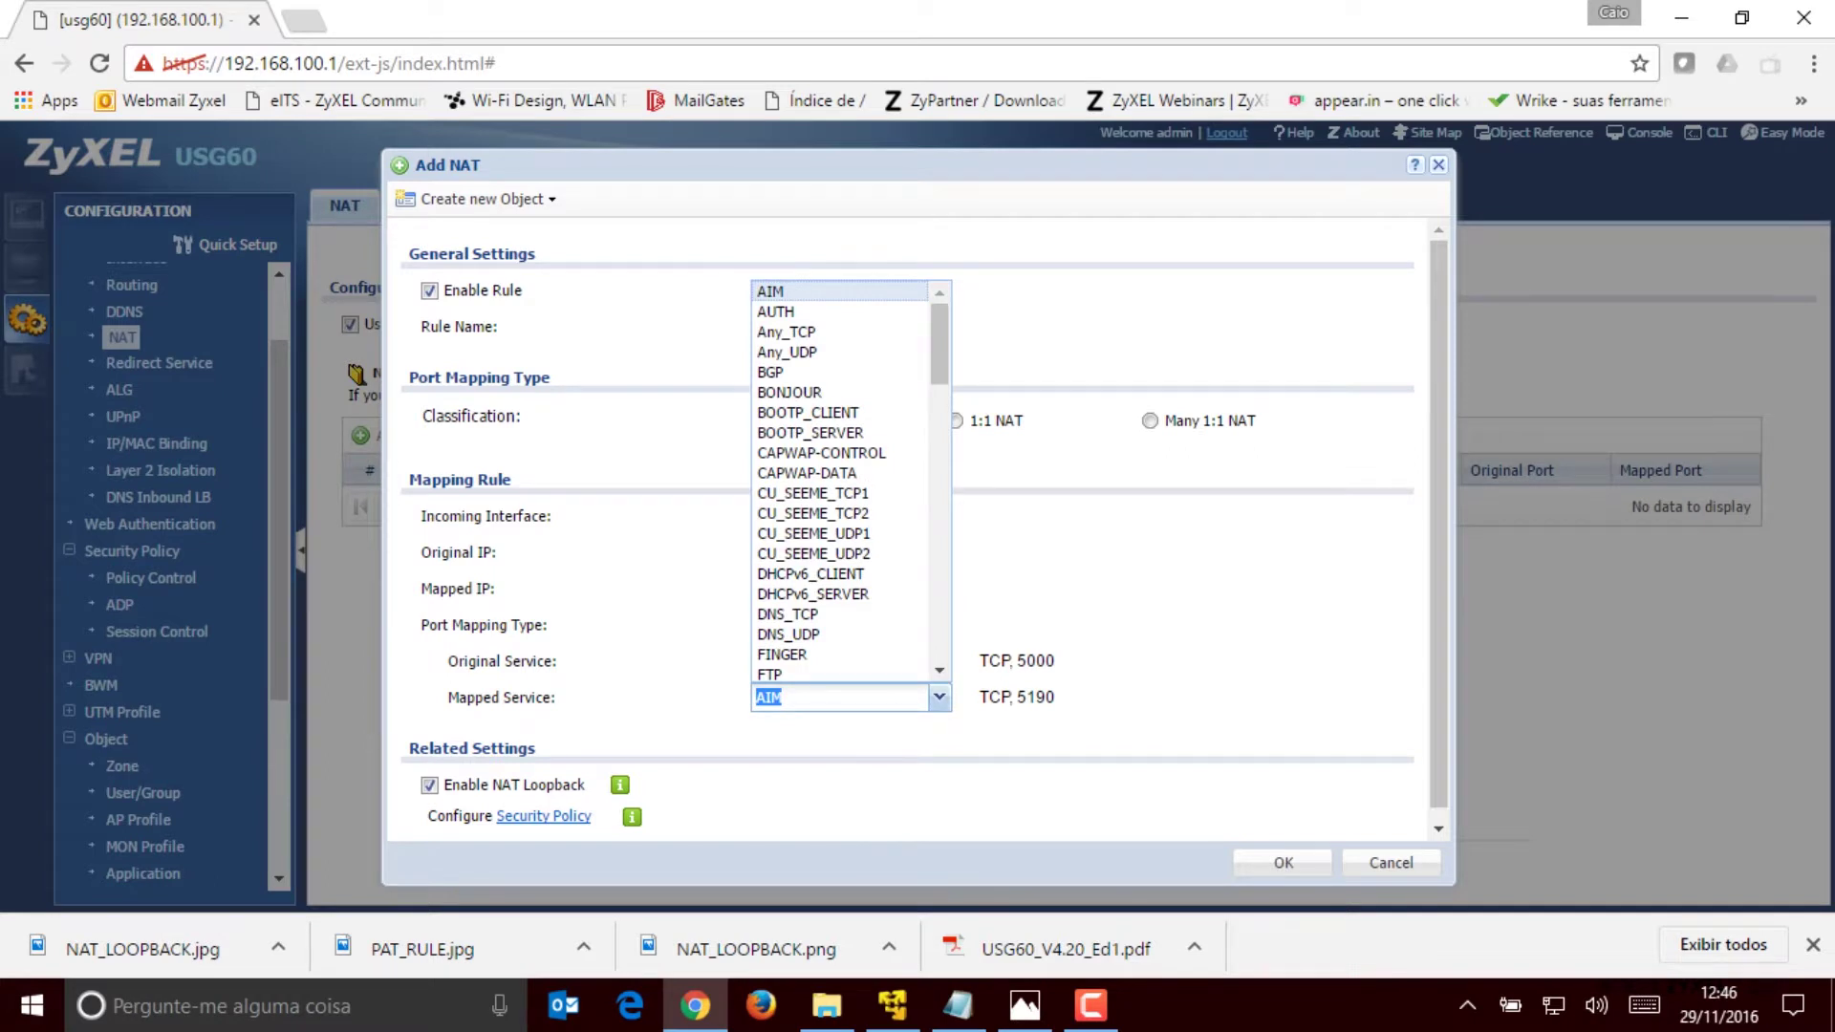
pyautogui.moveTo(940, 346); pyautogui.dragTo(940, 559)
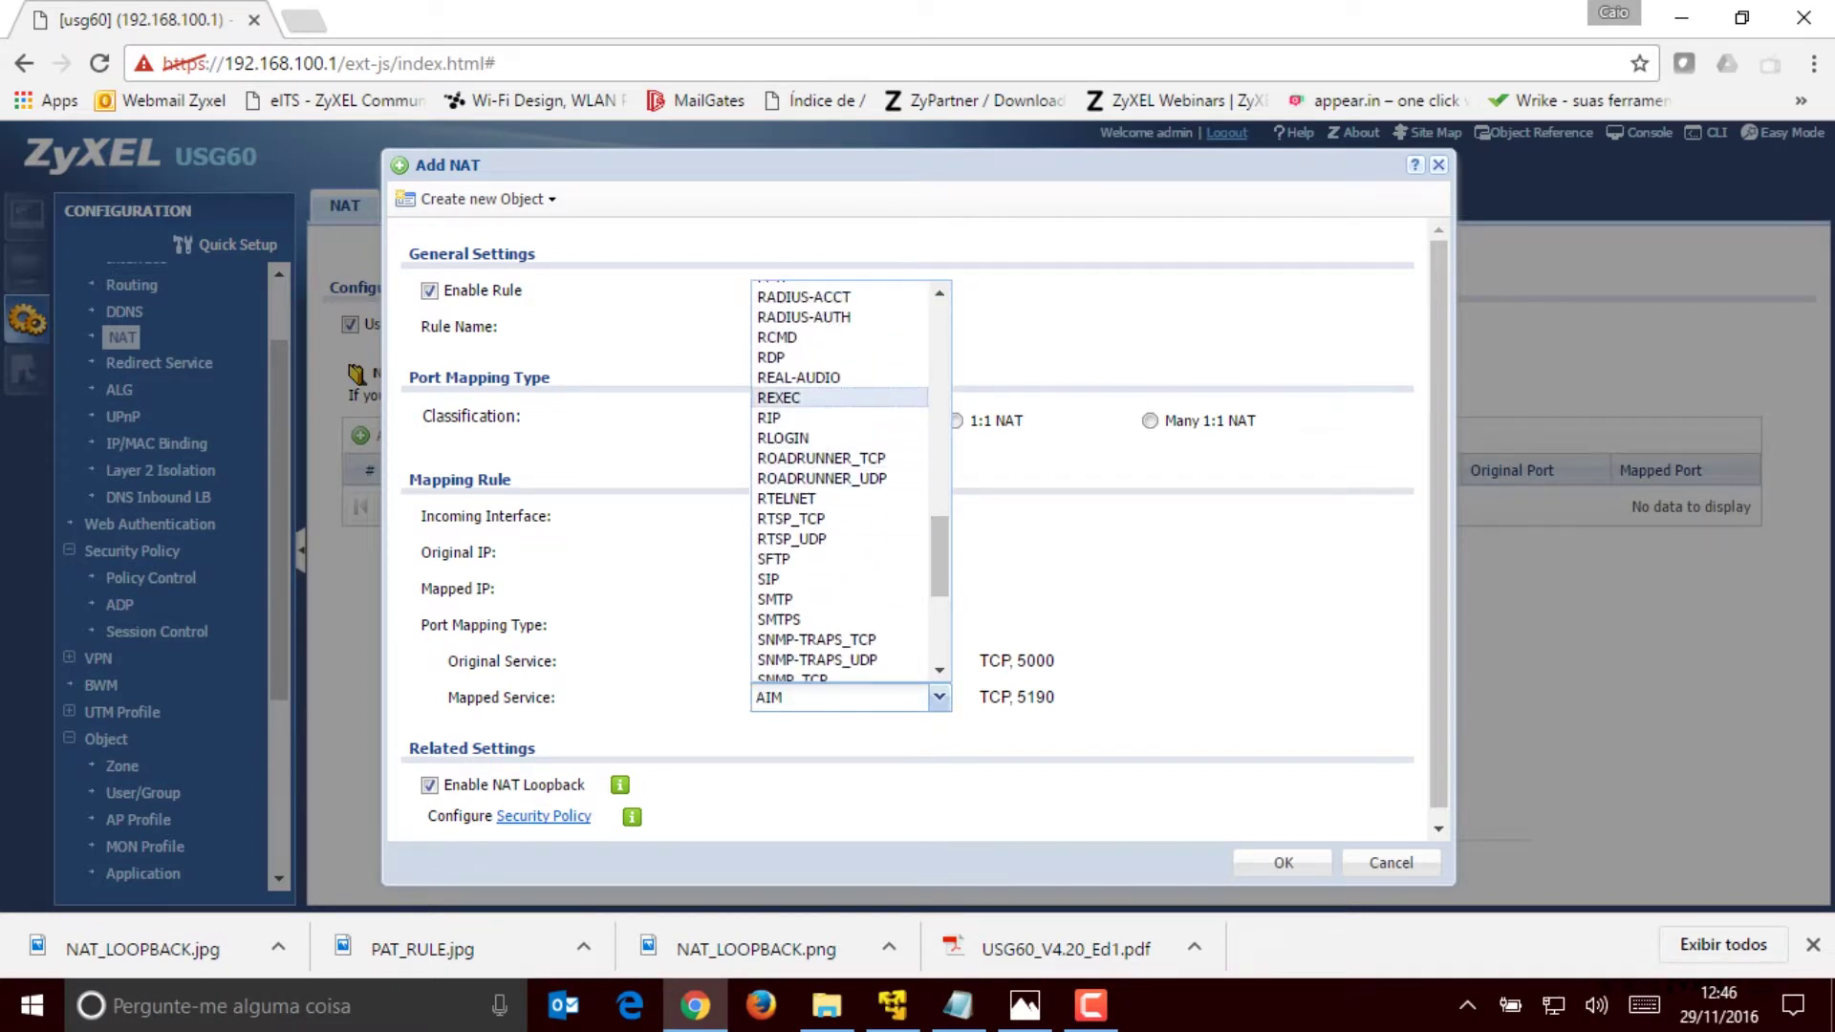
pyautogui.click(770, 358)
pyautogui.moveTo(1059, 660); pyautogui.dragTo(1003, 696)
pyautogui.click(1006, 698)
pyautogui.scroll(-1, 908, 526)
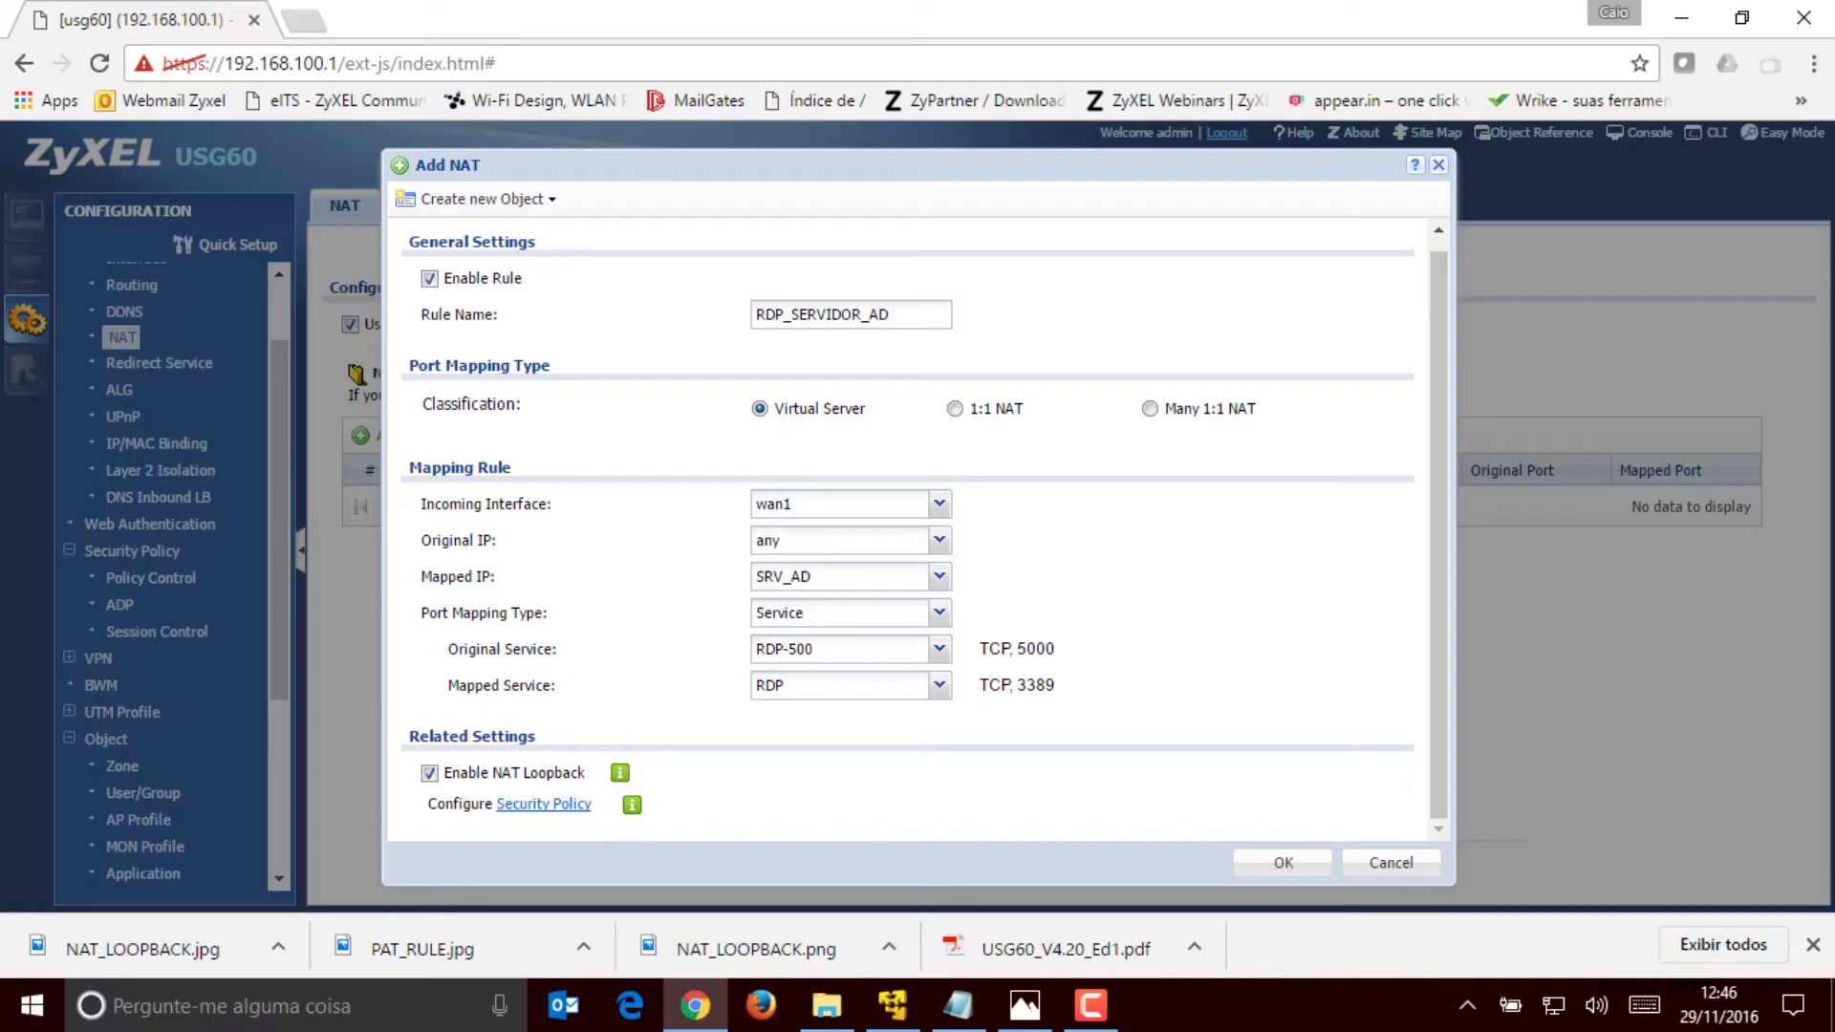
# Step: Try to save the RDP_SERVIDOR_AD rule with original IP any and NAT loopback enabled
pyautogui.click(1025, 1006)
pyautogui.click(1282, 863)
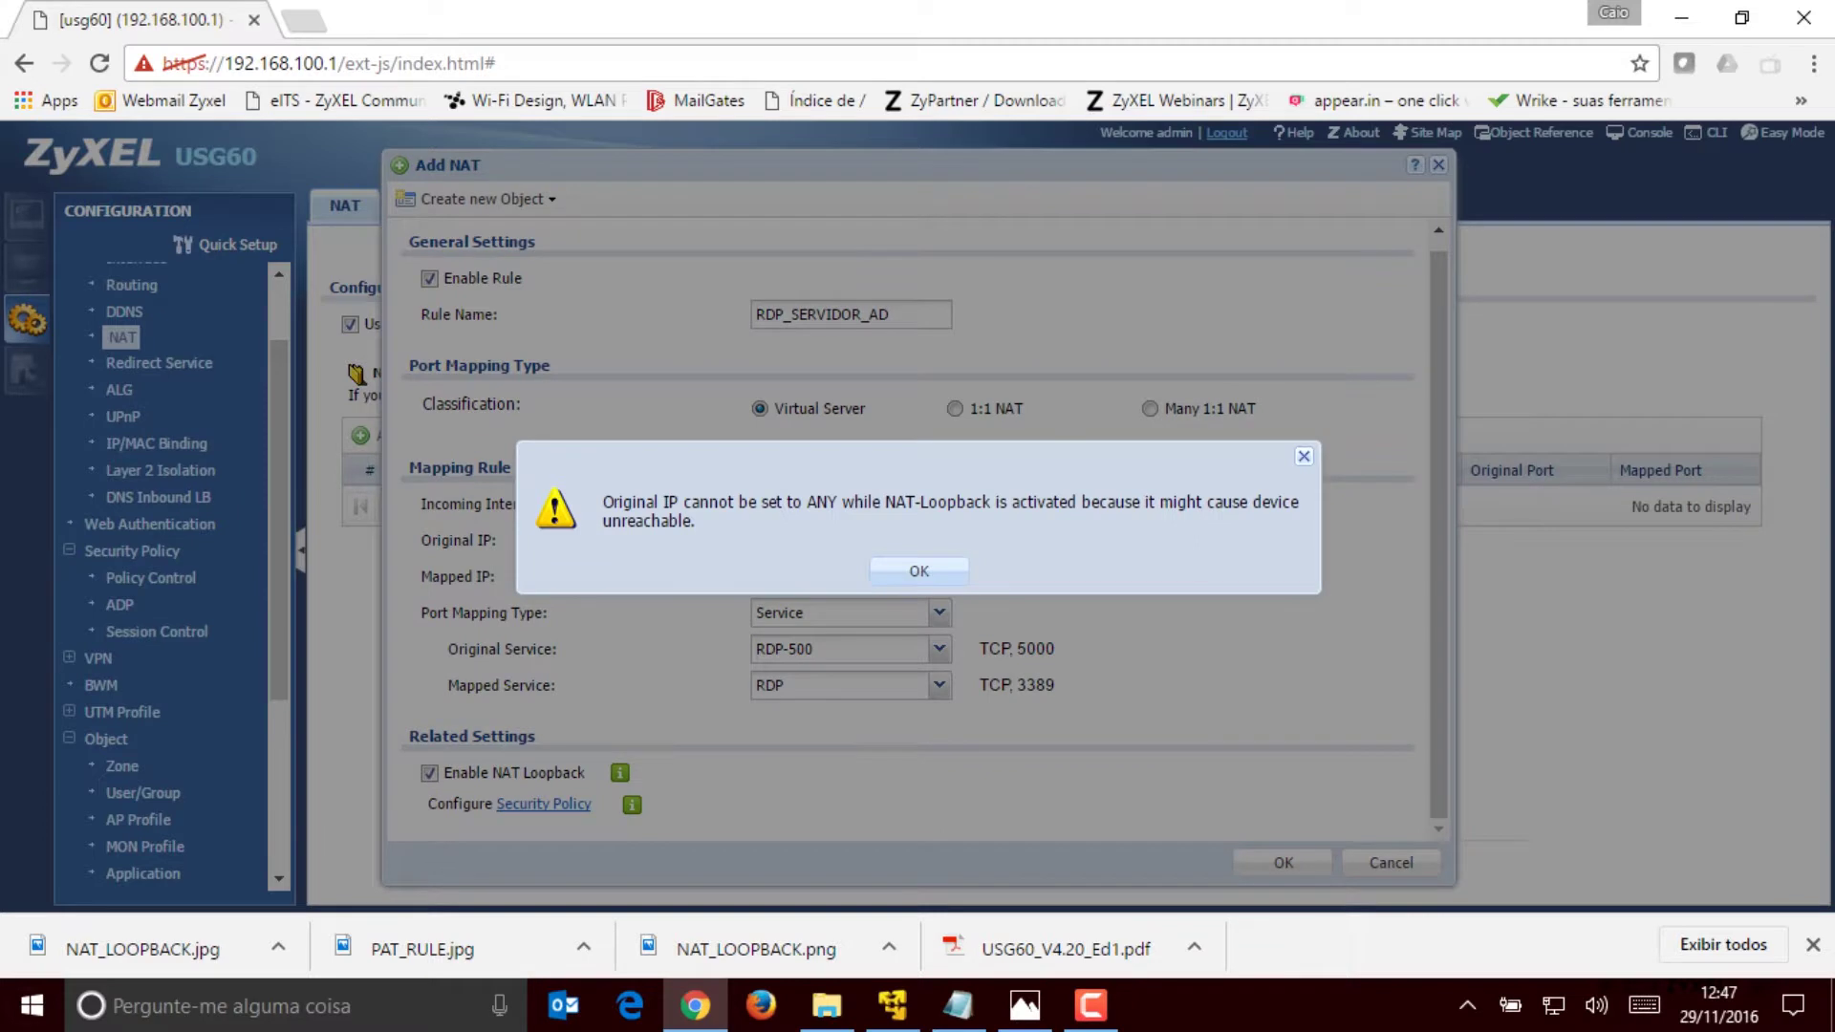
pyautogui.moveTo(614, 502); pyautogui.dragTo(1251, 501)
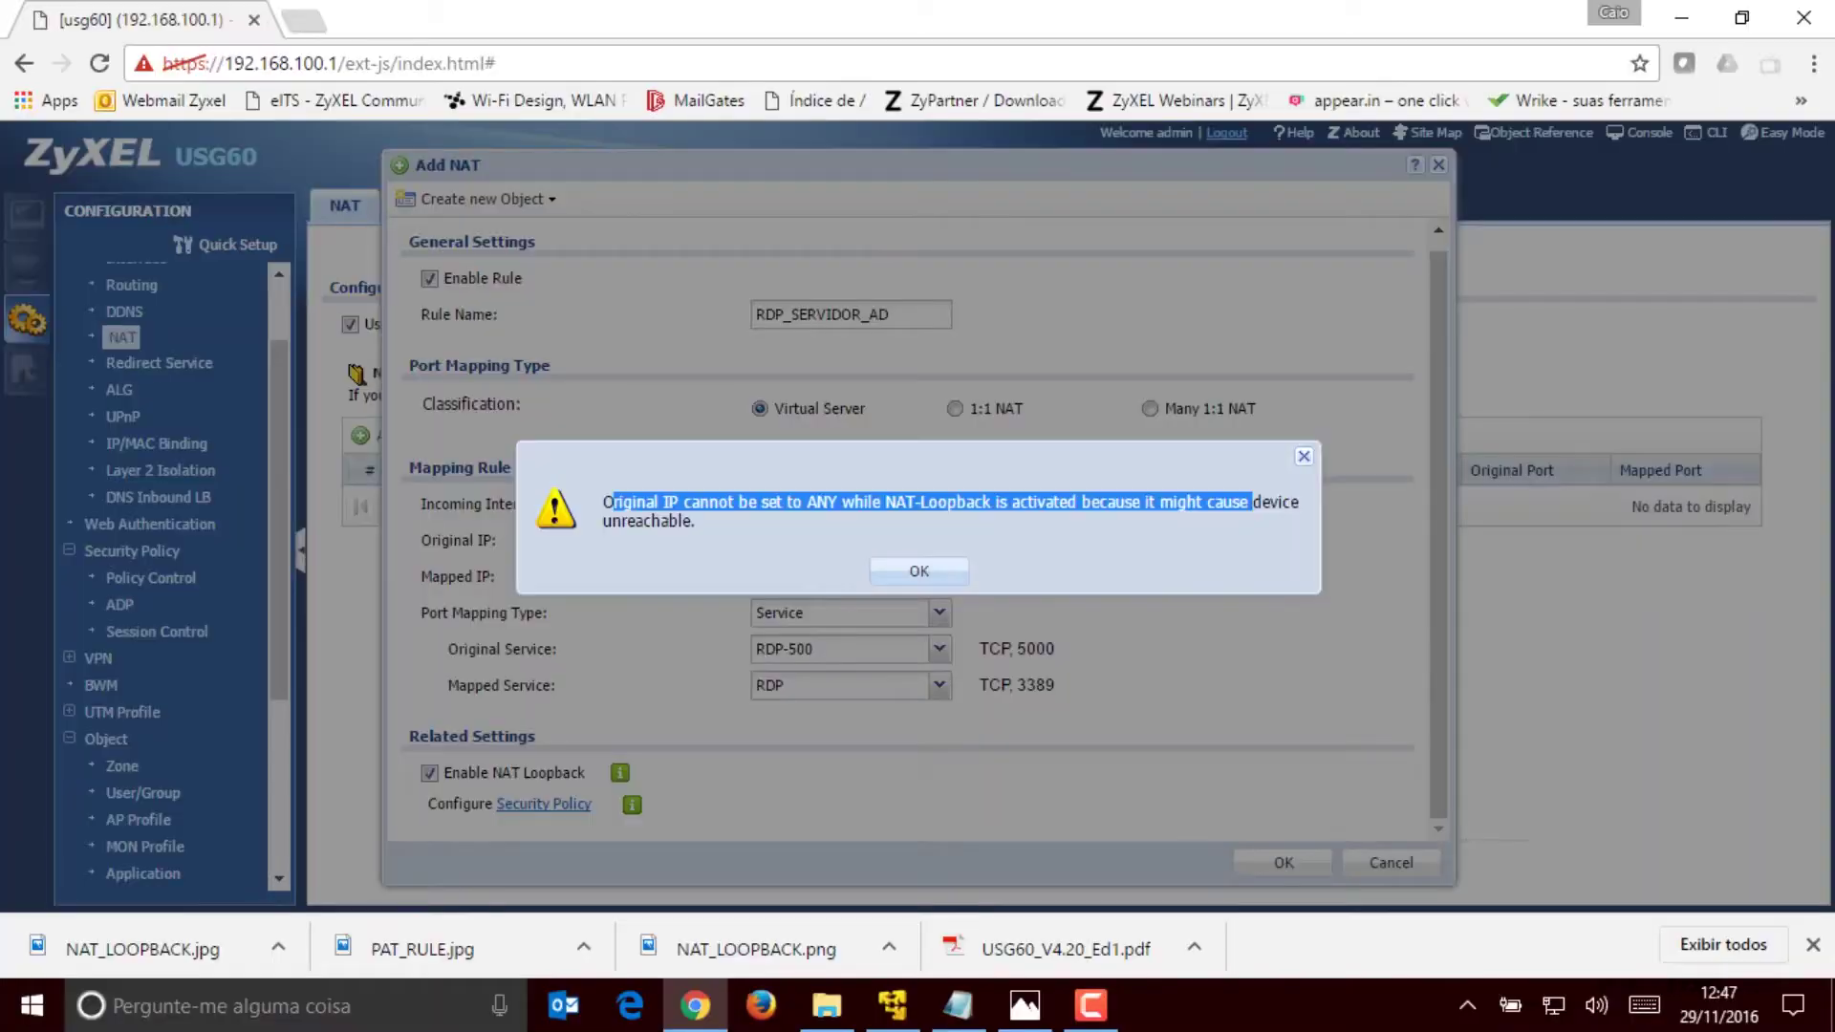
pyautogui.click(920, 572)
pyautogui.moveTo(921, 571); pyautogui.dragTo(939, 542)
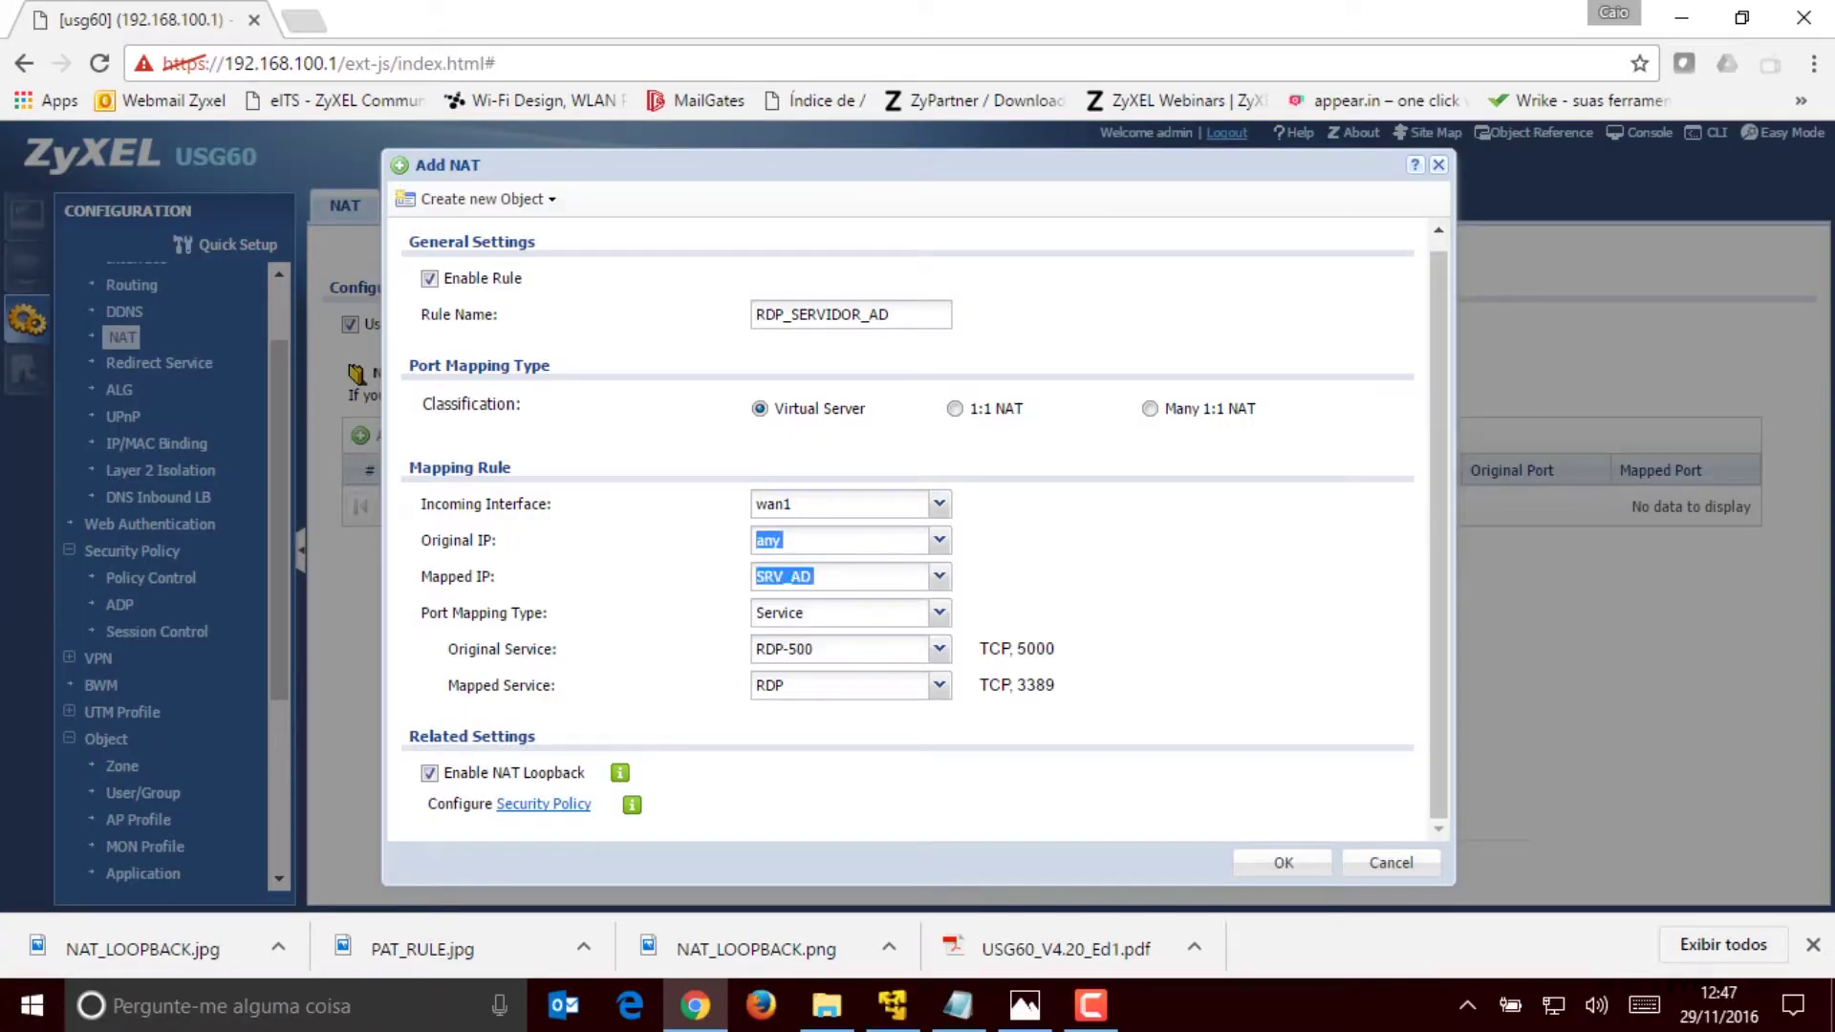
# Step: Save the RDP_SERVIDOR_AD NAT rule with any as its original IP
pyautogui.click(939, 541)
pyautogui.click(939, 541)
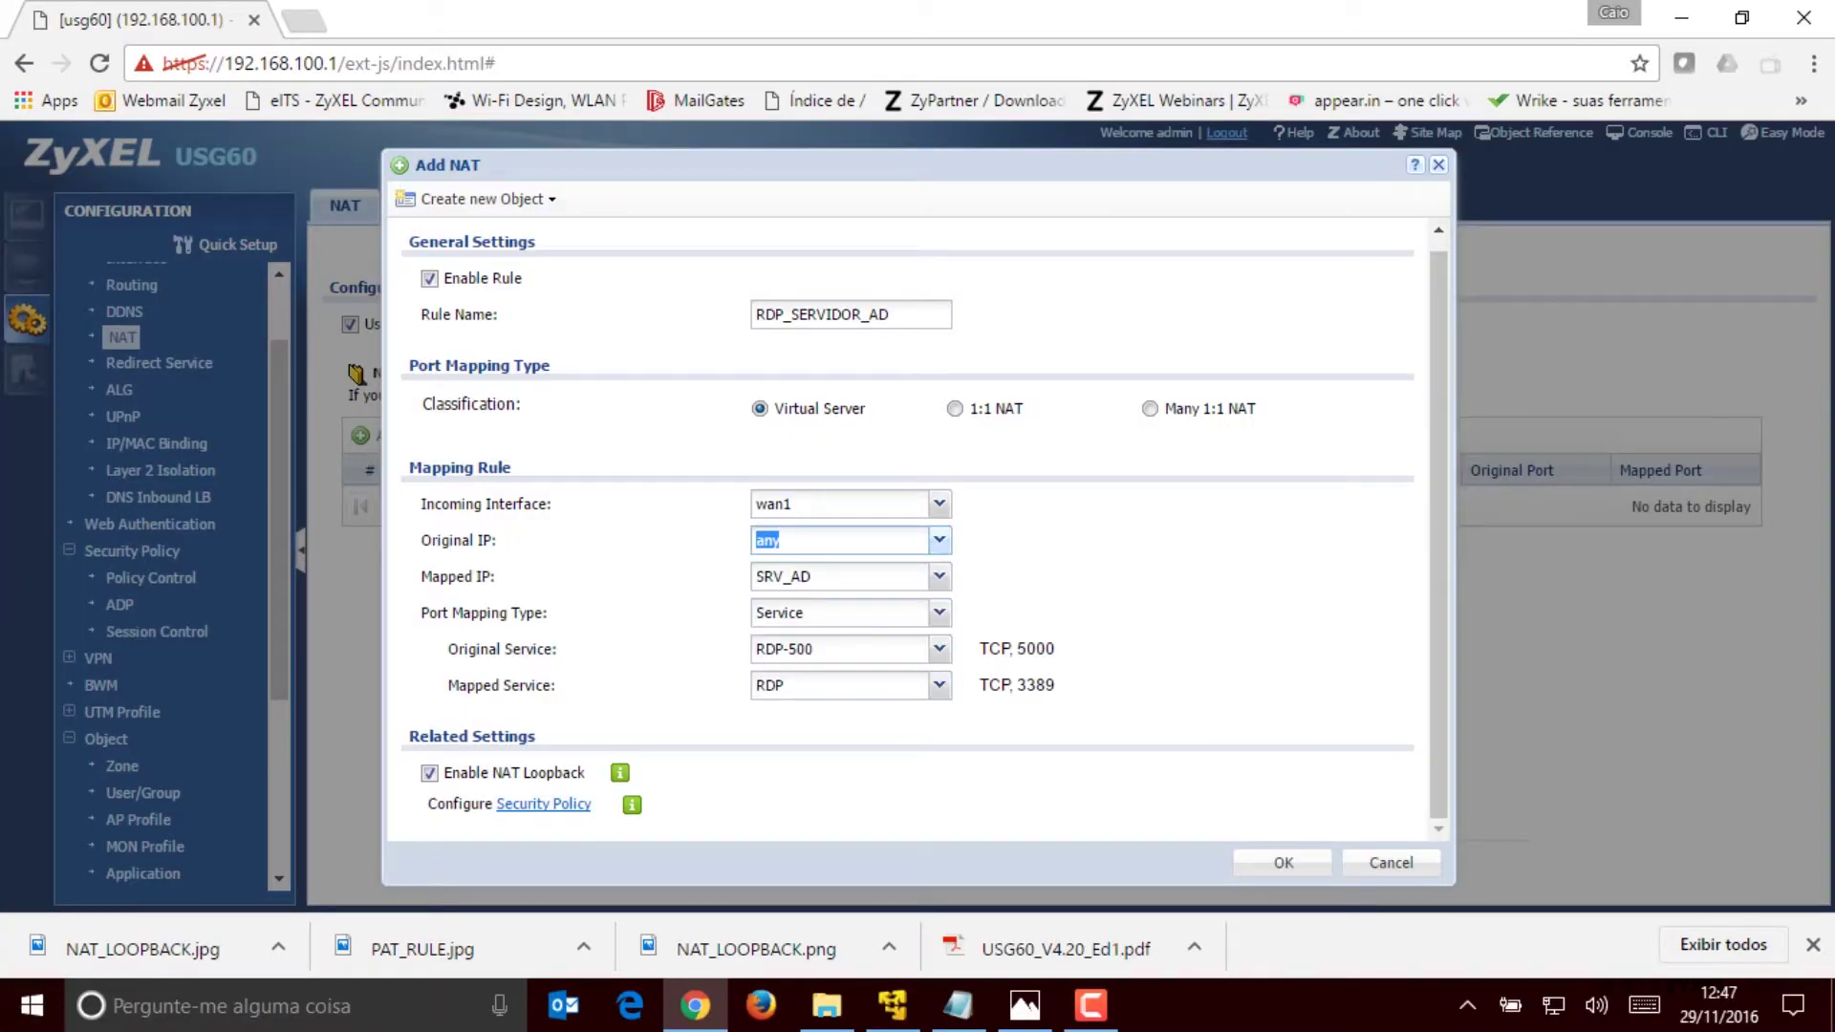
pyautogui.click(430, 773)
pyautogui.click(1283, 863)
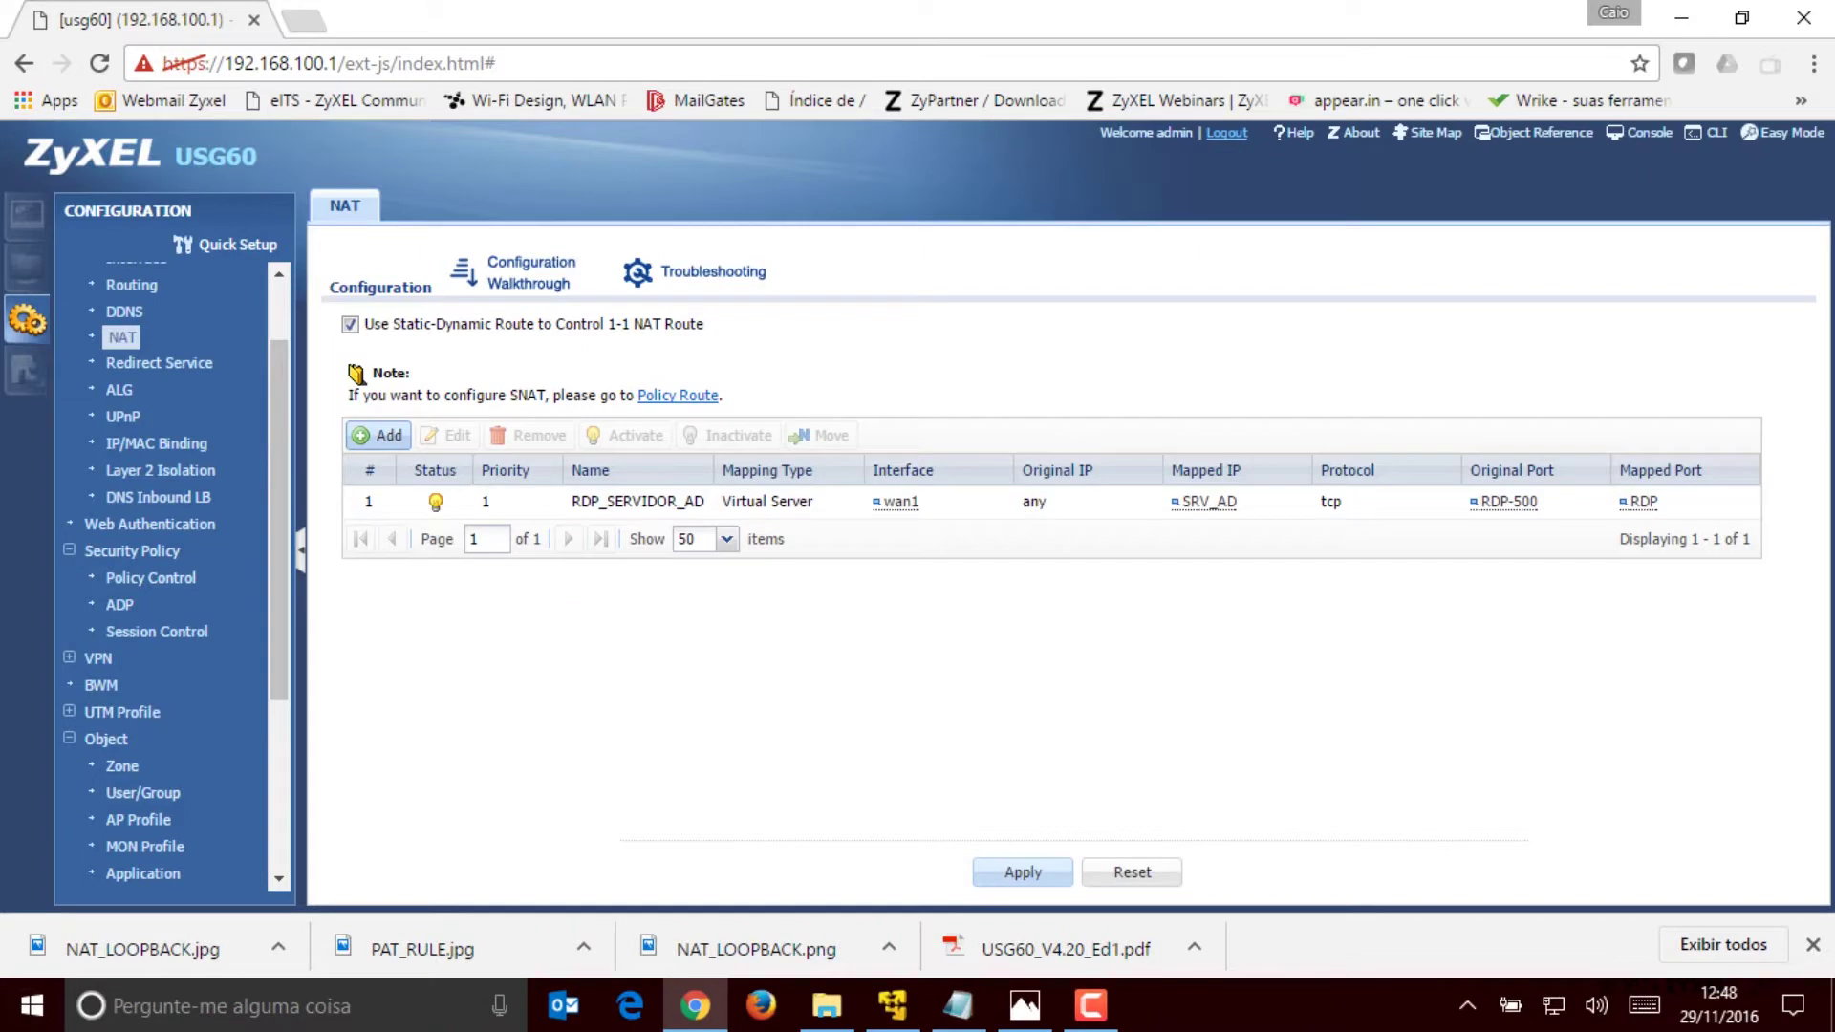
# Step: Start a new virtual server NAT rule named SERVICO_HTTP with wan1 as the incoming interface
pyautogui.click(368, 435)
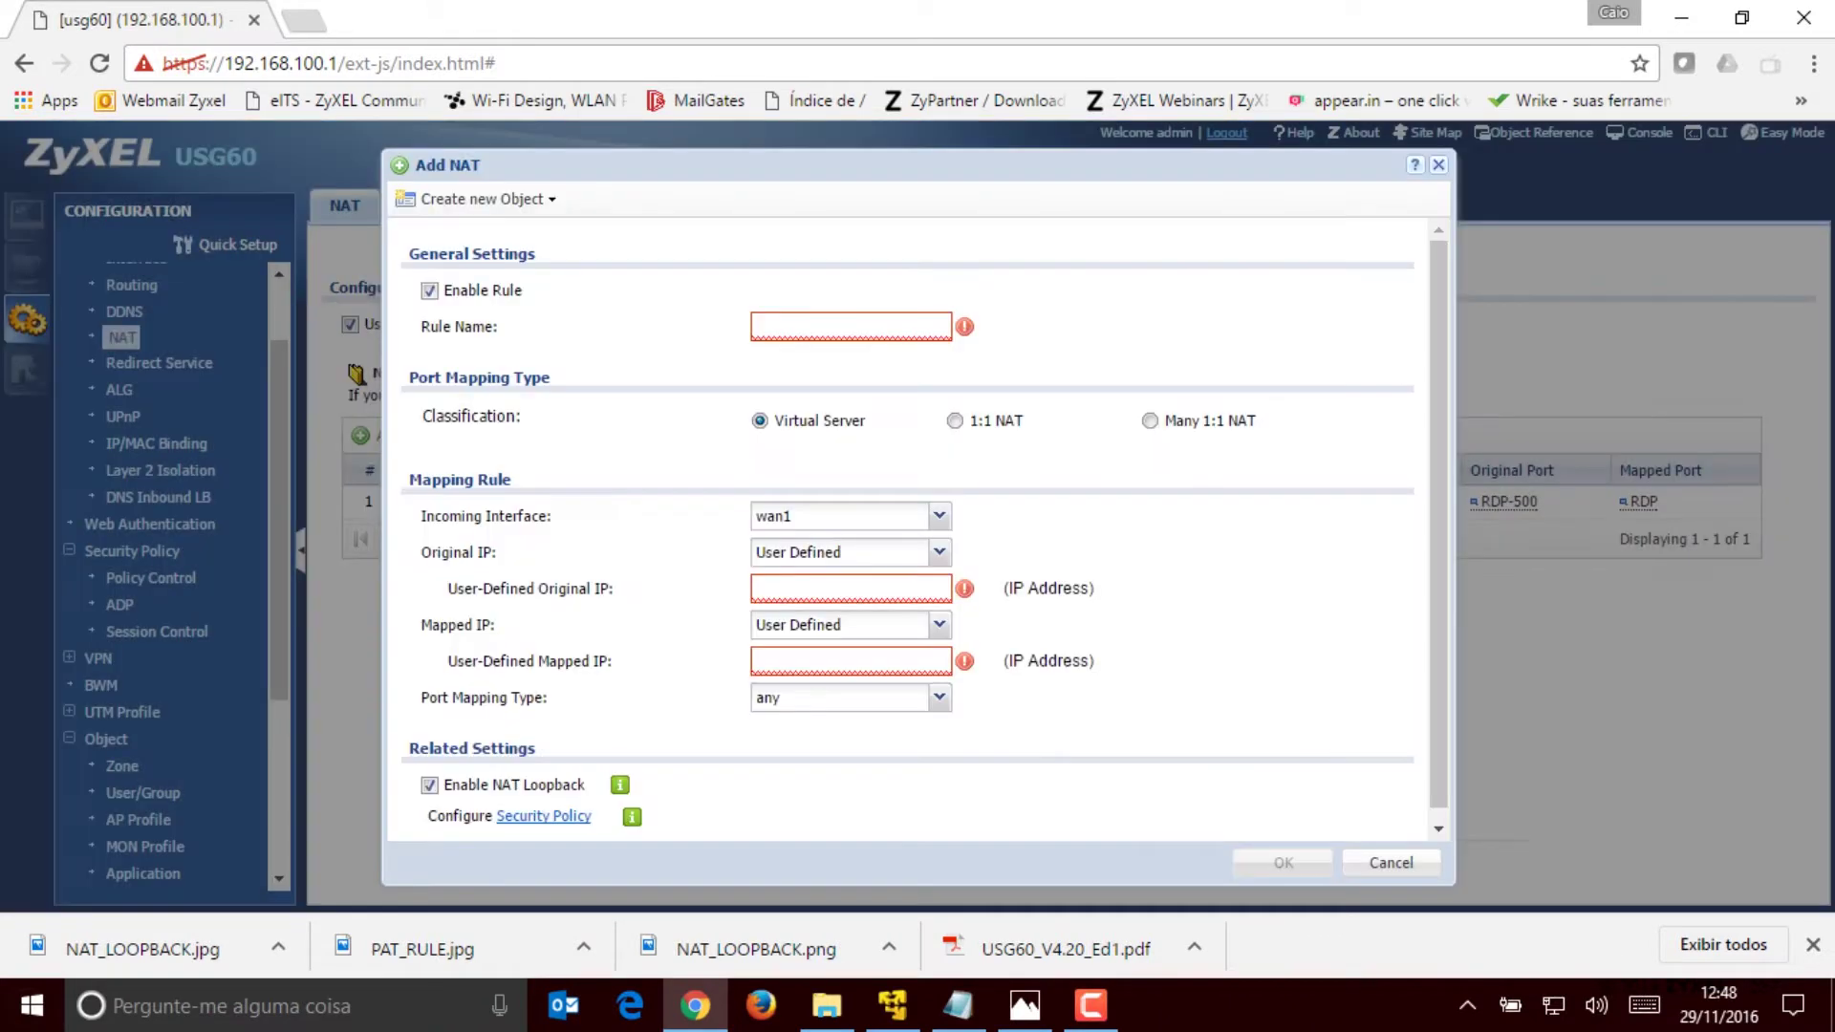
pyautogui.write('SERVICO')
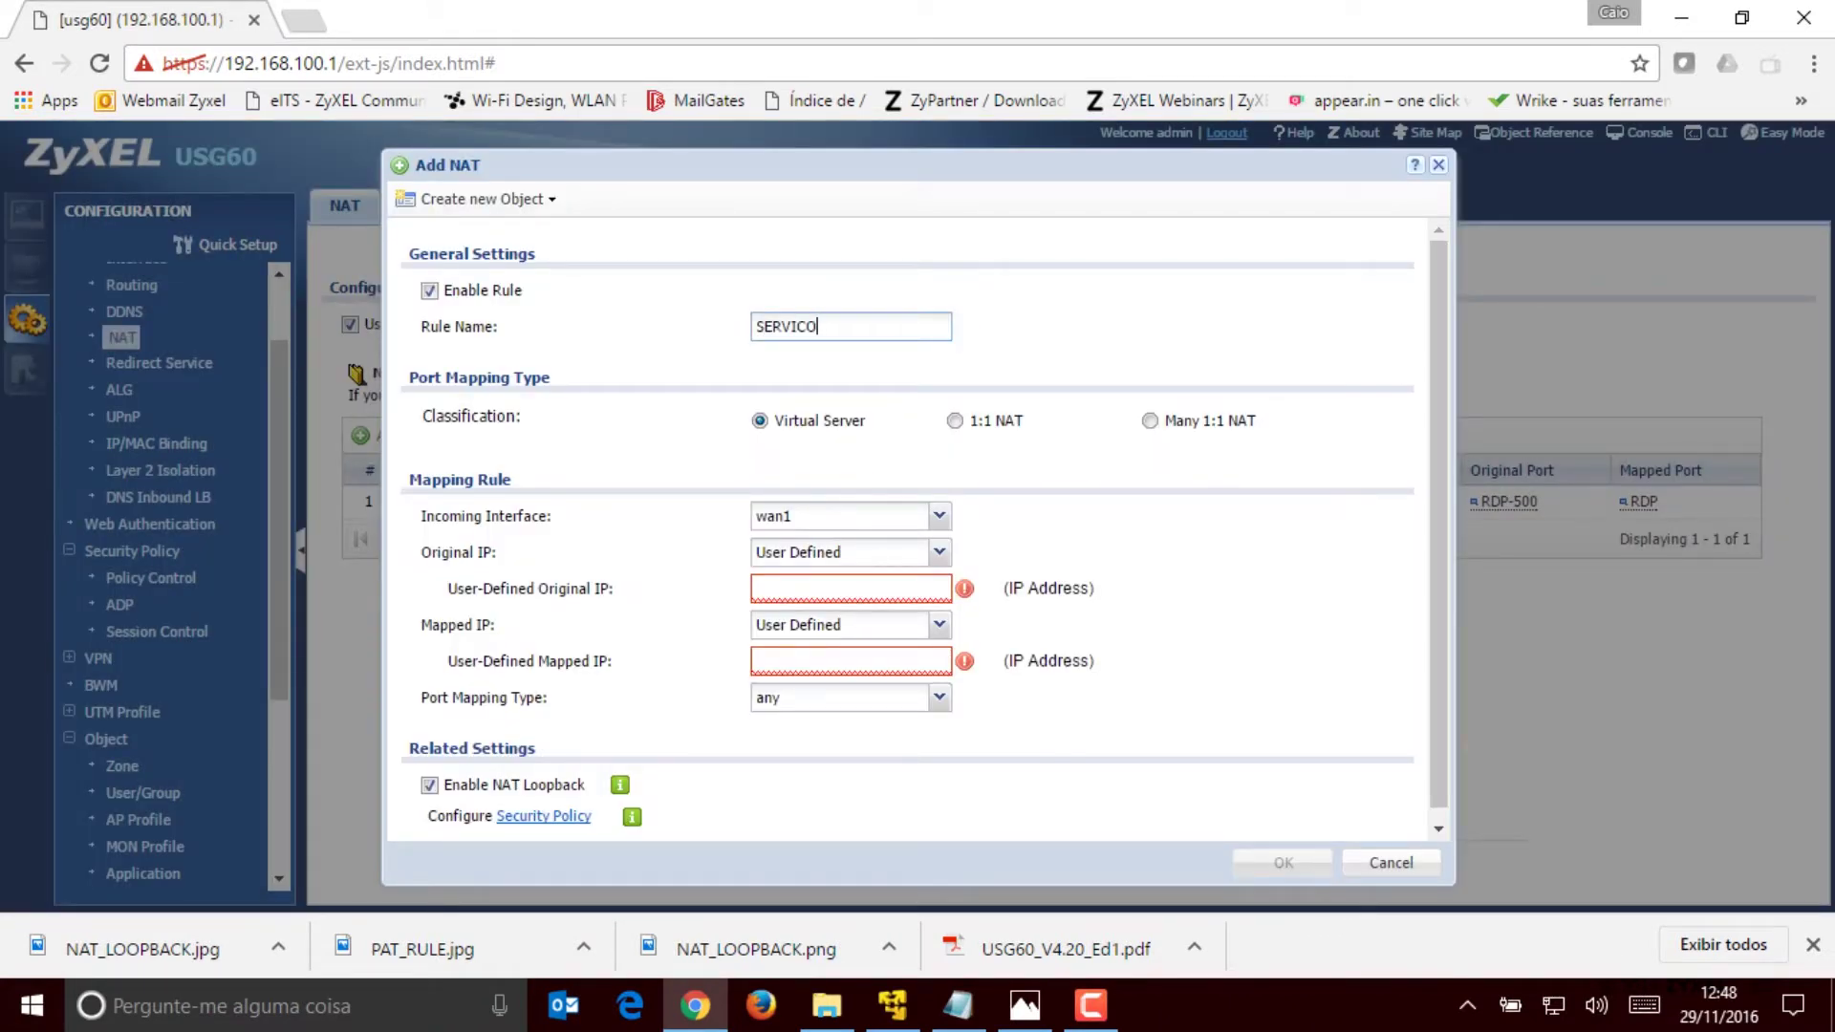
pyautogui.write('_HTTP')
pyautogui.click(940, 516)
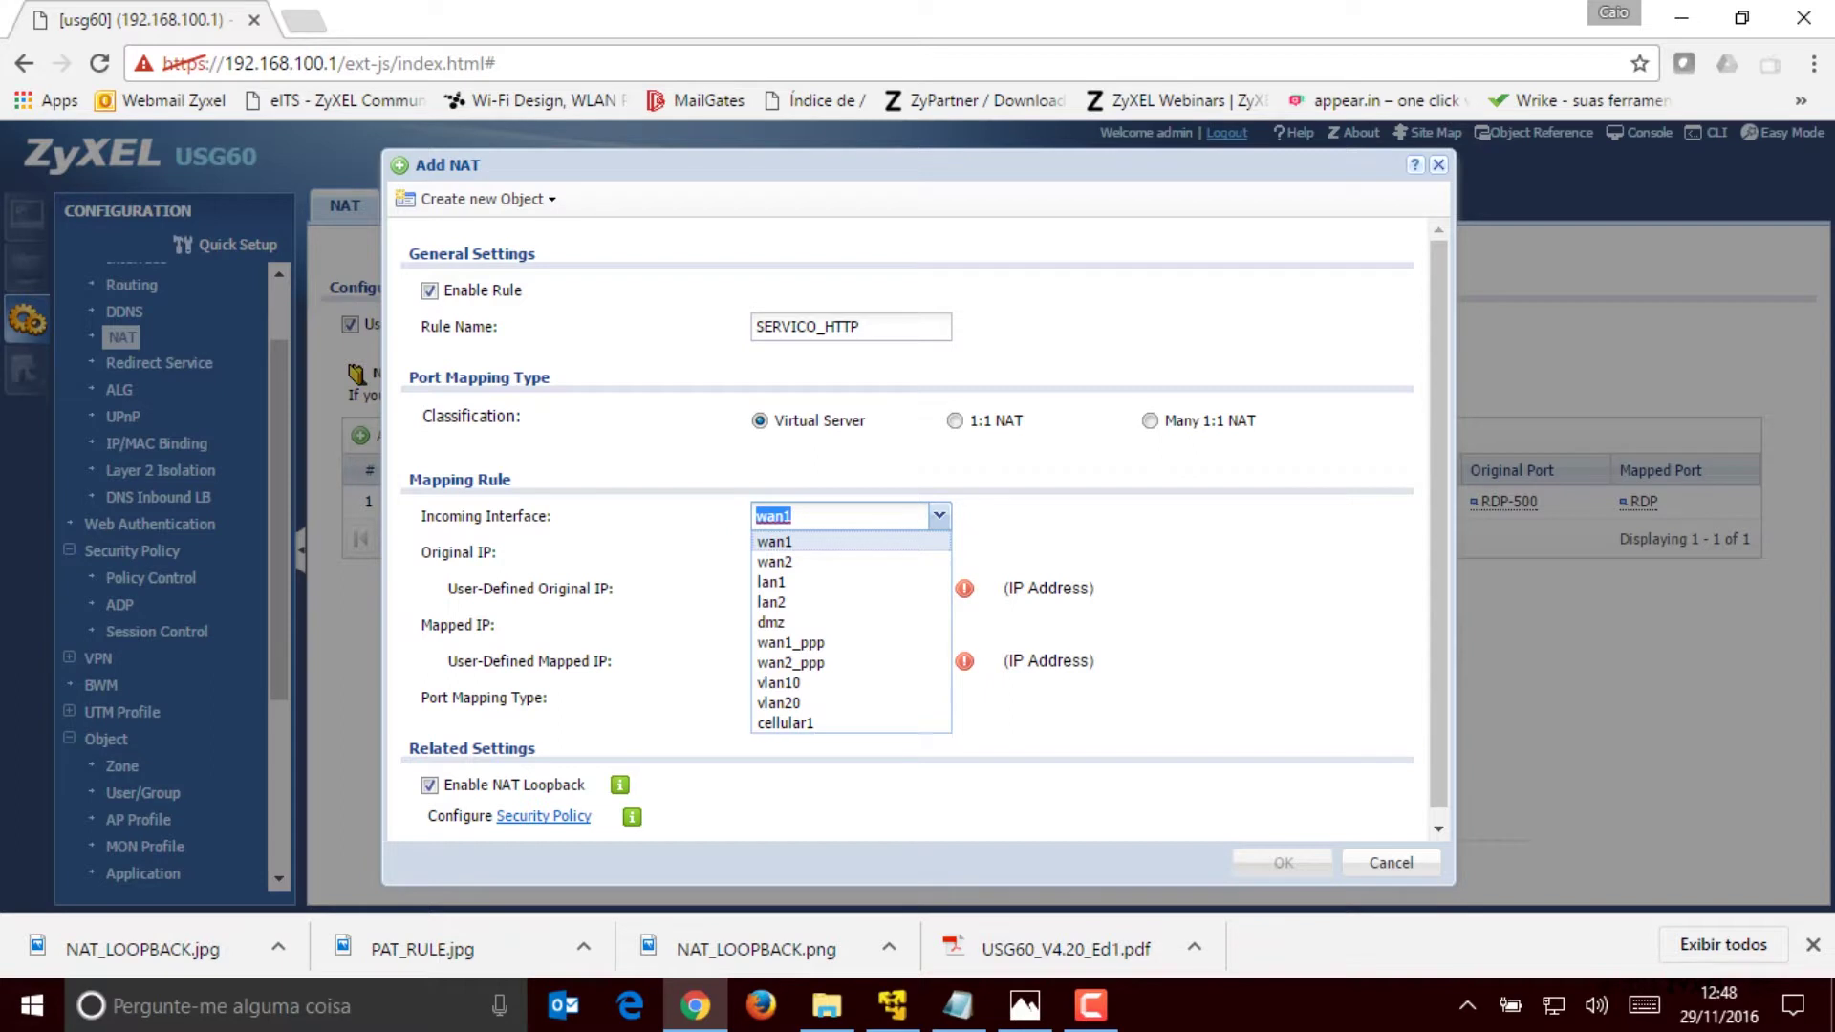
pyautogui.click(775, 542)
# Step: Set the SERVICO_HTTP rule's original IP to the user-defined address 200.200.200.14
pyautogui.click(940, 553)
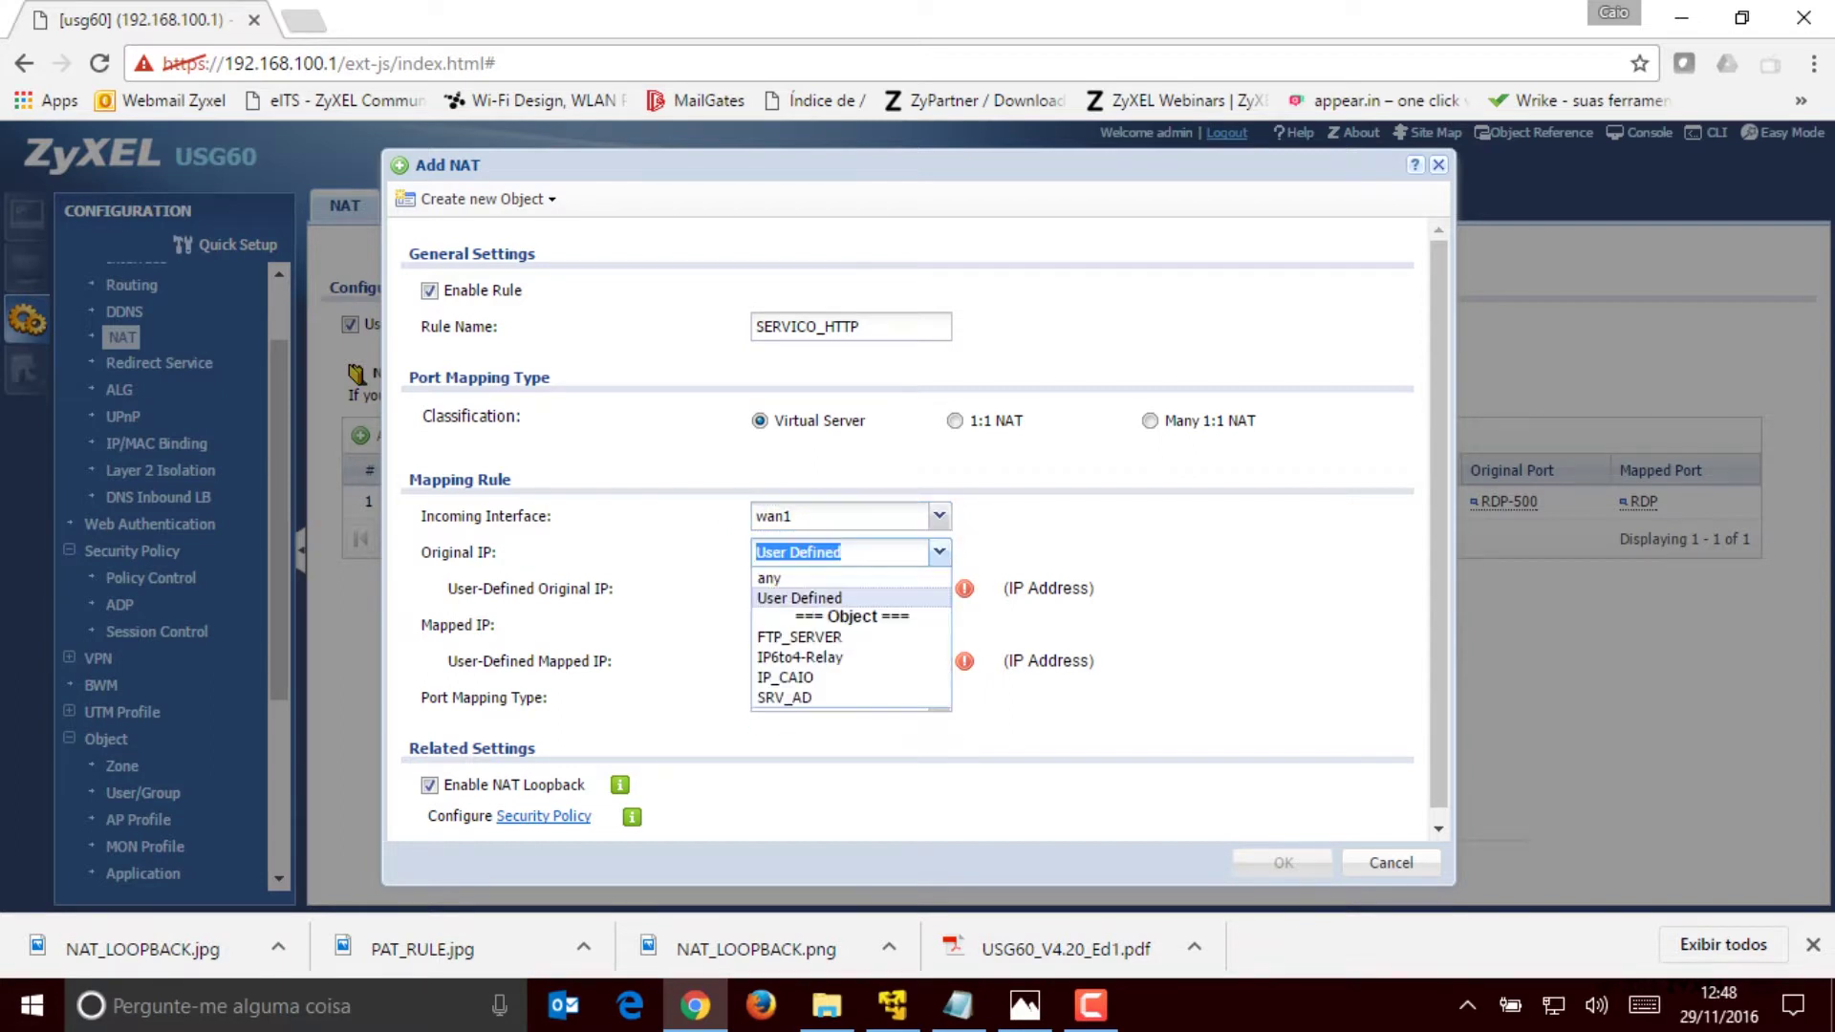
pyautogui.click(775, 577)
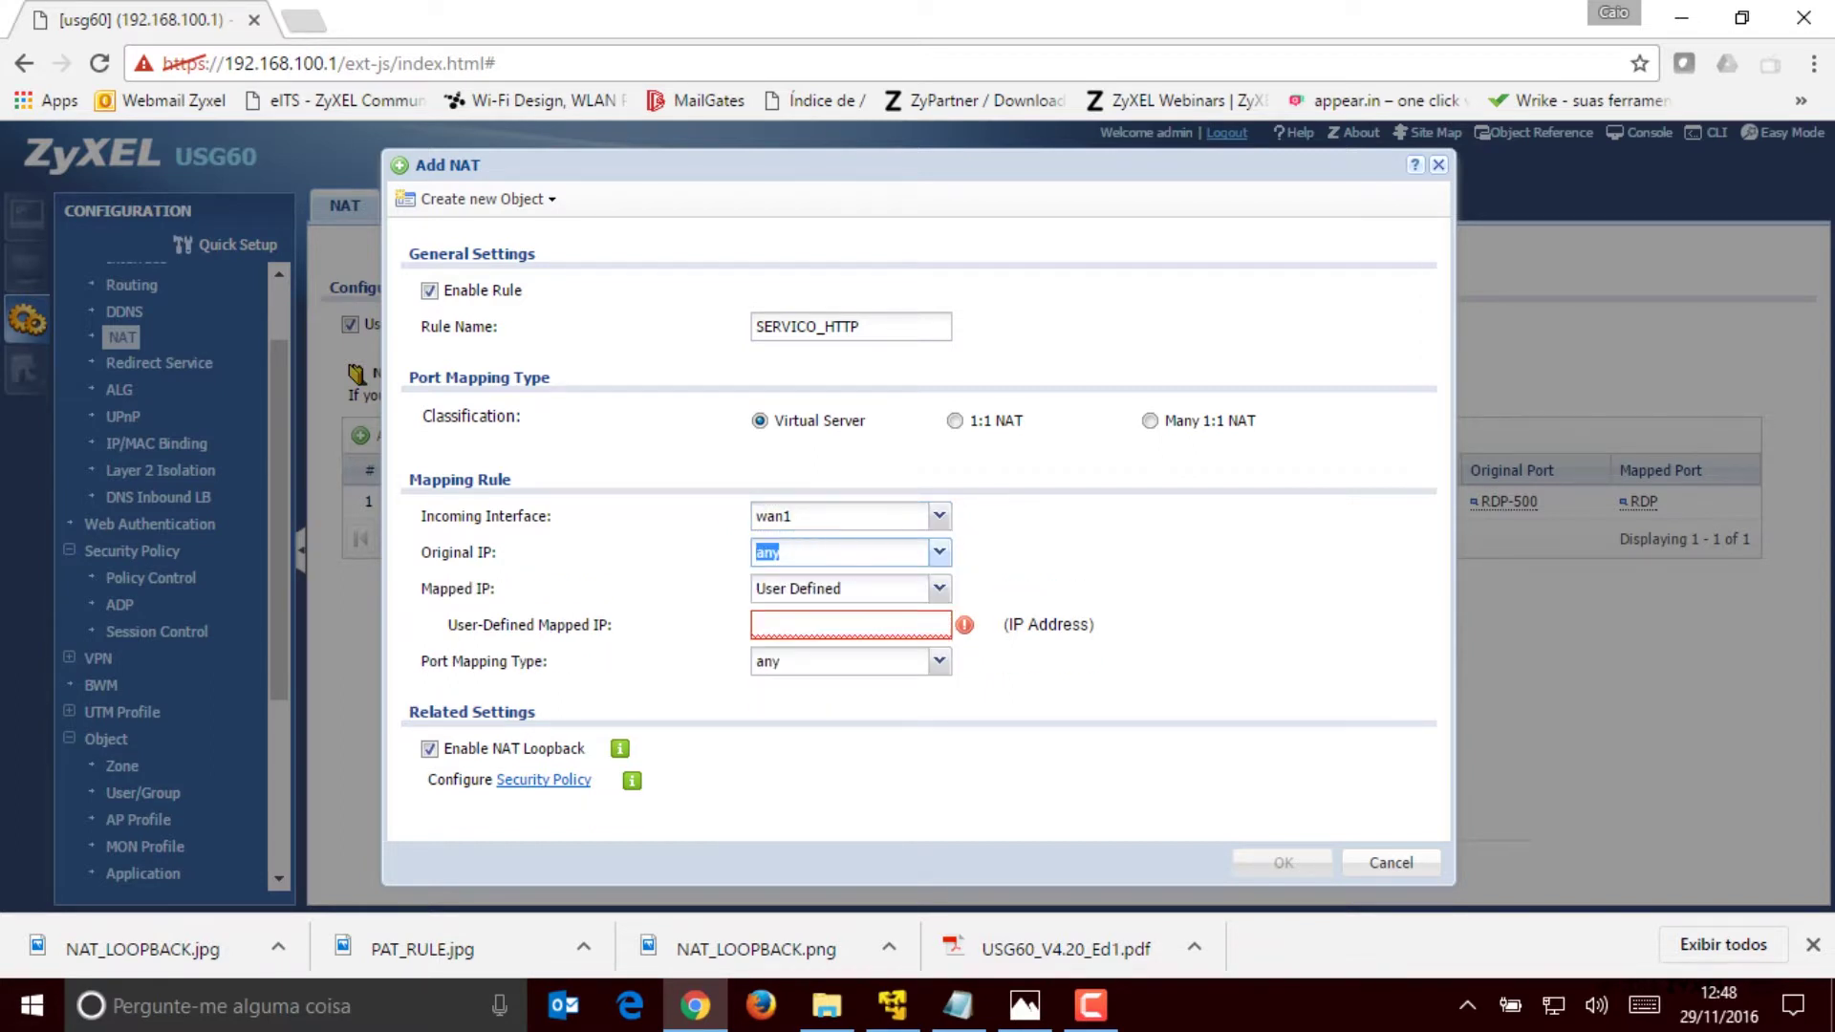
pyautogui.click(940, 553)
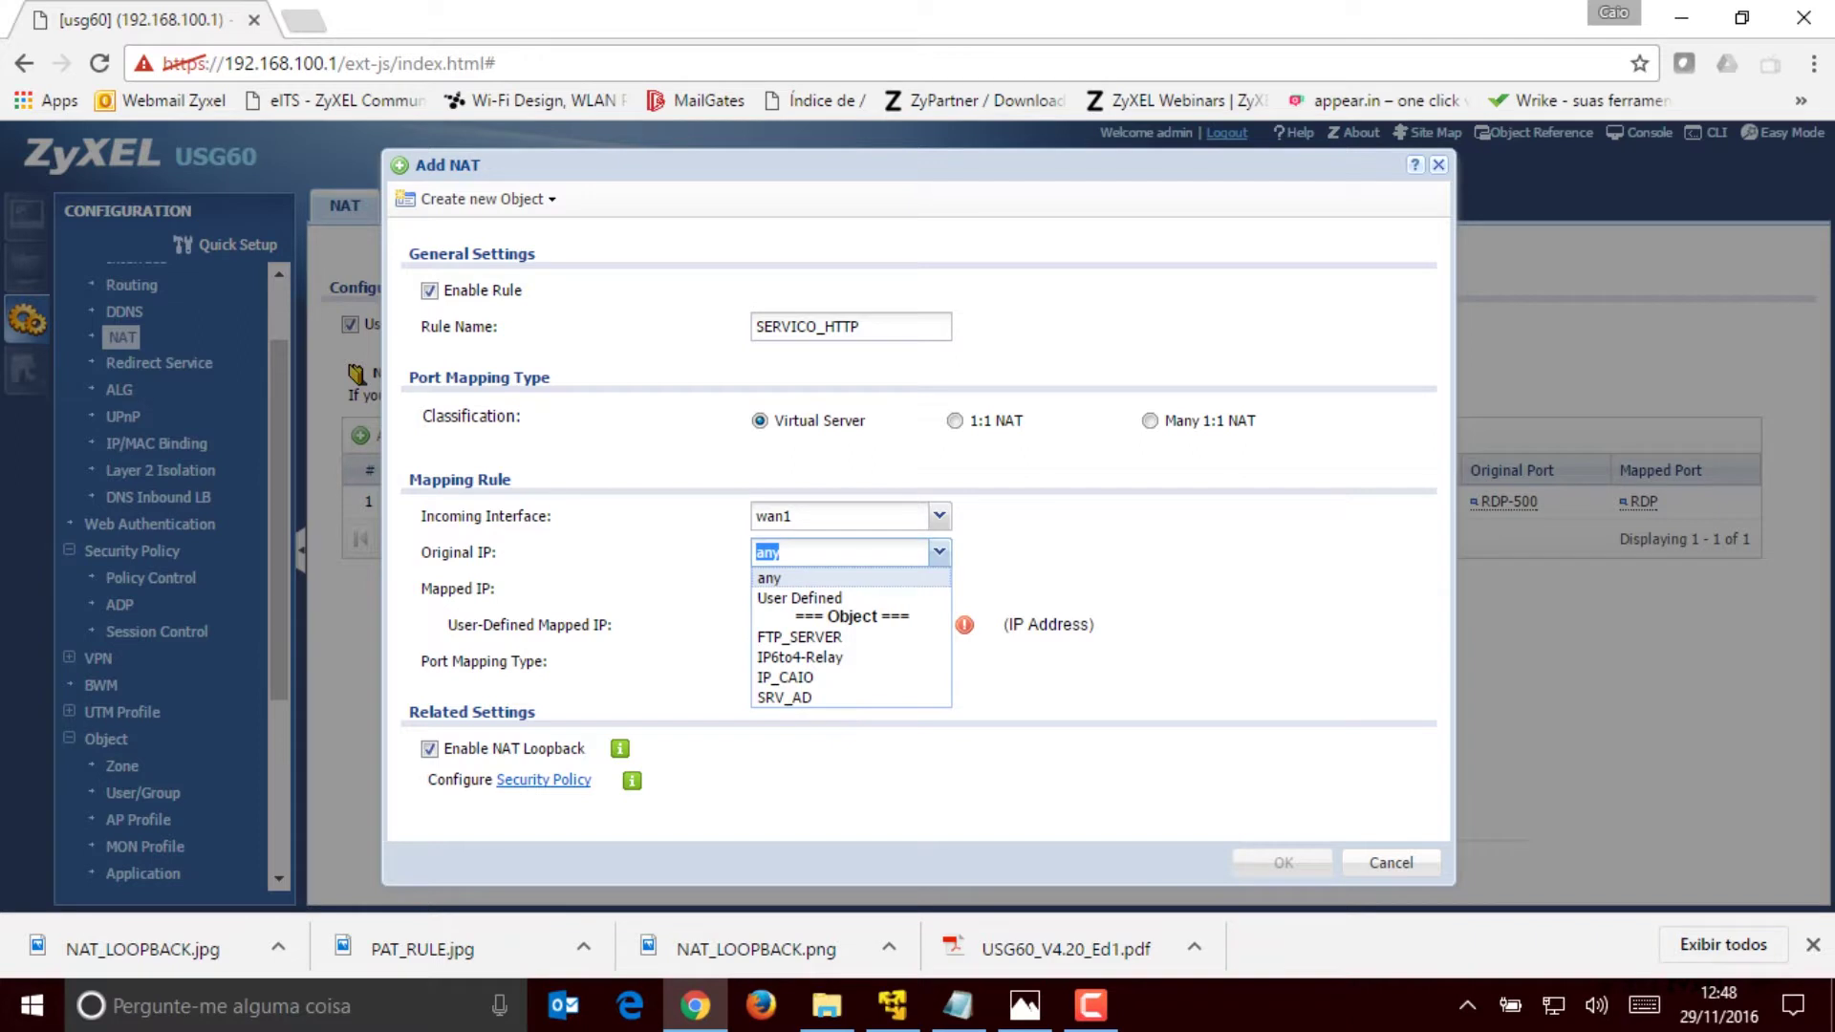
pyautogui.click(799, 597)
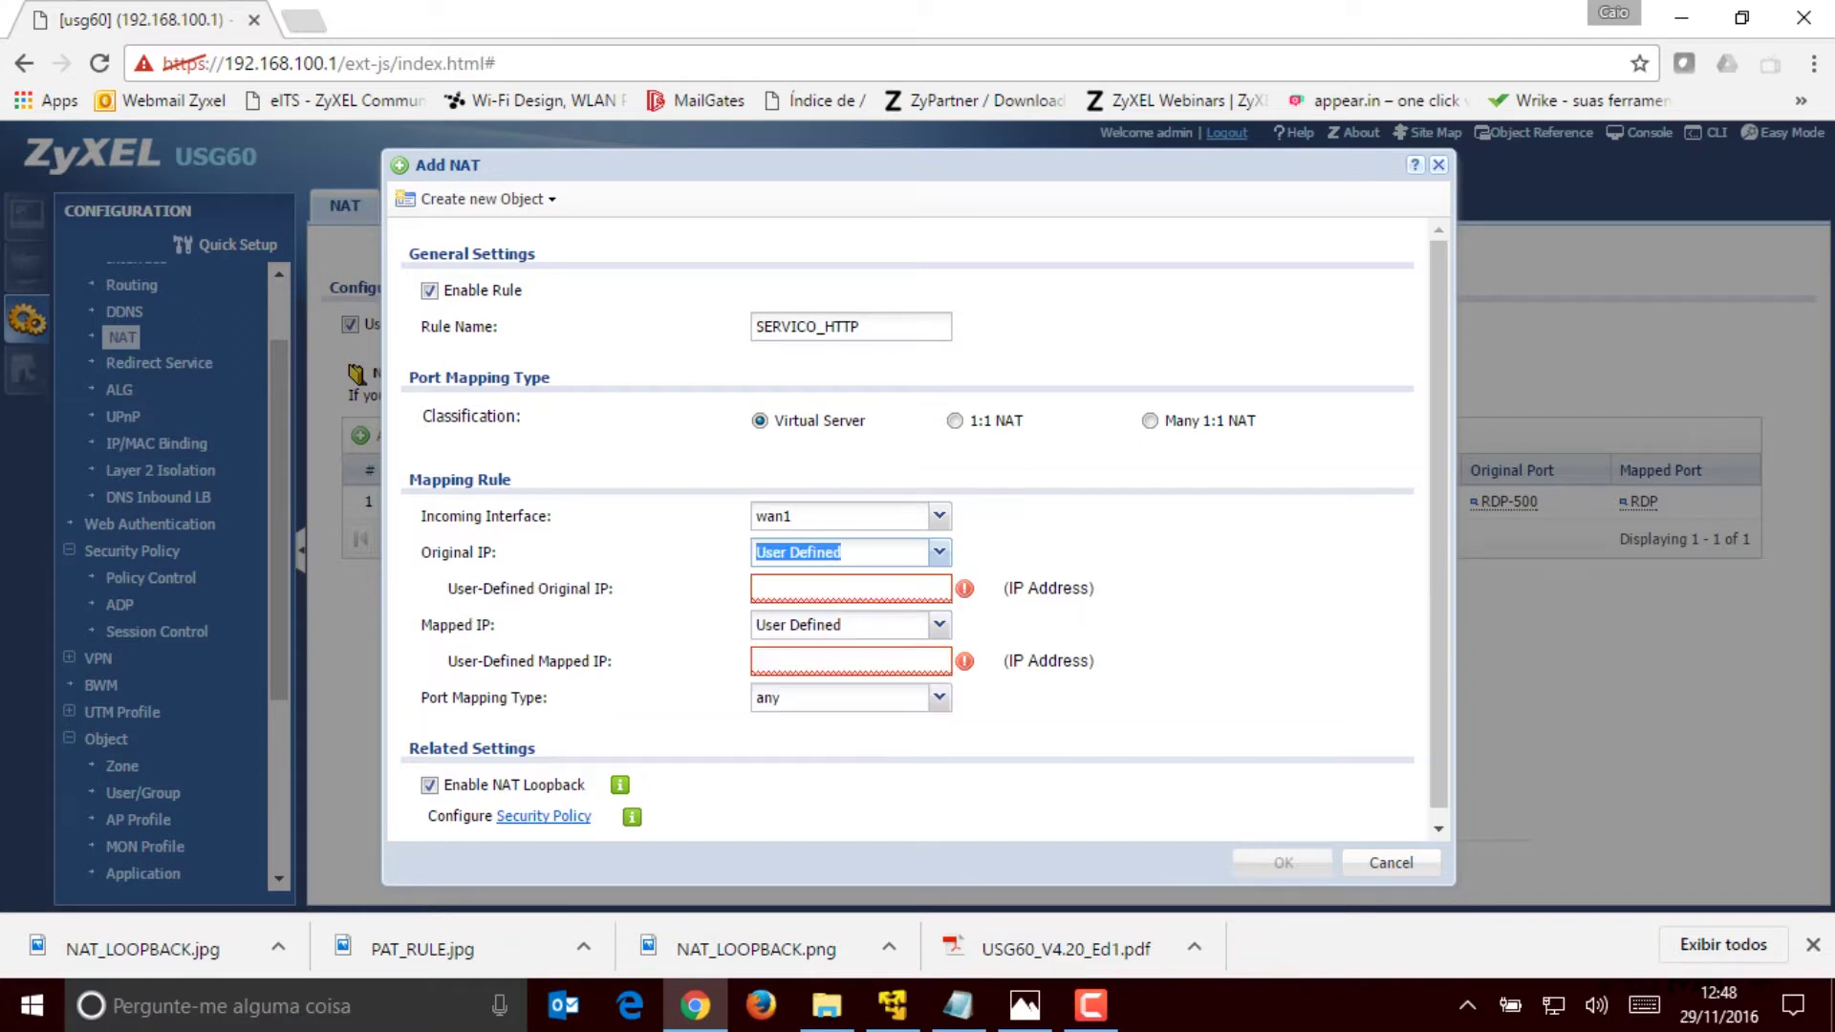
pyautogui.write('200.200.200.10')
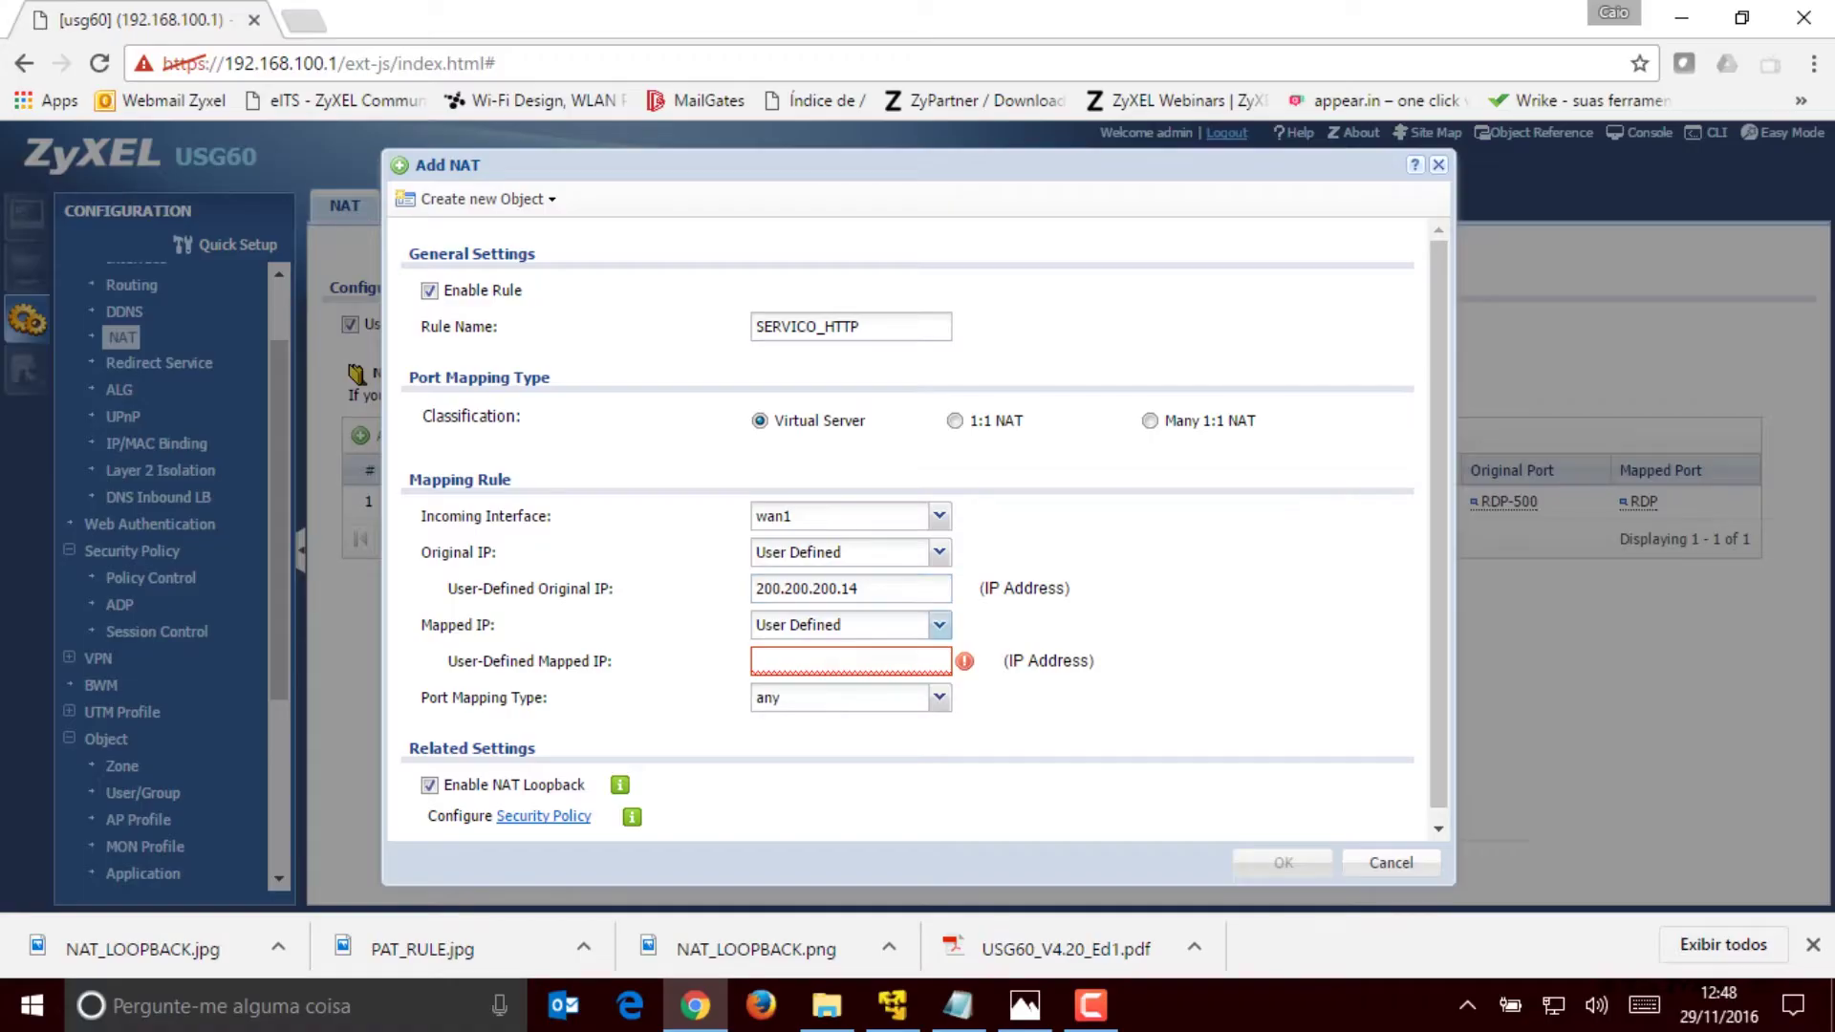
# Step: Set the SERVICO_HTTP rule's mapped IP to SRV_AD and its port mapping type to Service
pyautogui.click(939, 625)
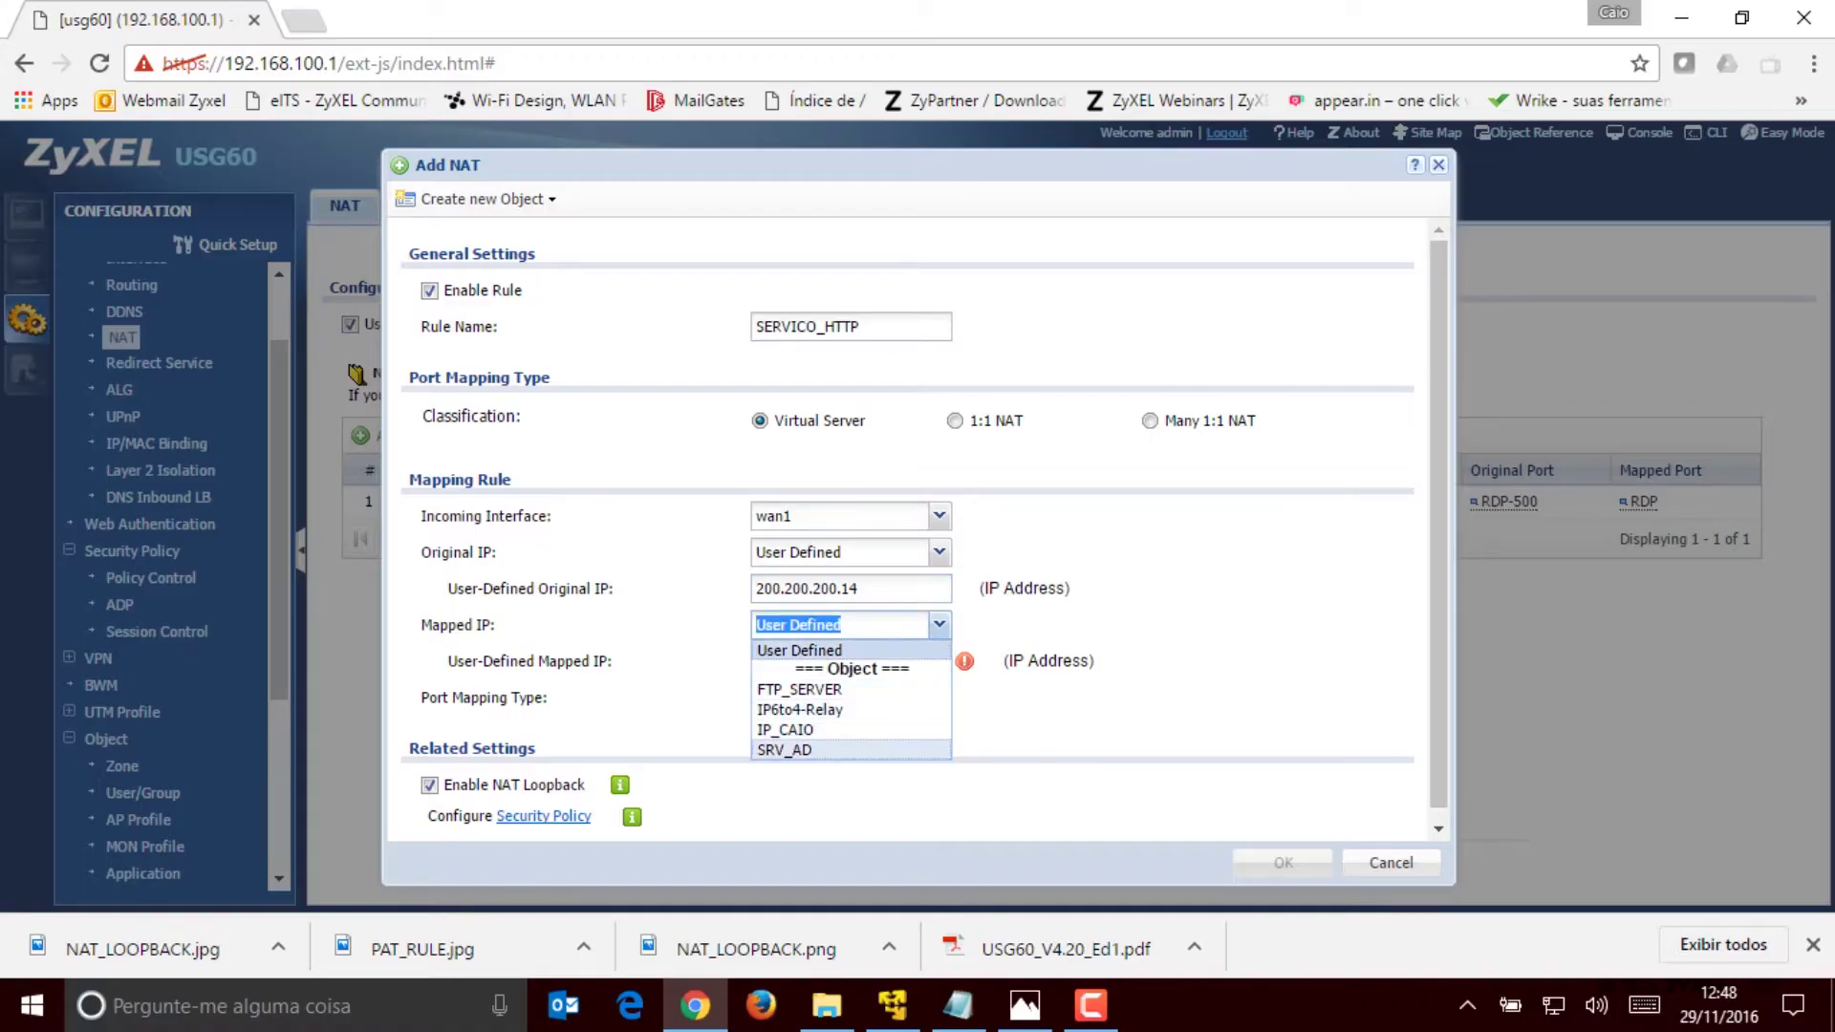
pyautogui.click(784, 750)
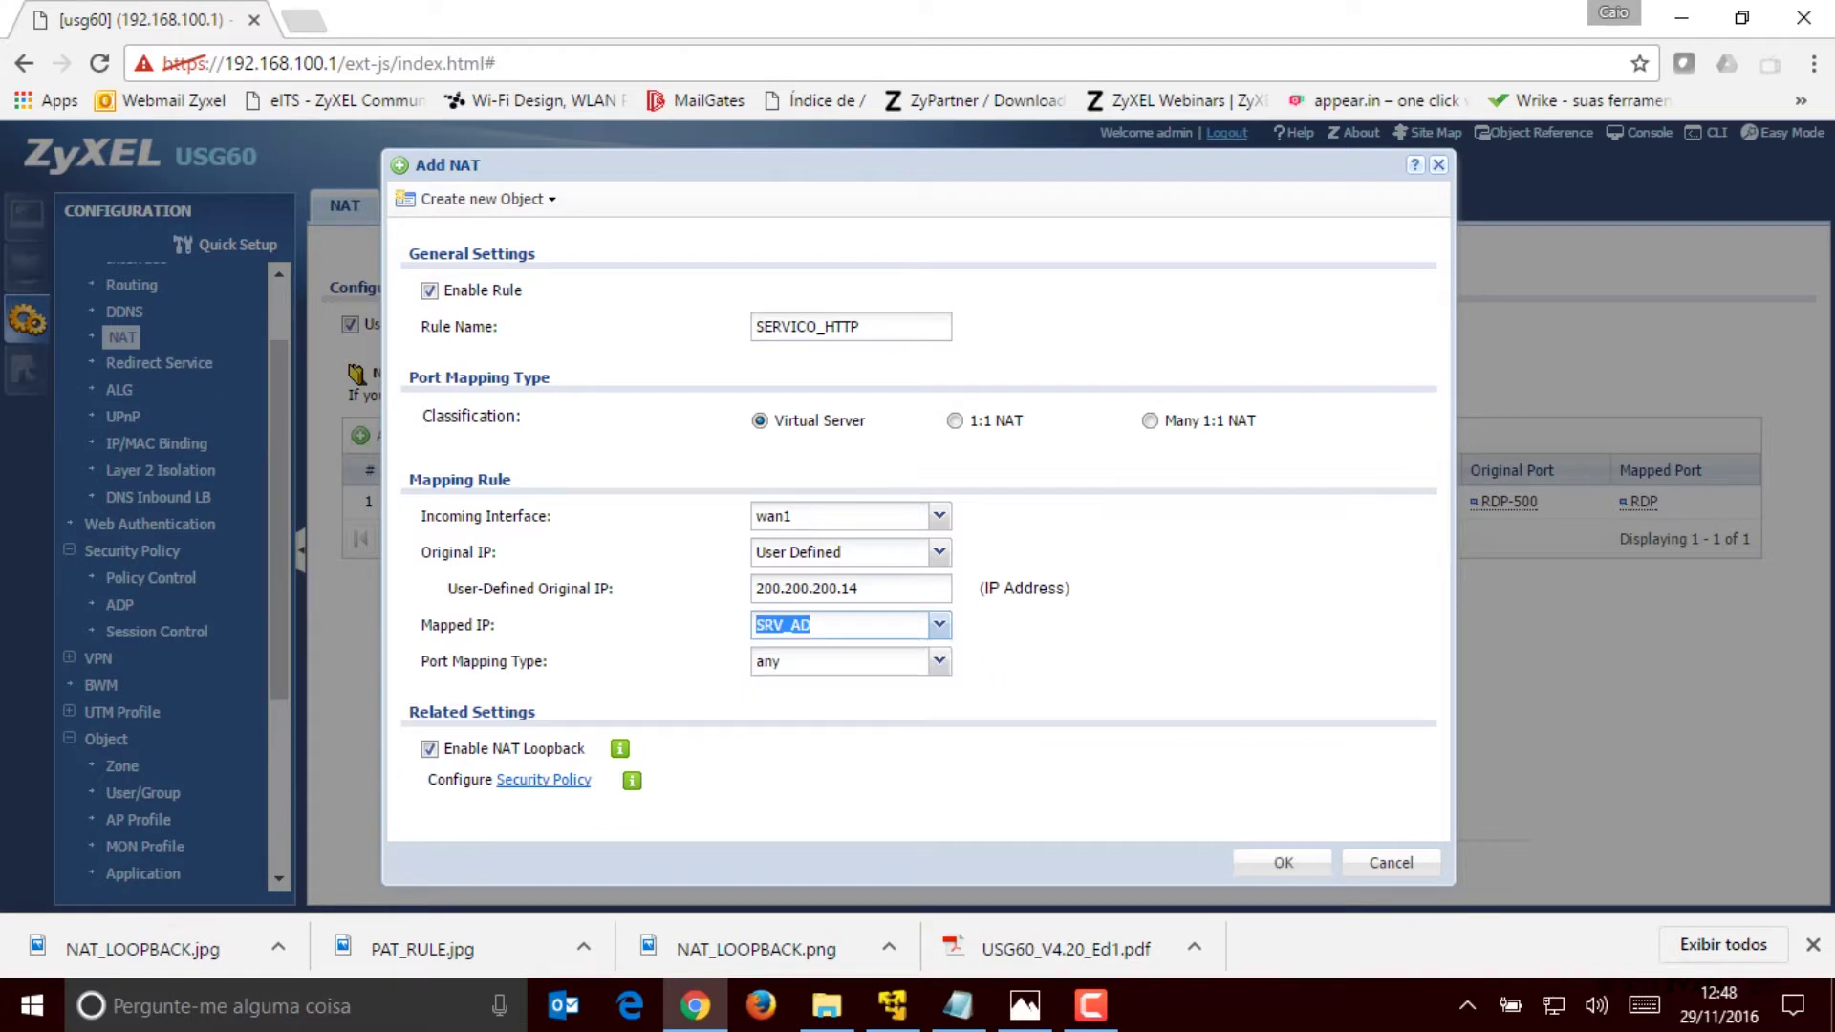
pyautogui.click(939, 661)
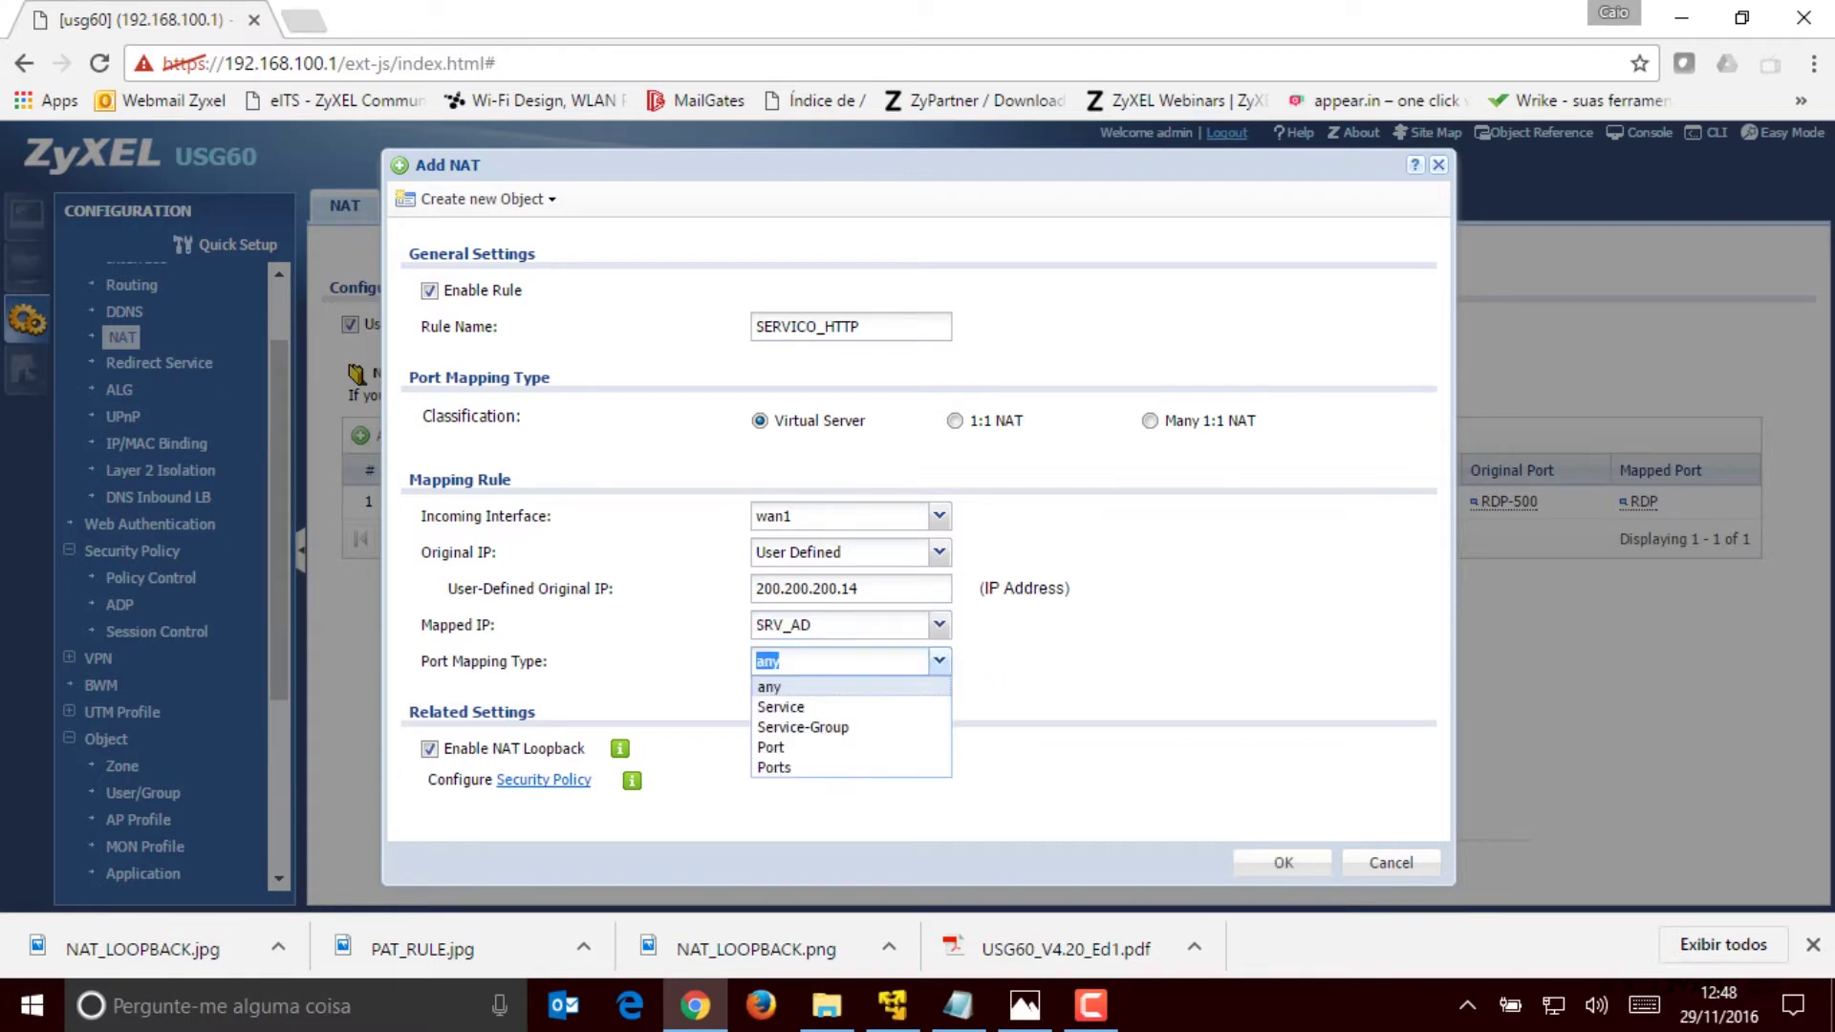
pyautogui.click(781, 708)
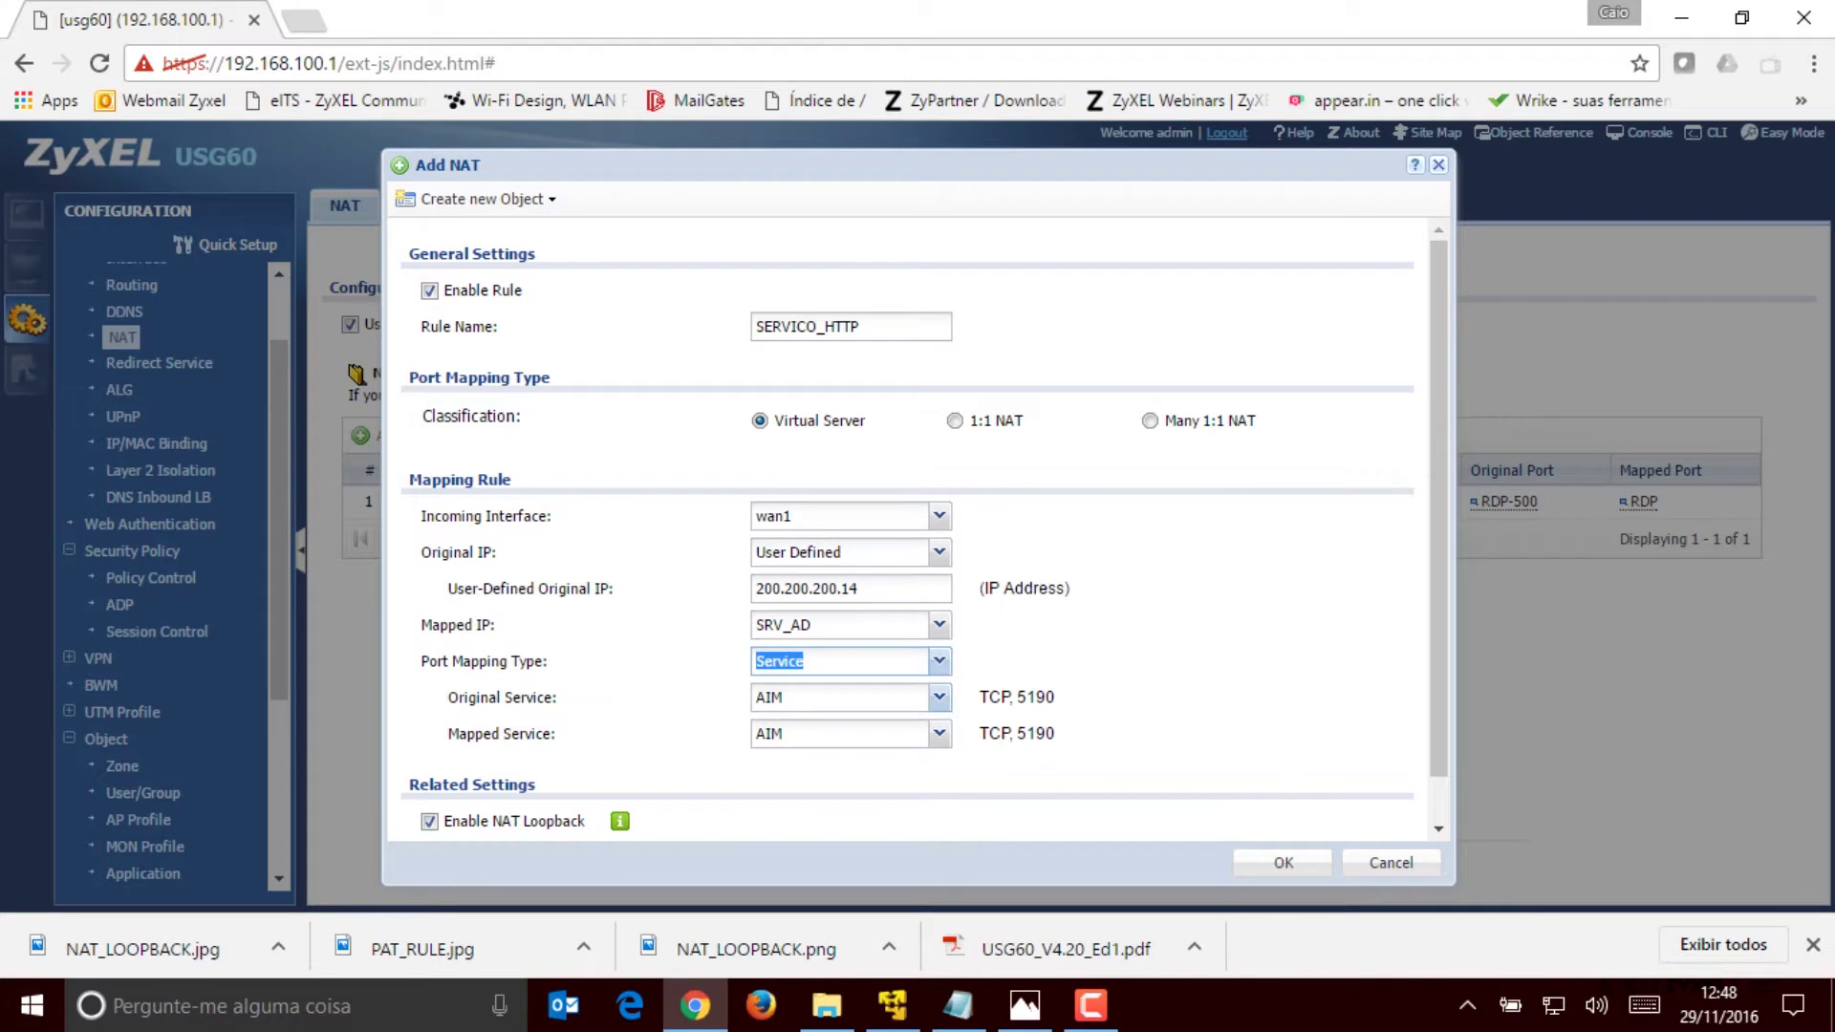
# Step: Set the SERVICO_HTTP rule's original service to RDP-500 and its mapped service to RDP
pyautogui.click(939, 697)
pyautogui.scroll(-15, 841, 405)
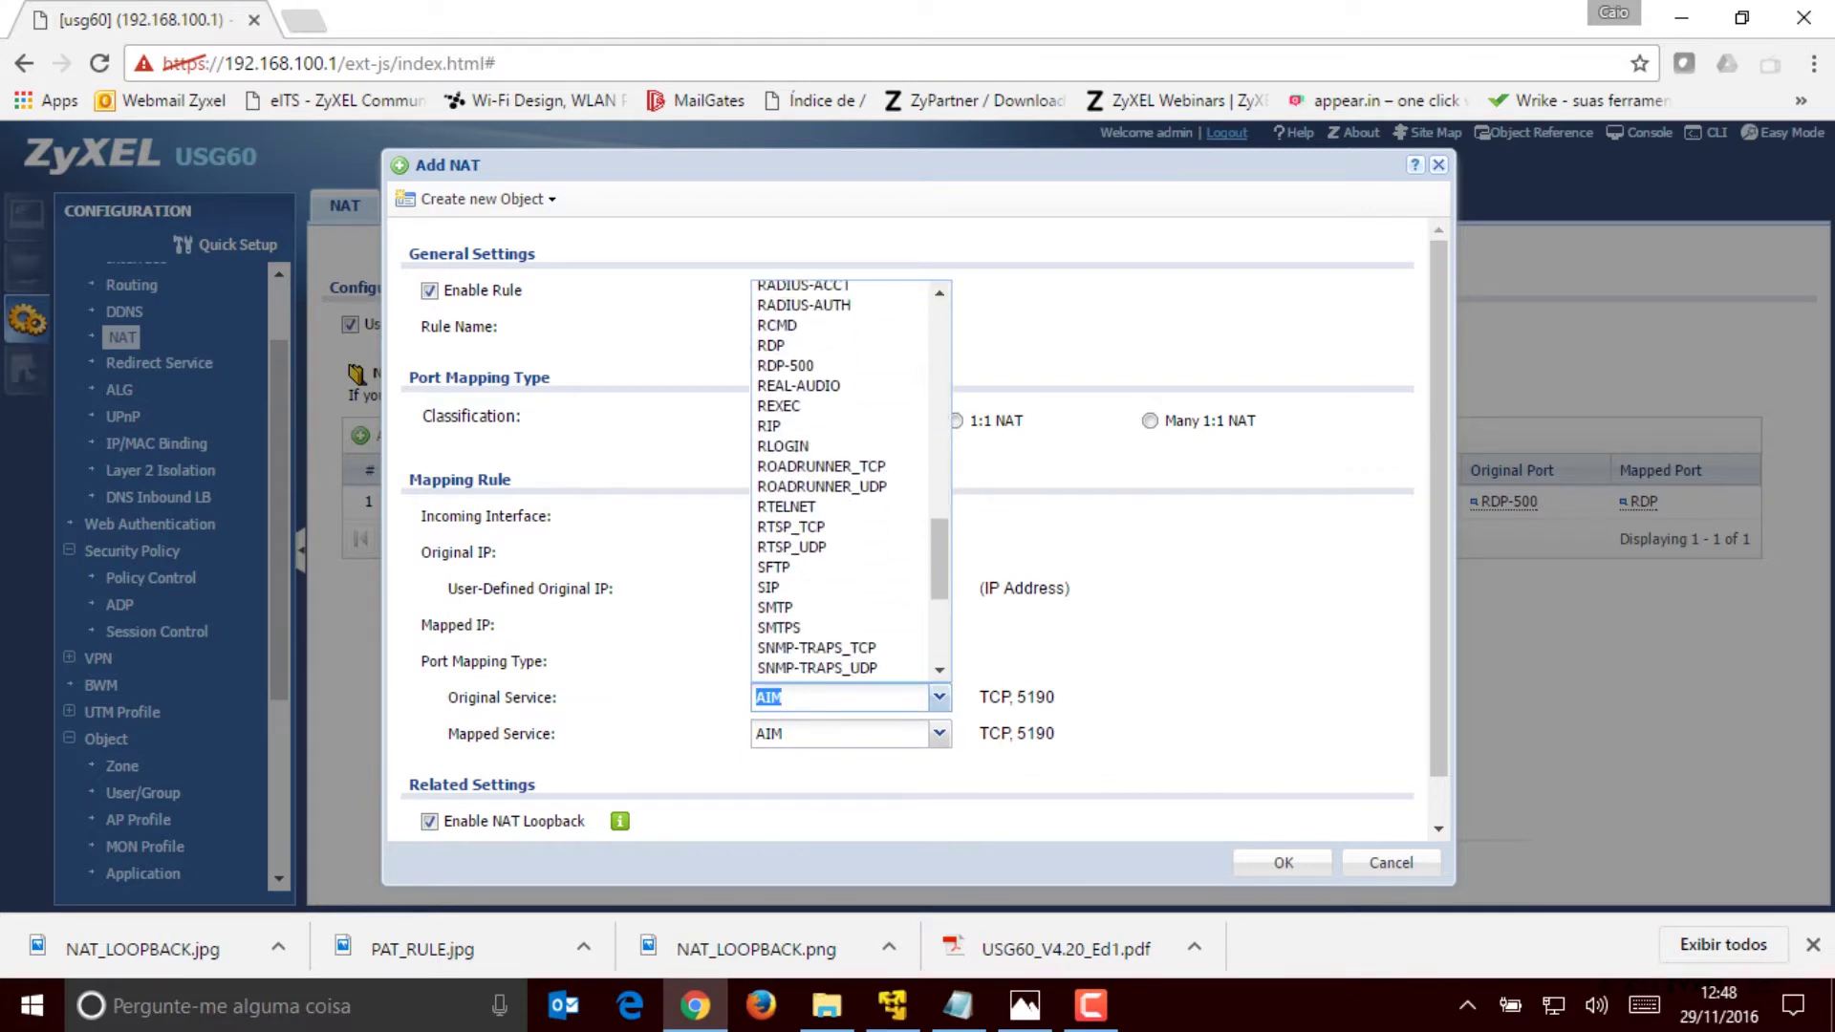
pyautogui.click(784, 345)
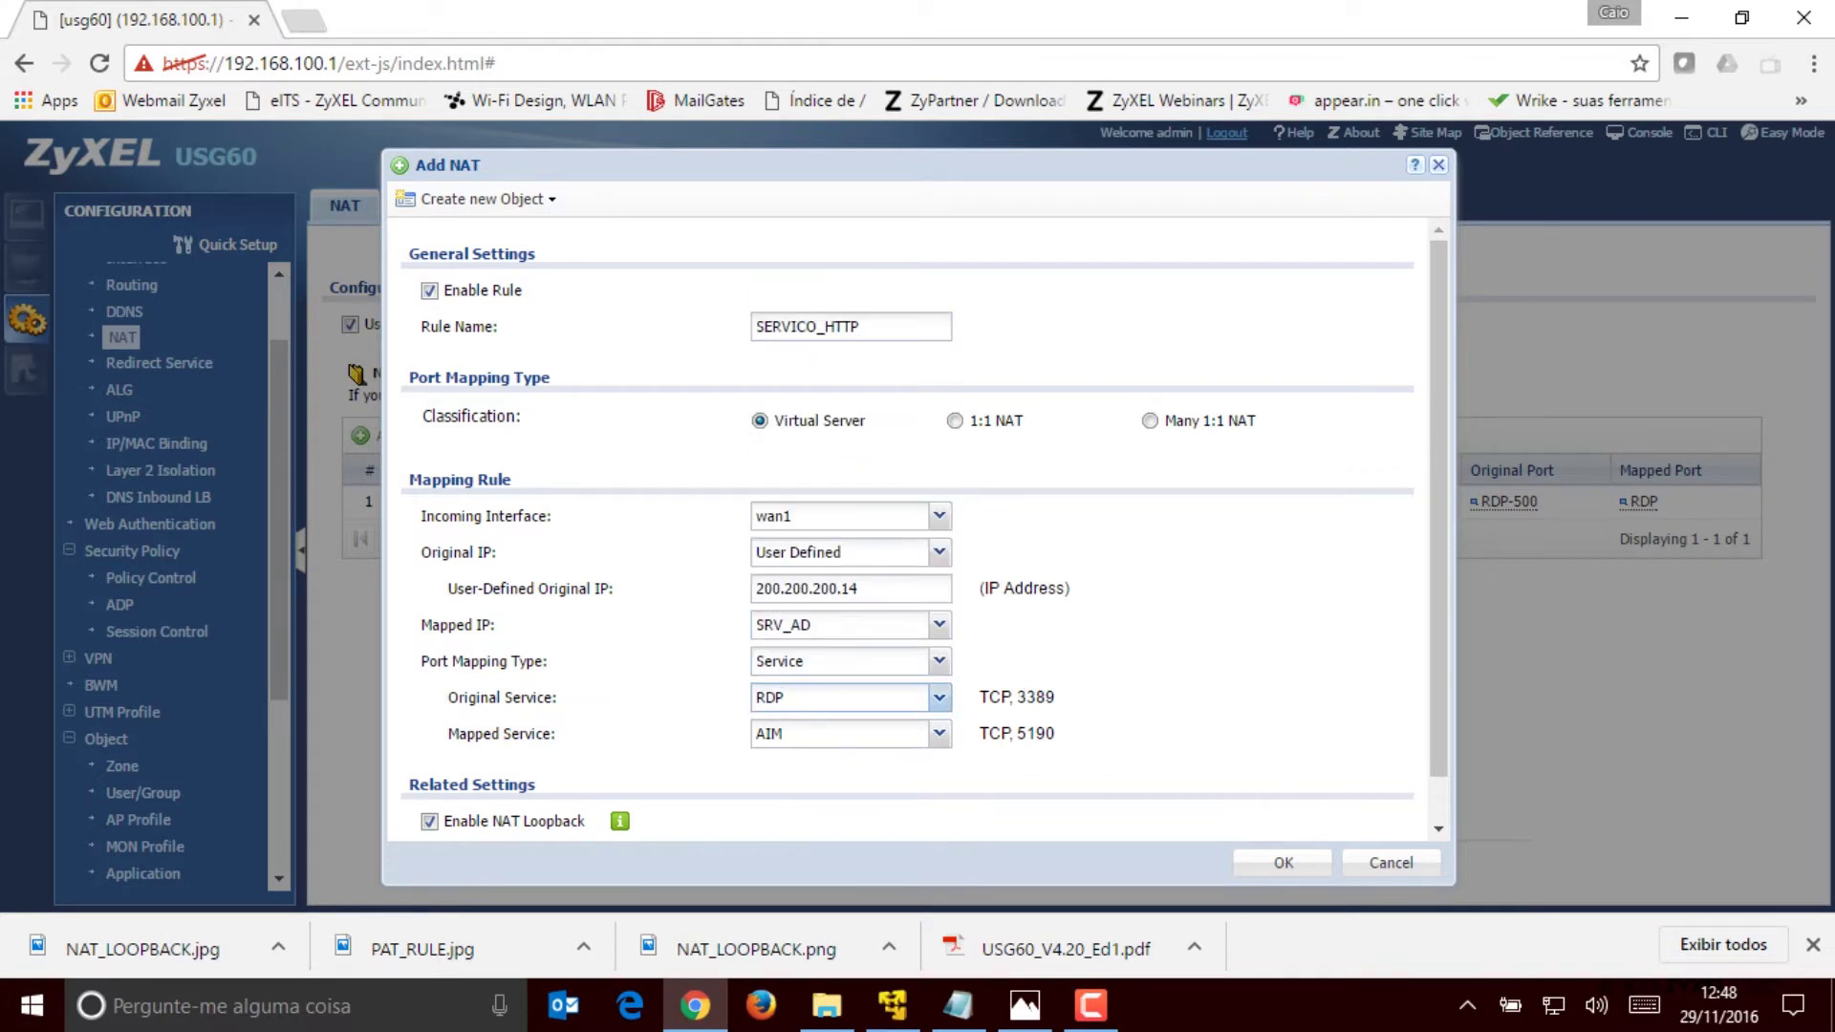
pyautogui.click(940, 697)
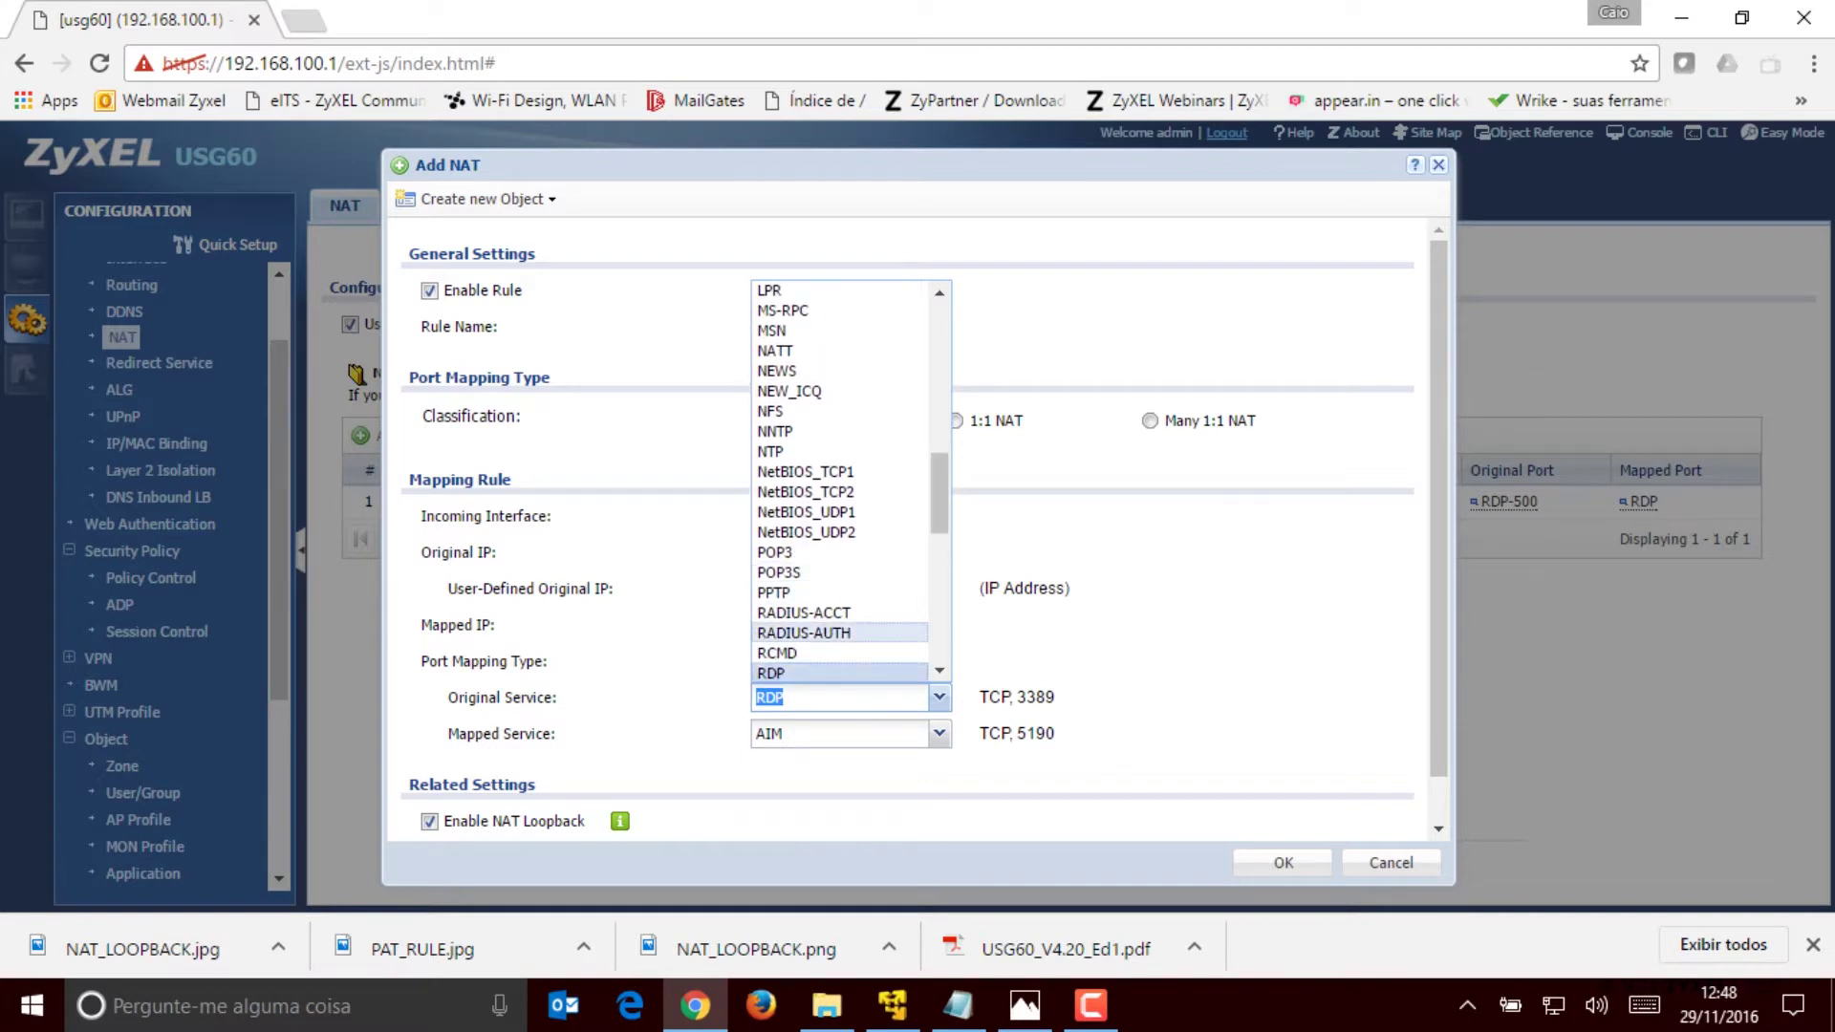
pyautogui.scroll(-1, 841, 574)
pyautogui.click(794, 561)
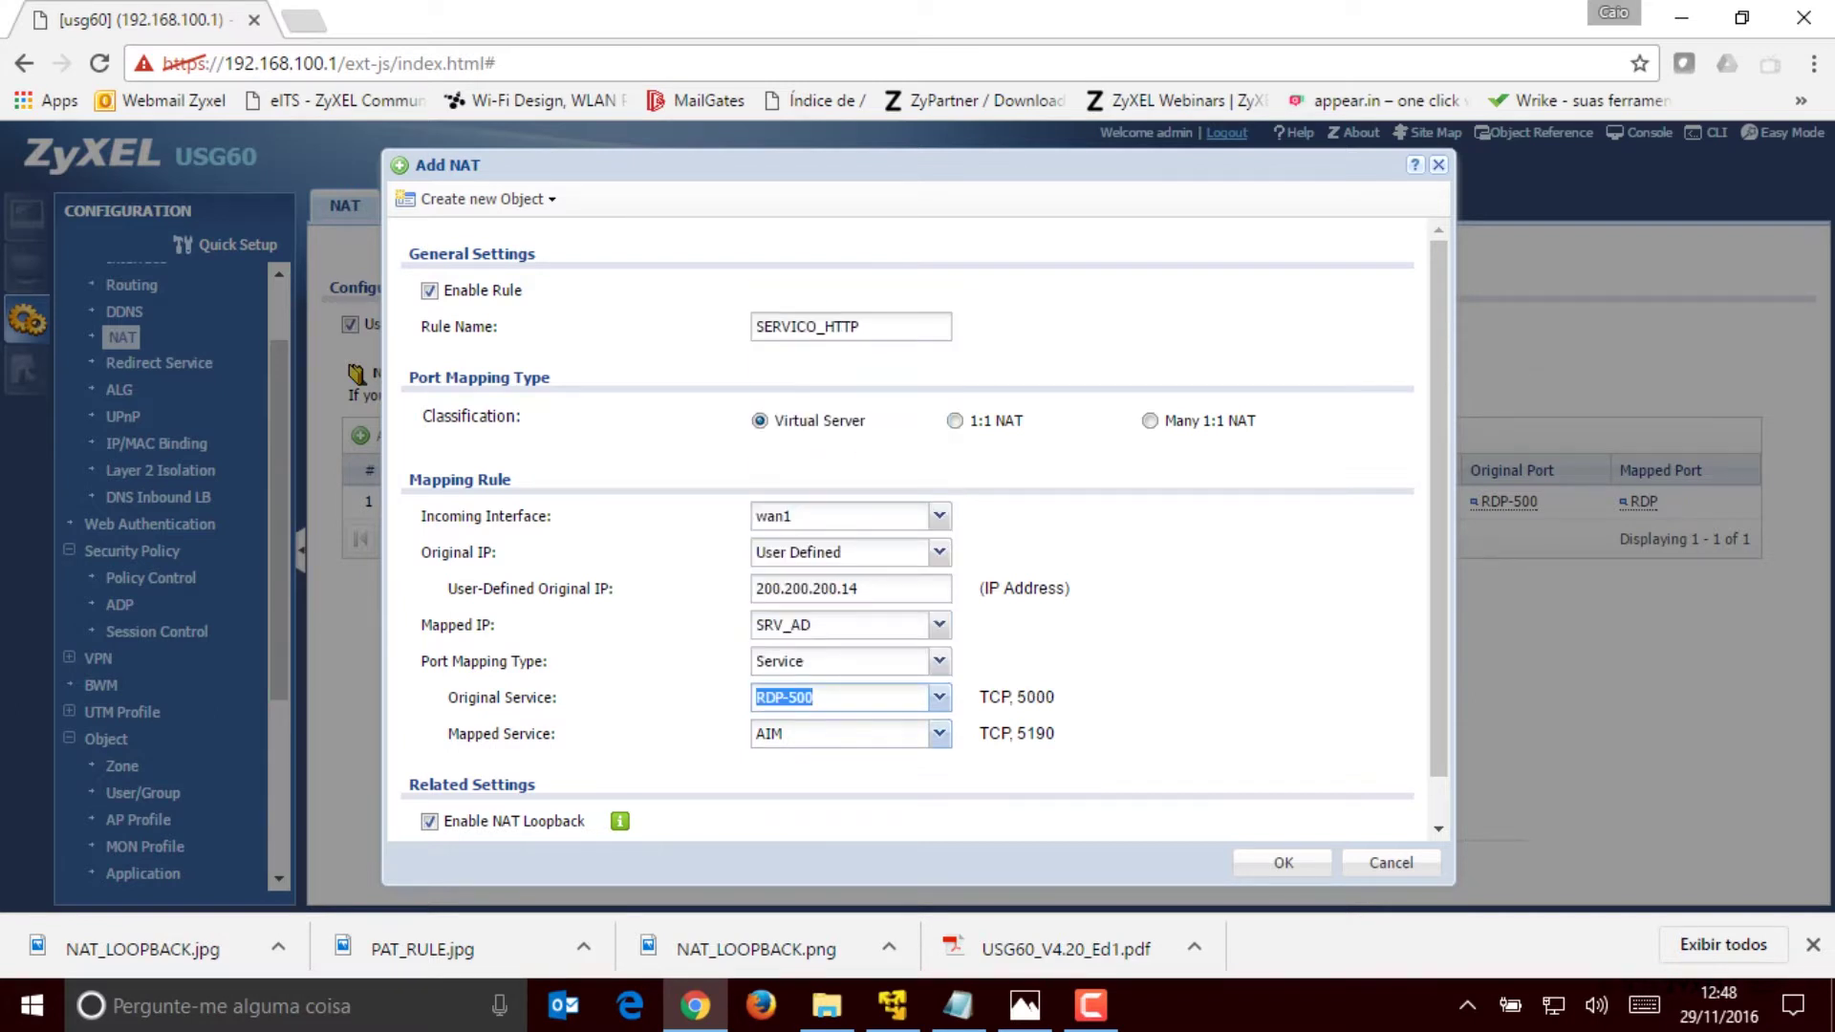
pyautogui.click(939, 734)
pyautogui.scroll(-10, 841, 577)
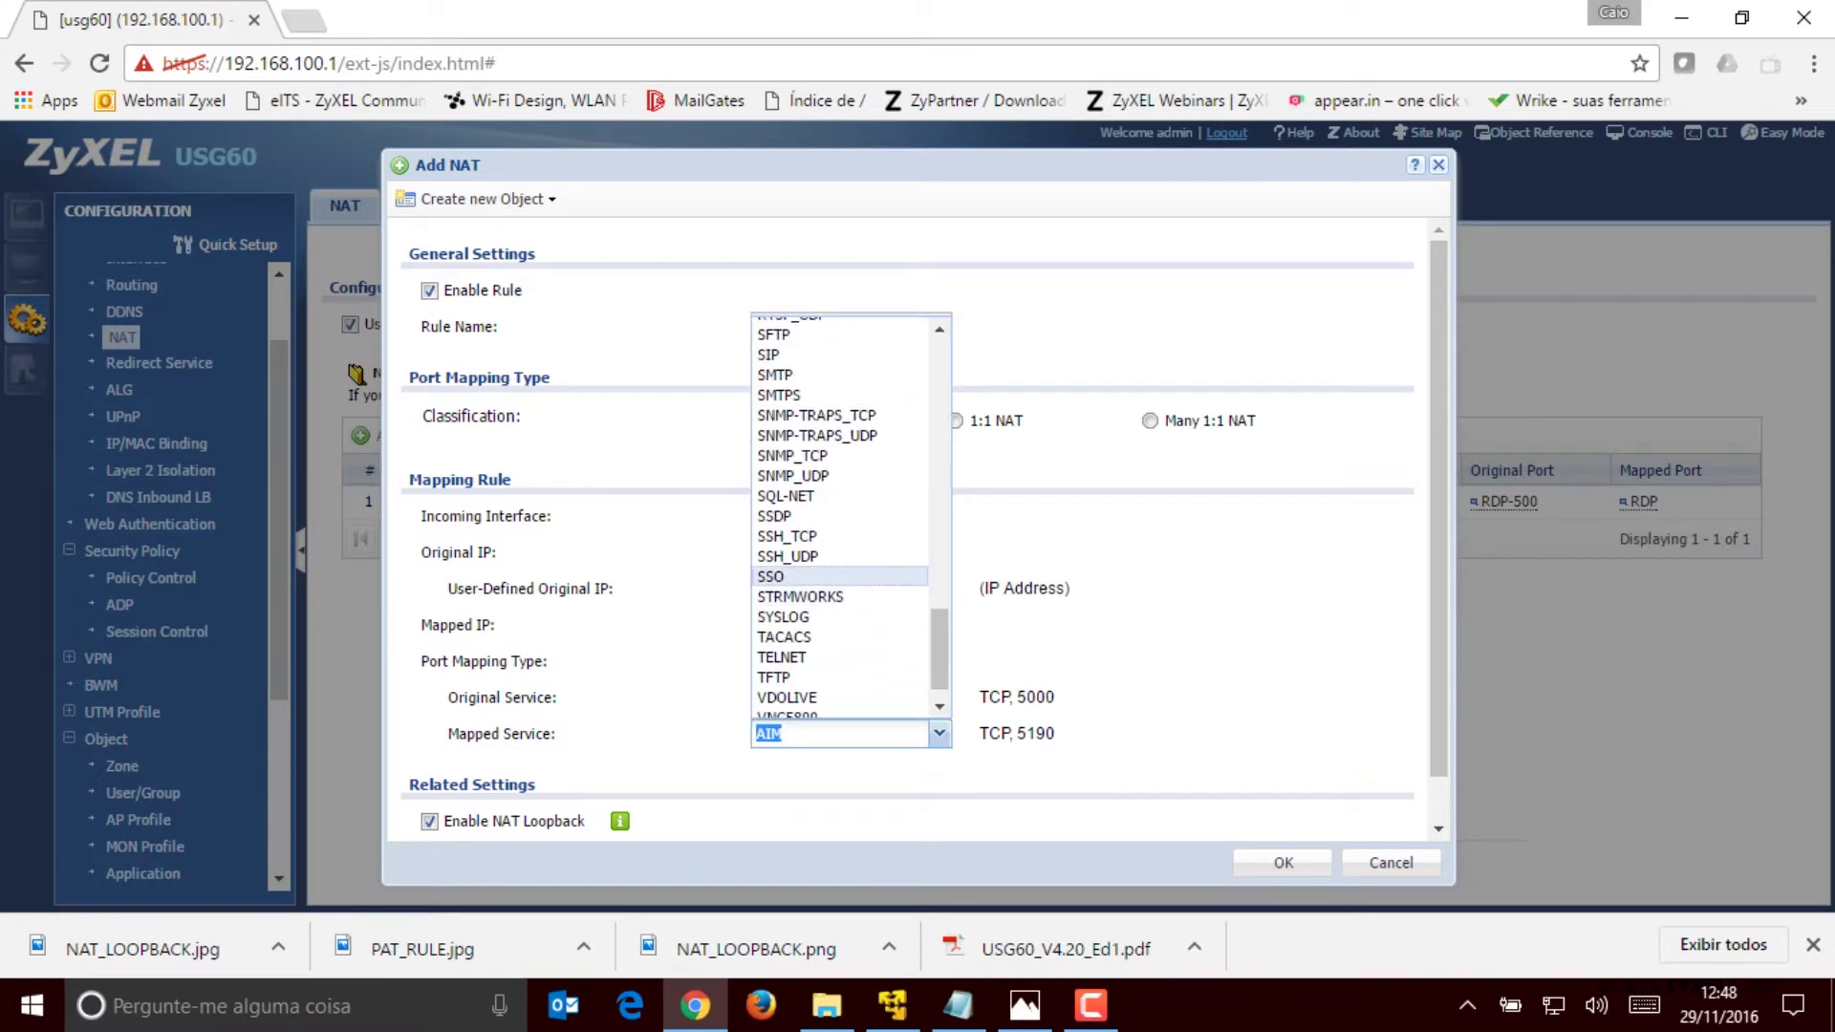
pyautogui.scroll(5, 793, 576)
pyautogui.click(793, 381)
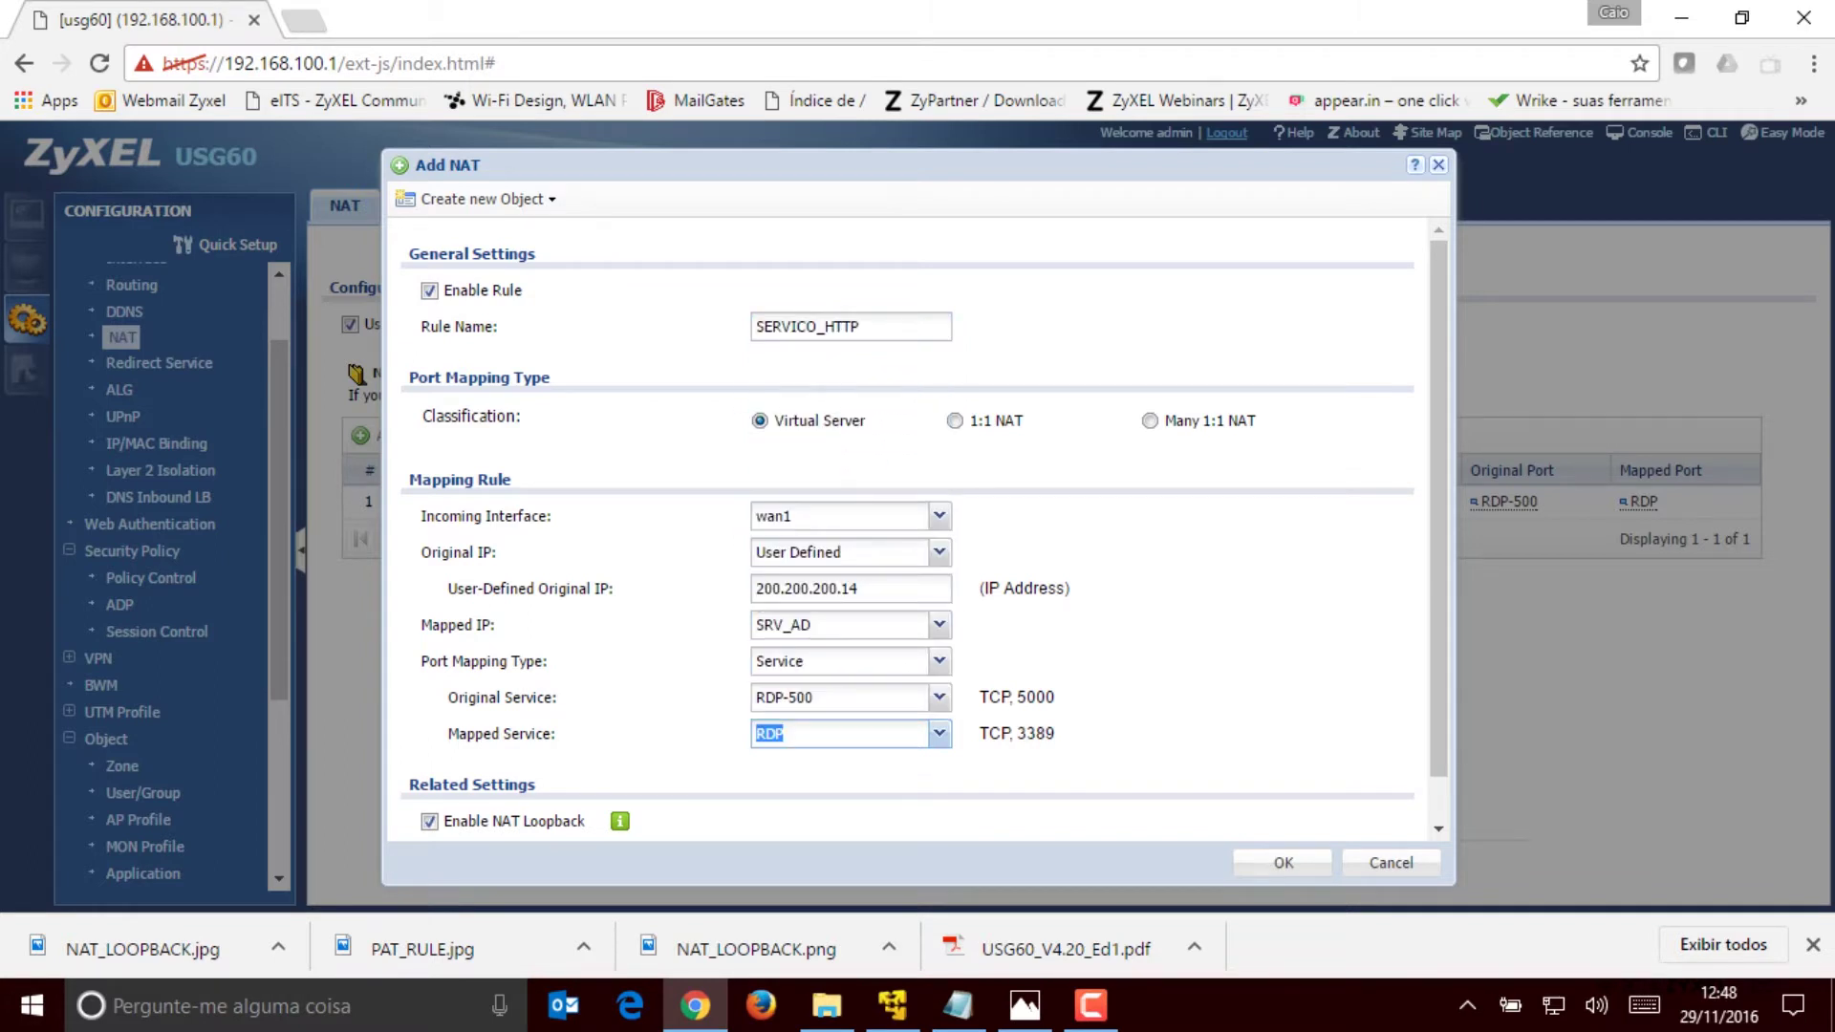
# Step: Discard the SERVICO_HTTP NAT rule without saving it
pyautogui.moveTo(861, 589); pyautogui.dragTo(751, 589)
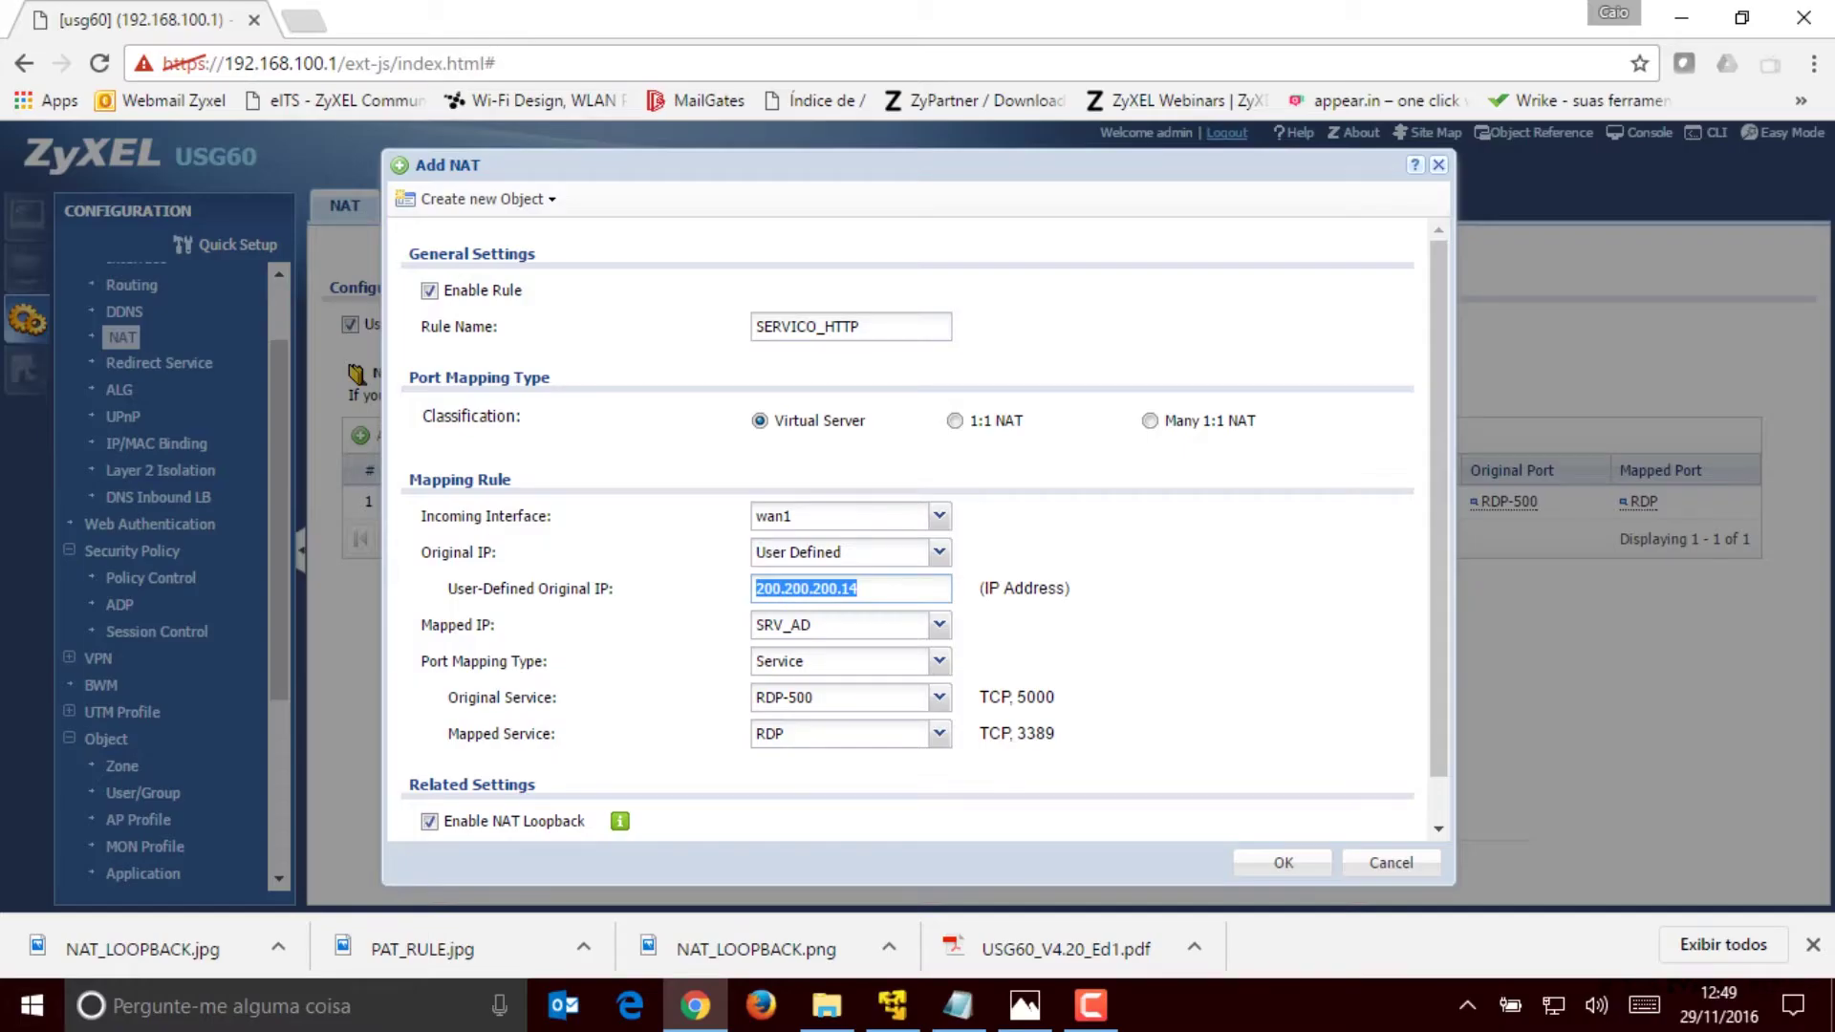
pyautogui.scroll(-1, 917, 526)
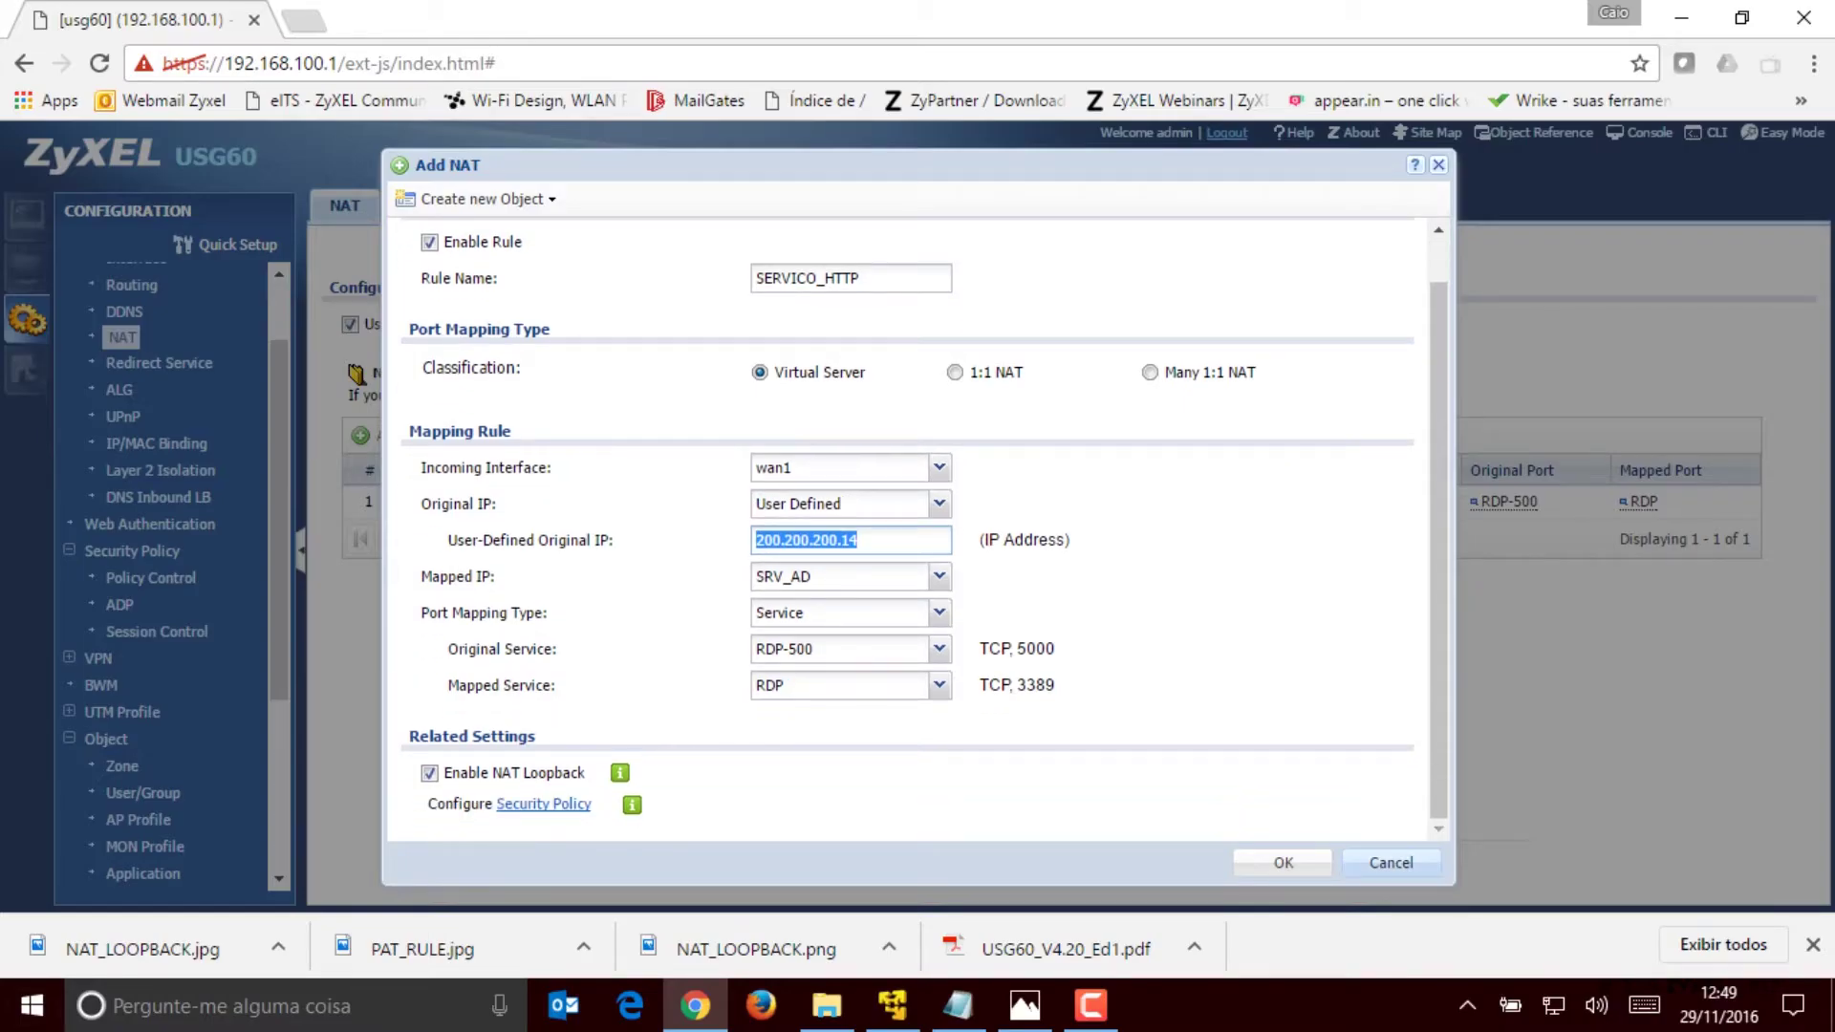
pyautogui.click(1391, 862)
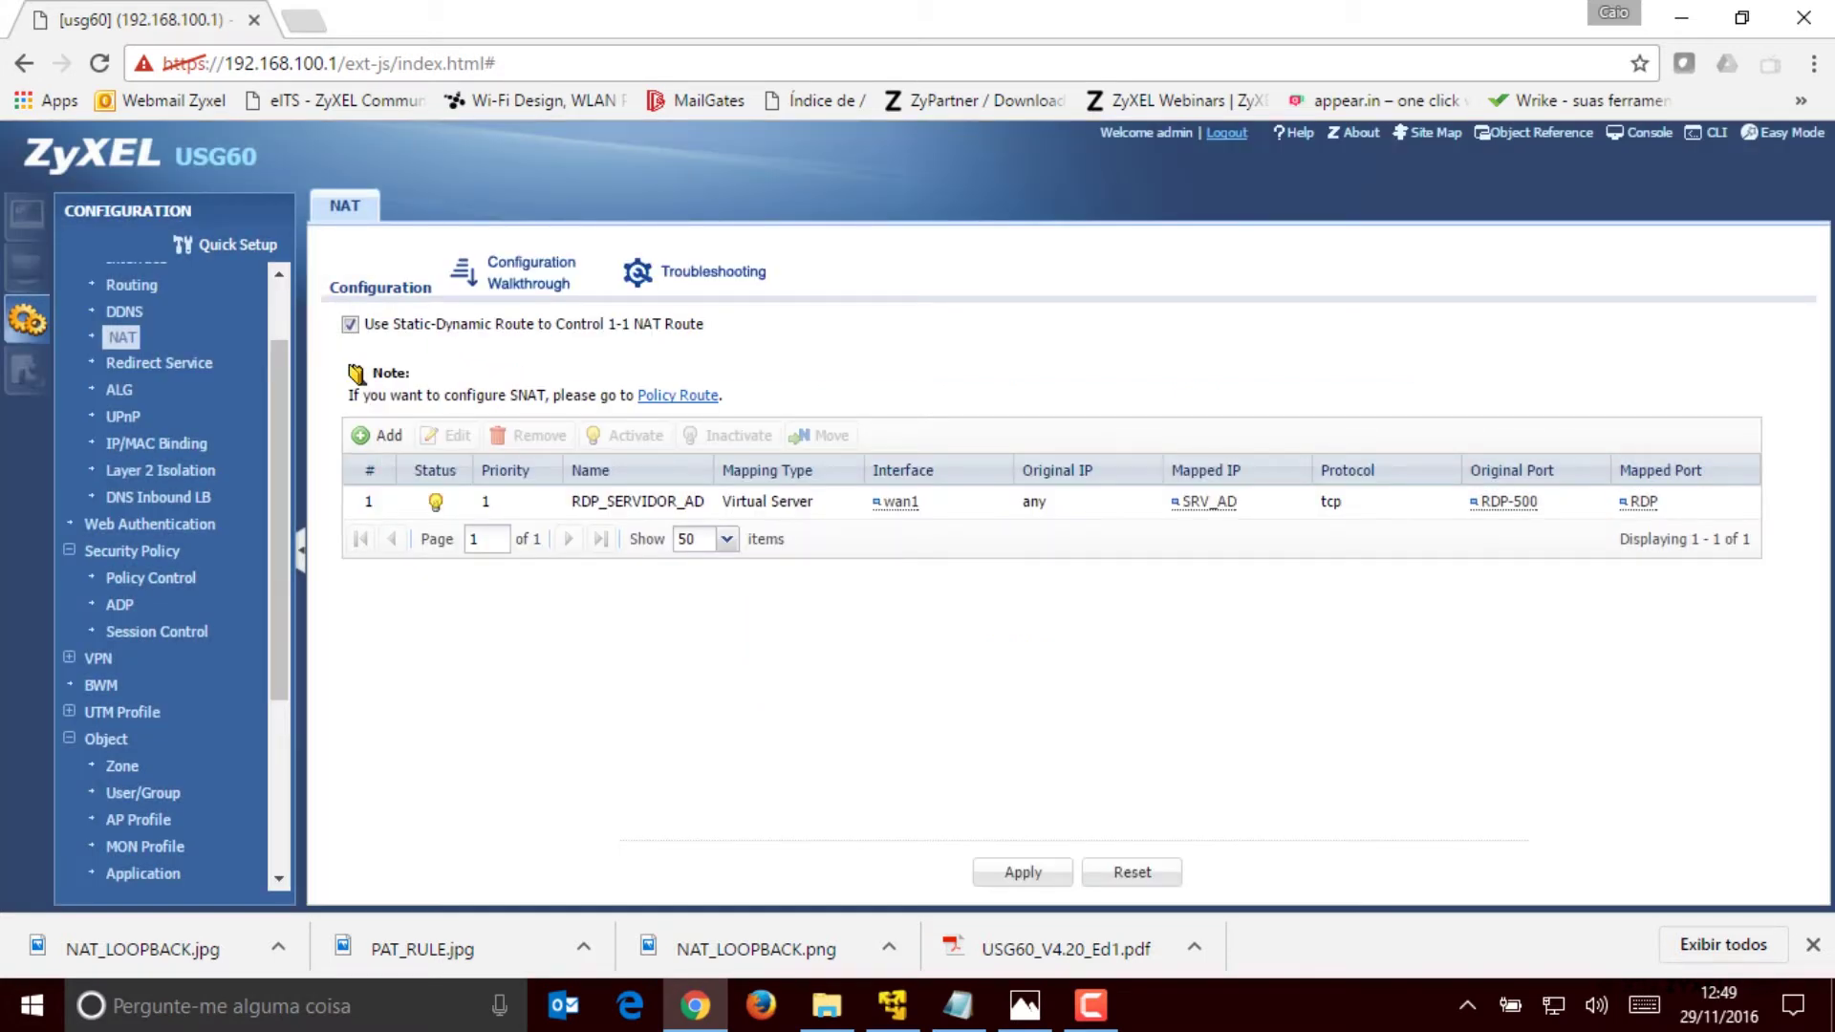
# Step: Start a new IPv4 security policy in Policy Control and name it RDP_AD
pyautogui.click(637, 502)
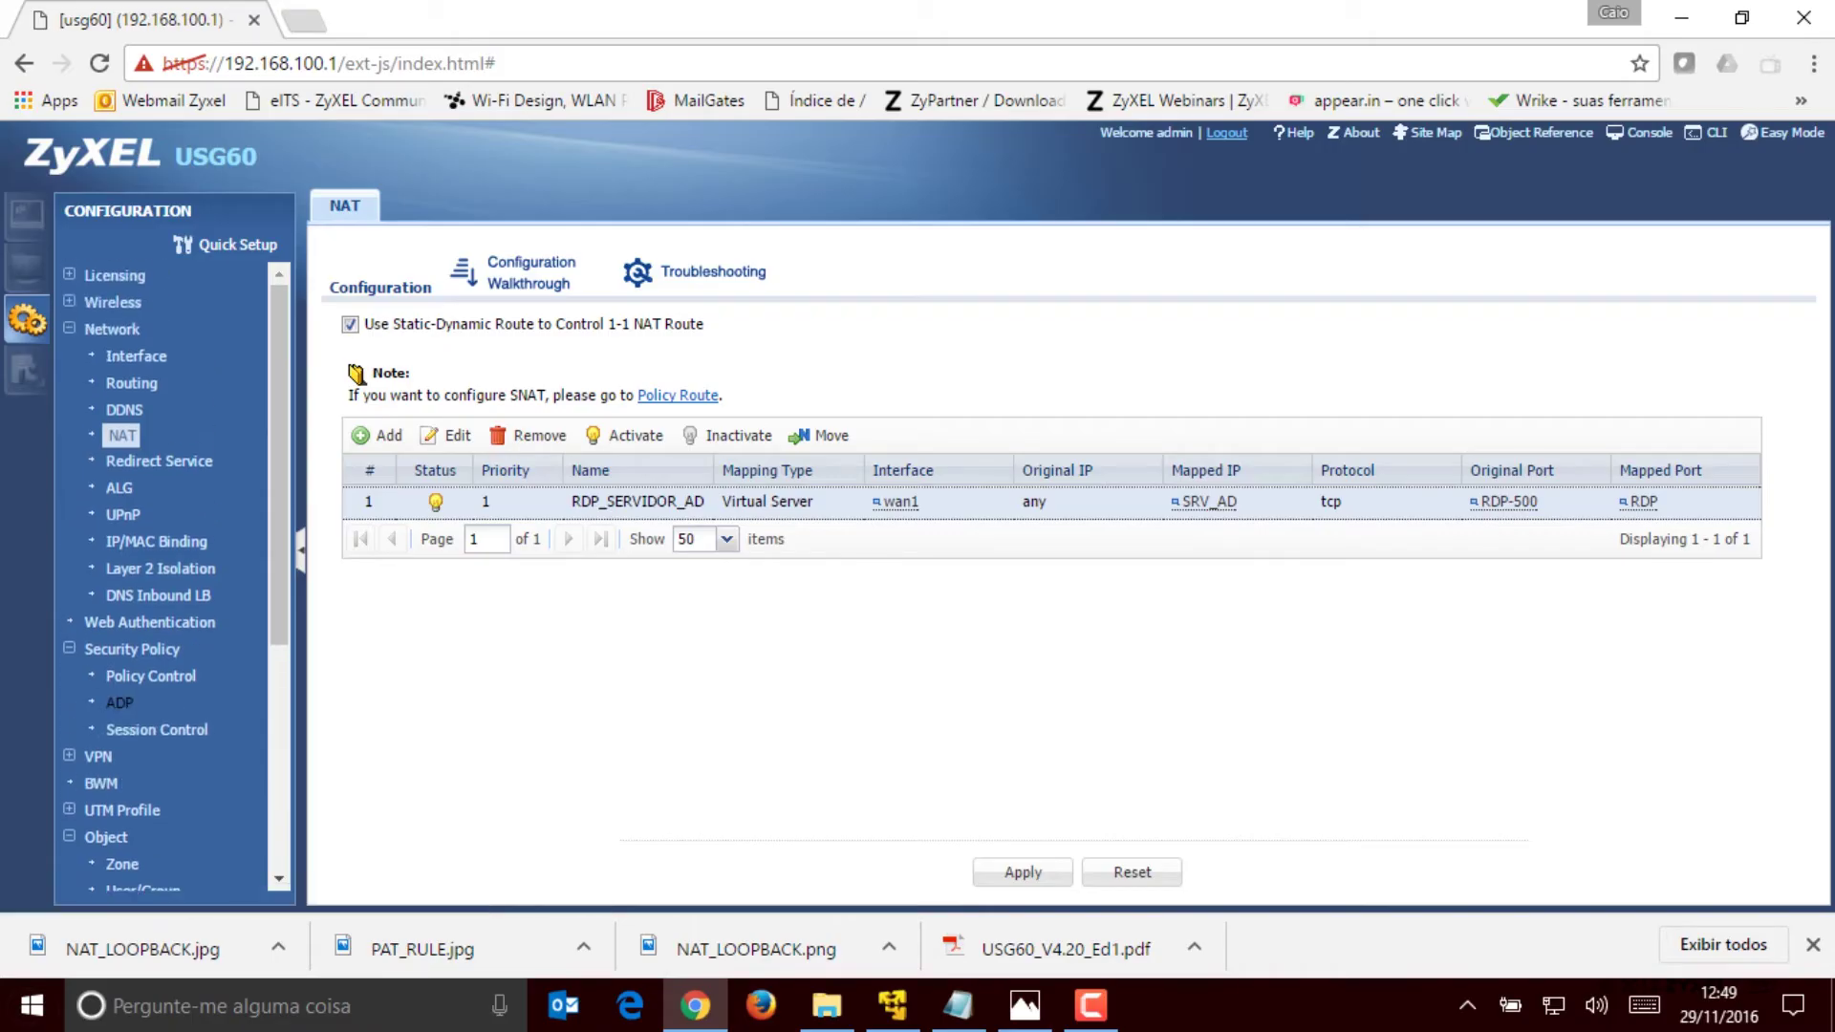
pyautogui.scroll(-5, 119, 703)
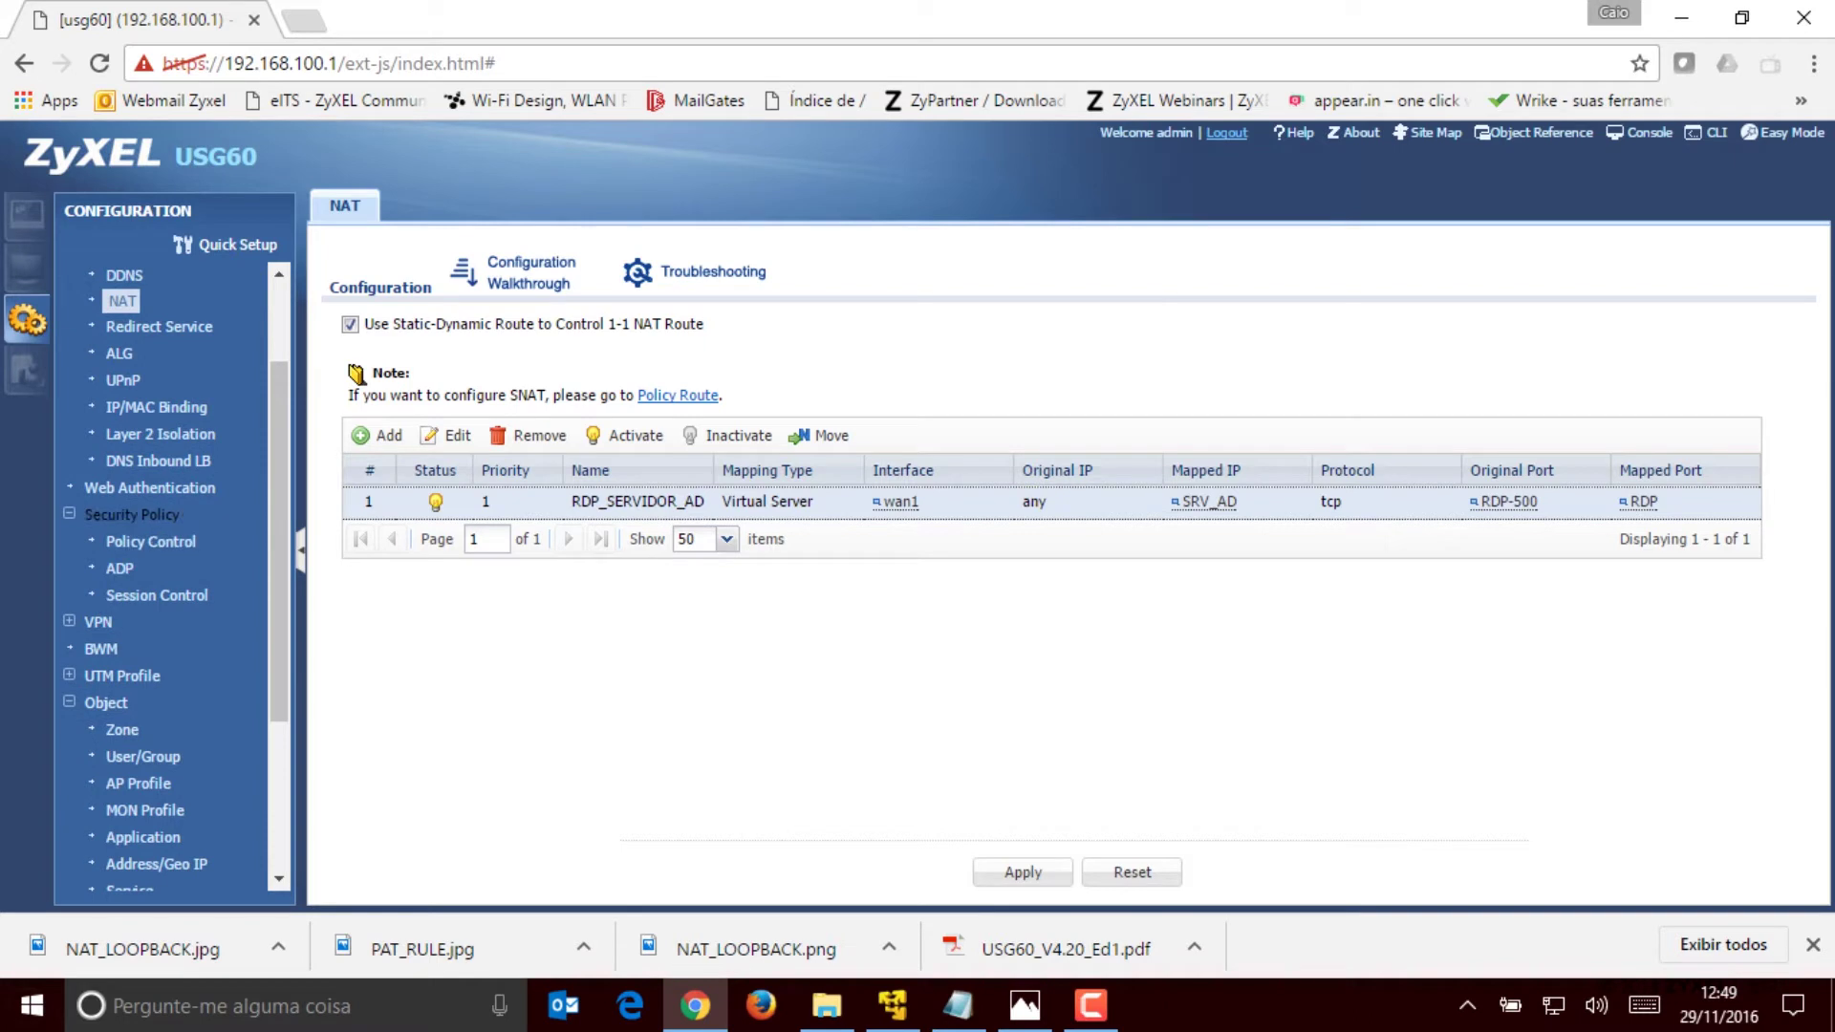
pyautogui.click(151, 541)
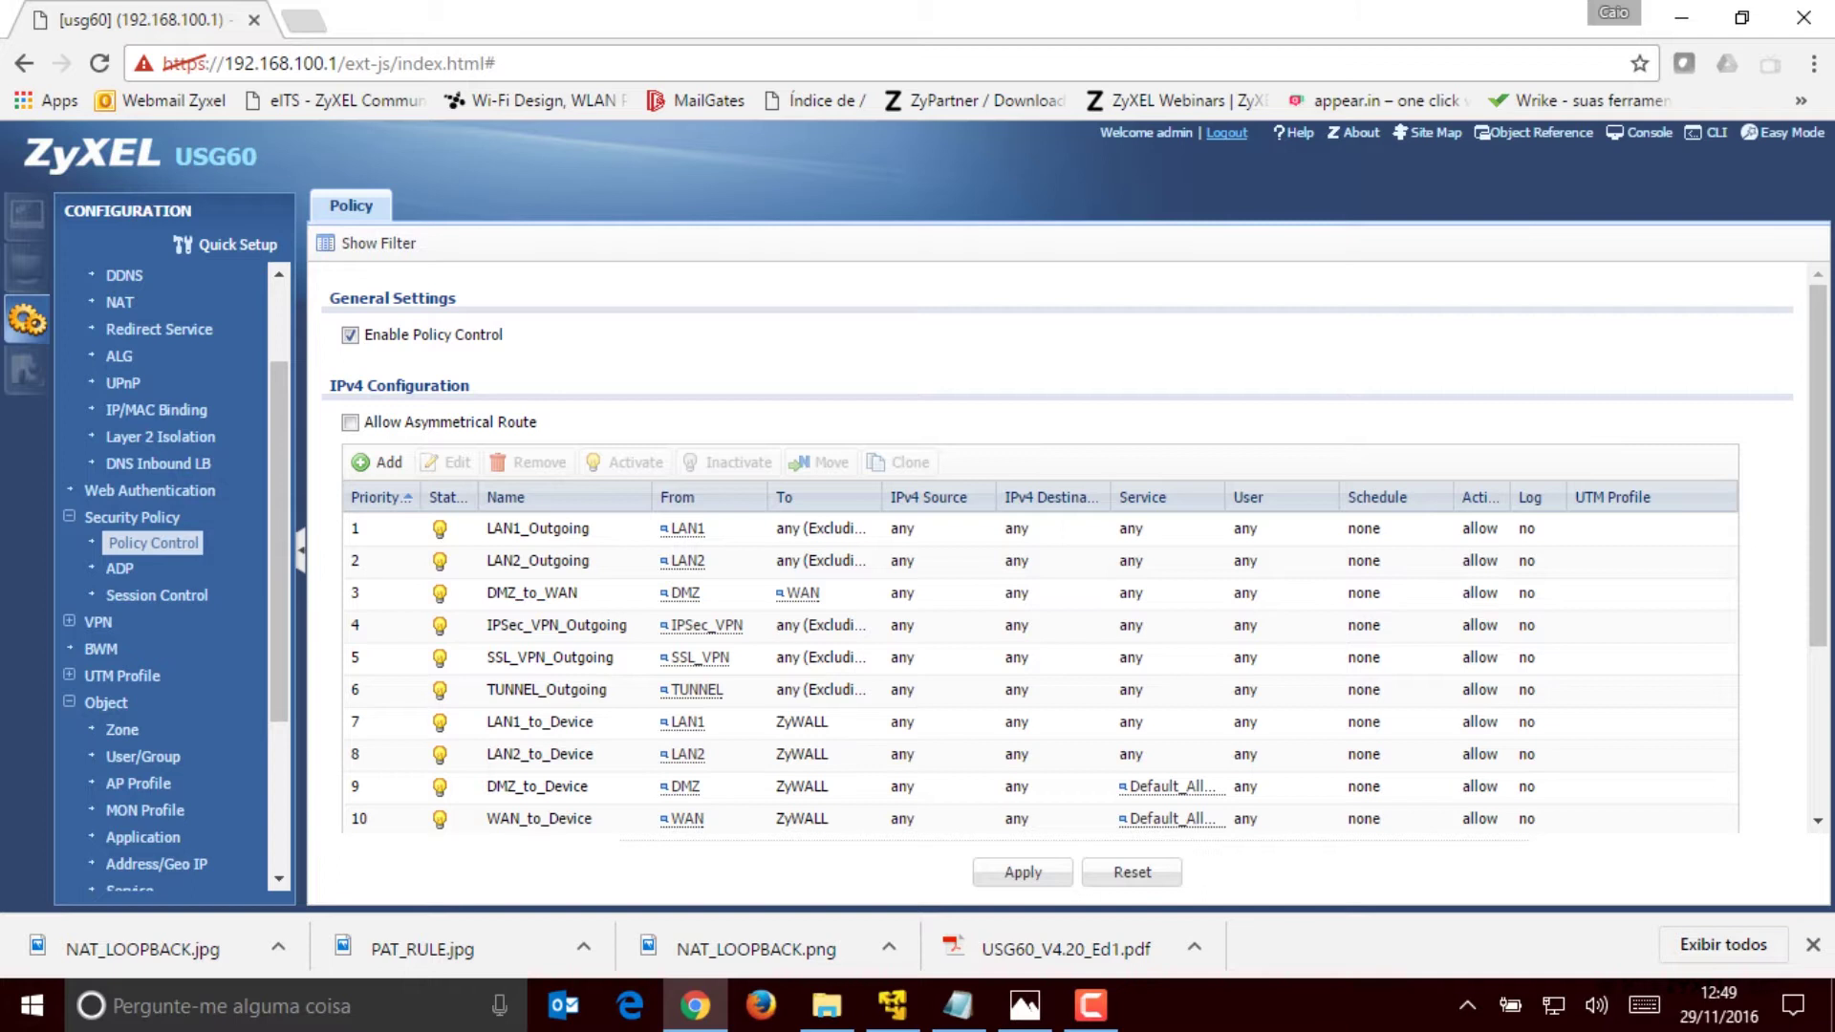
pyautogui.click(380, 462)
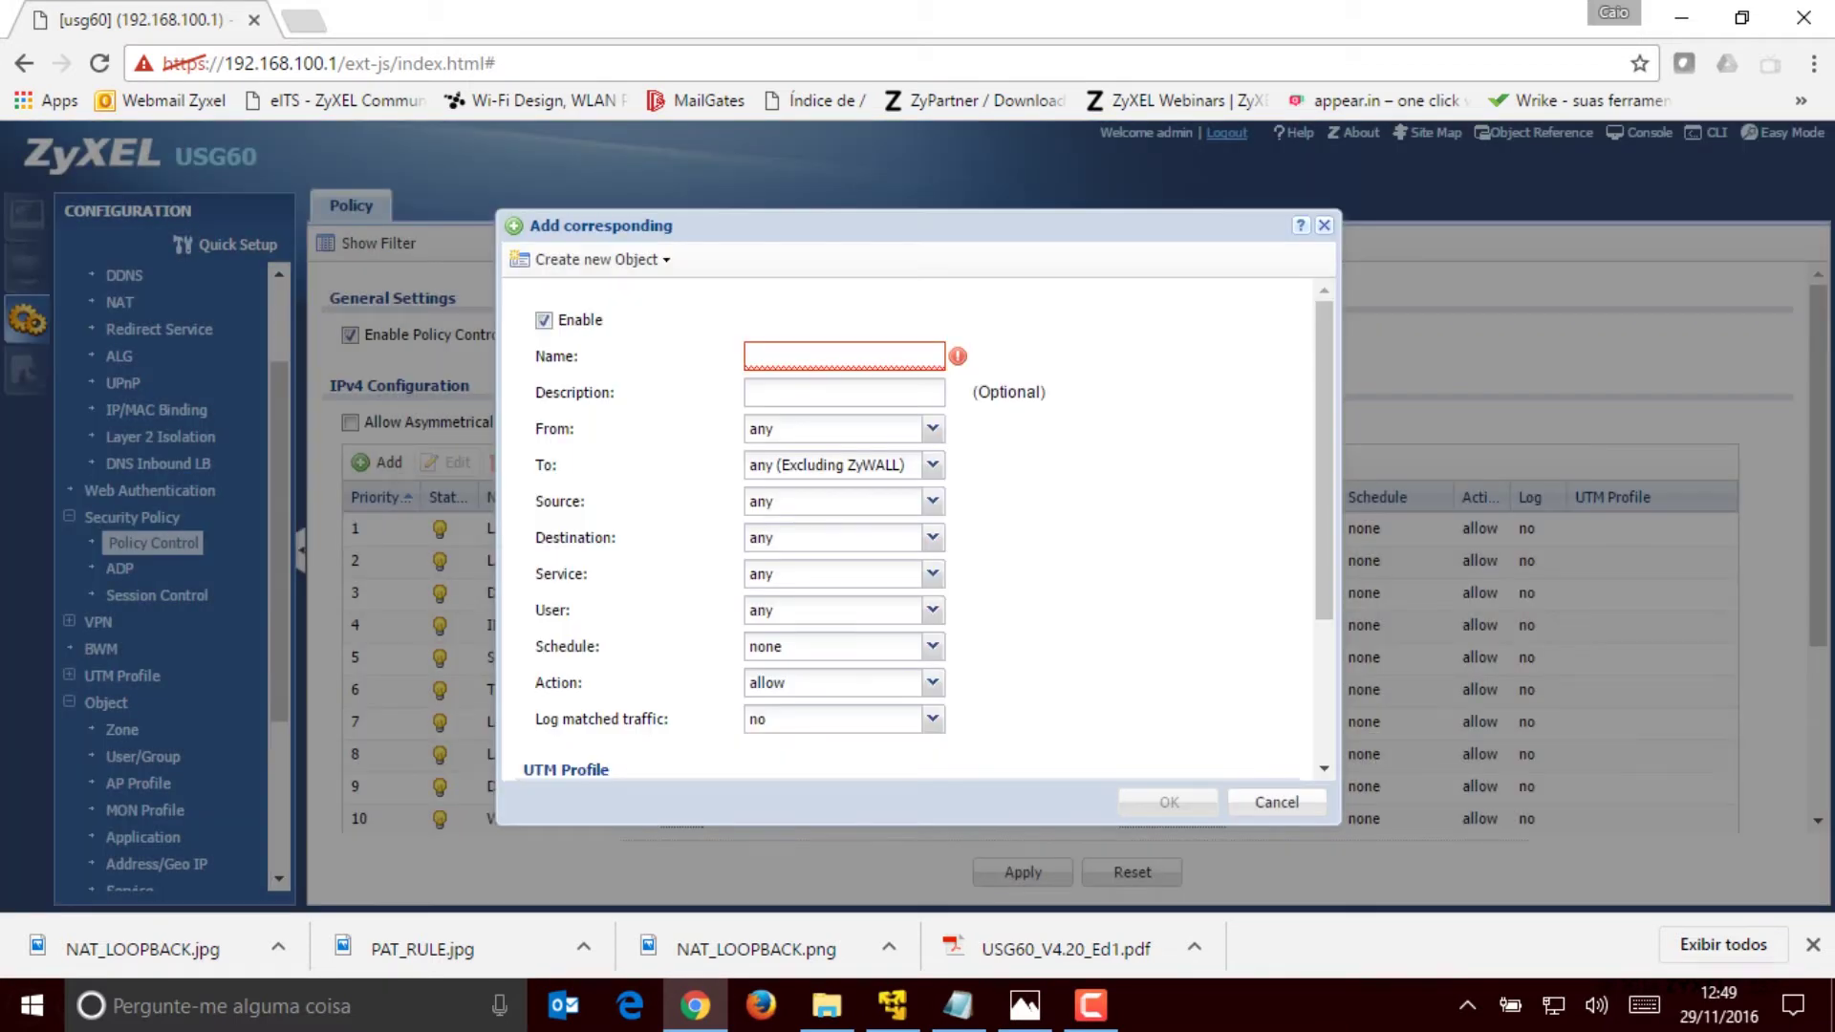
pyautogui.write('RDP_AD')
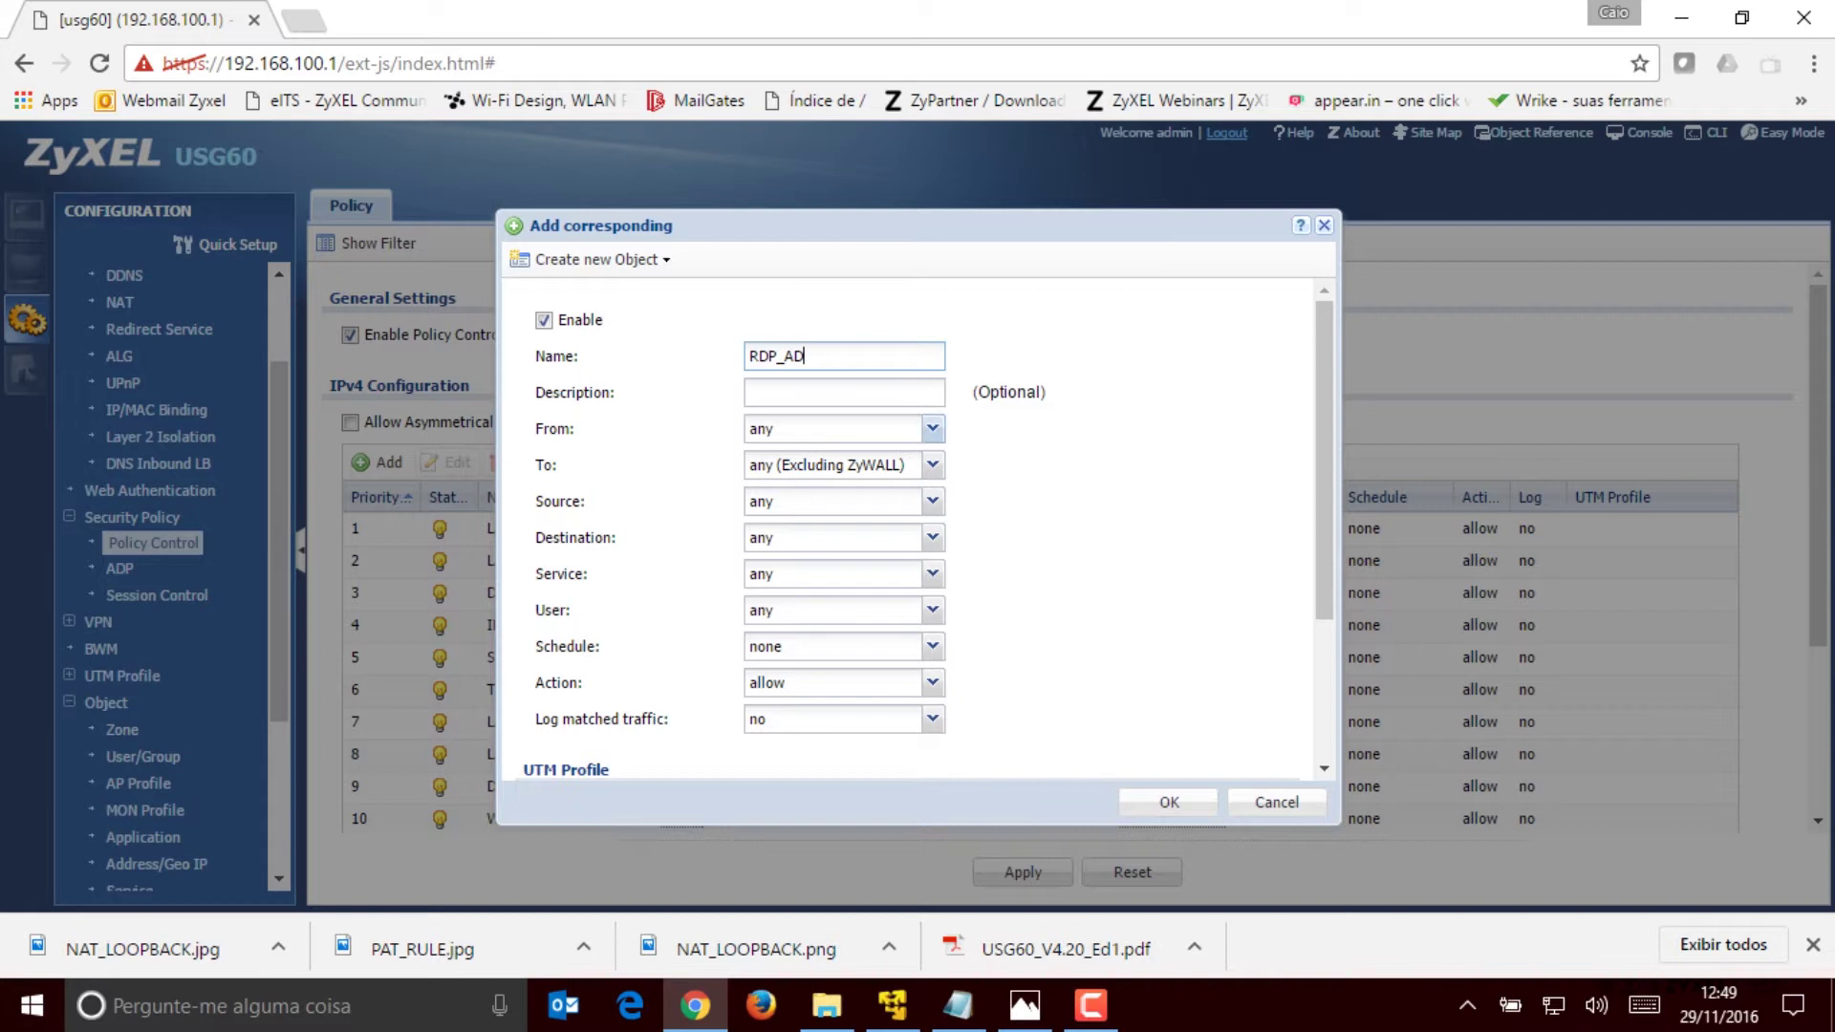
# Step: Set the RDP_AD policy to apply from the WAN zone to the LAN2 zone
pyautogui.click(932, 429)
pyautogui.press('Down')
pyautogui.press('Down')
pyautogui.press('Down')
pyautogui.press('Down')
pyautogui.press('Down')
pyautogui.press('Down')
pyautogui.press('Down')
pyautogui.press('Down')
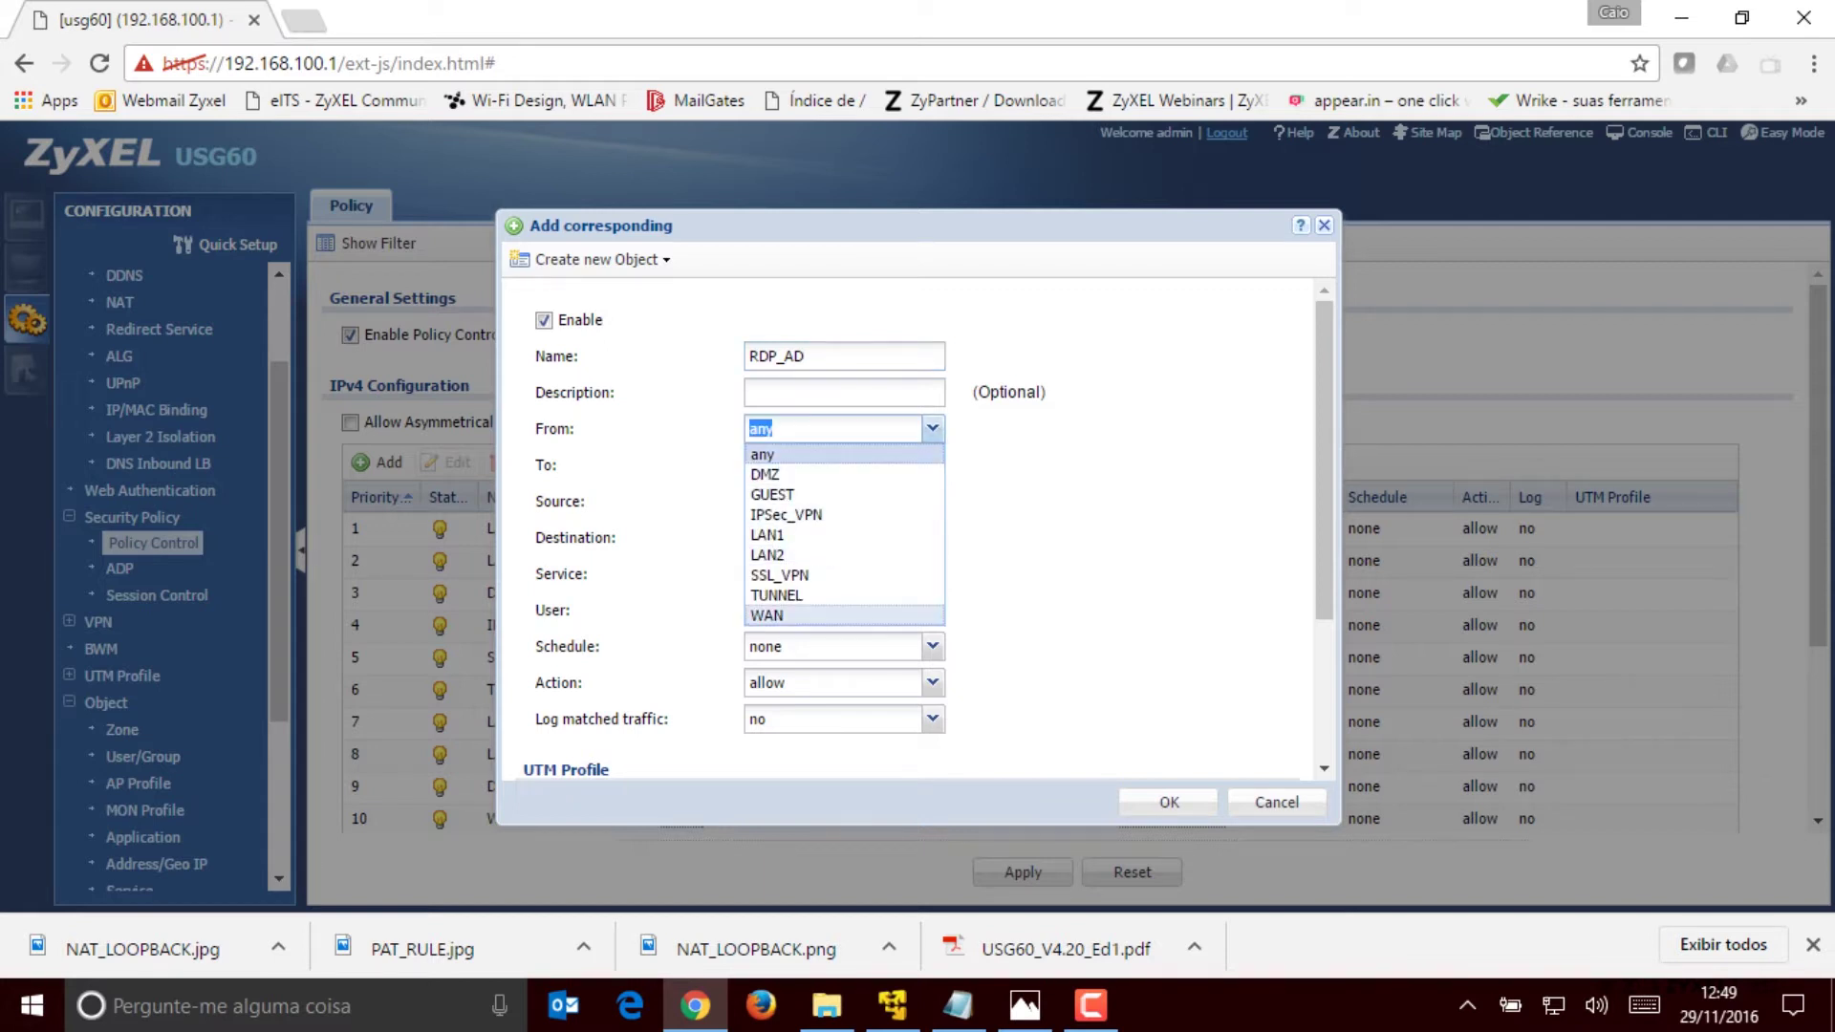
pyautogui.press('Return')
pyautogui.click(932, 464)
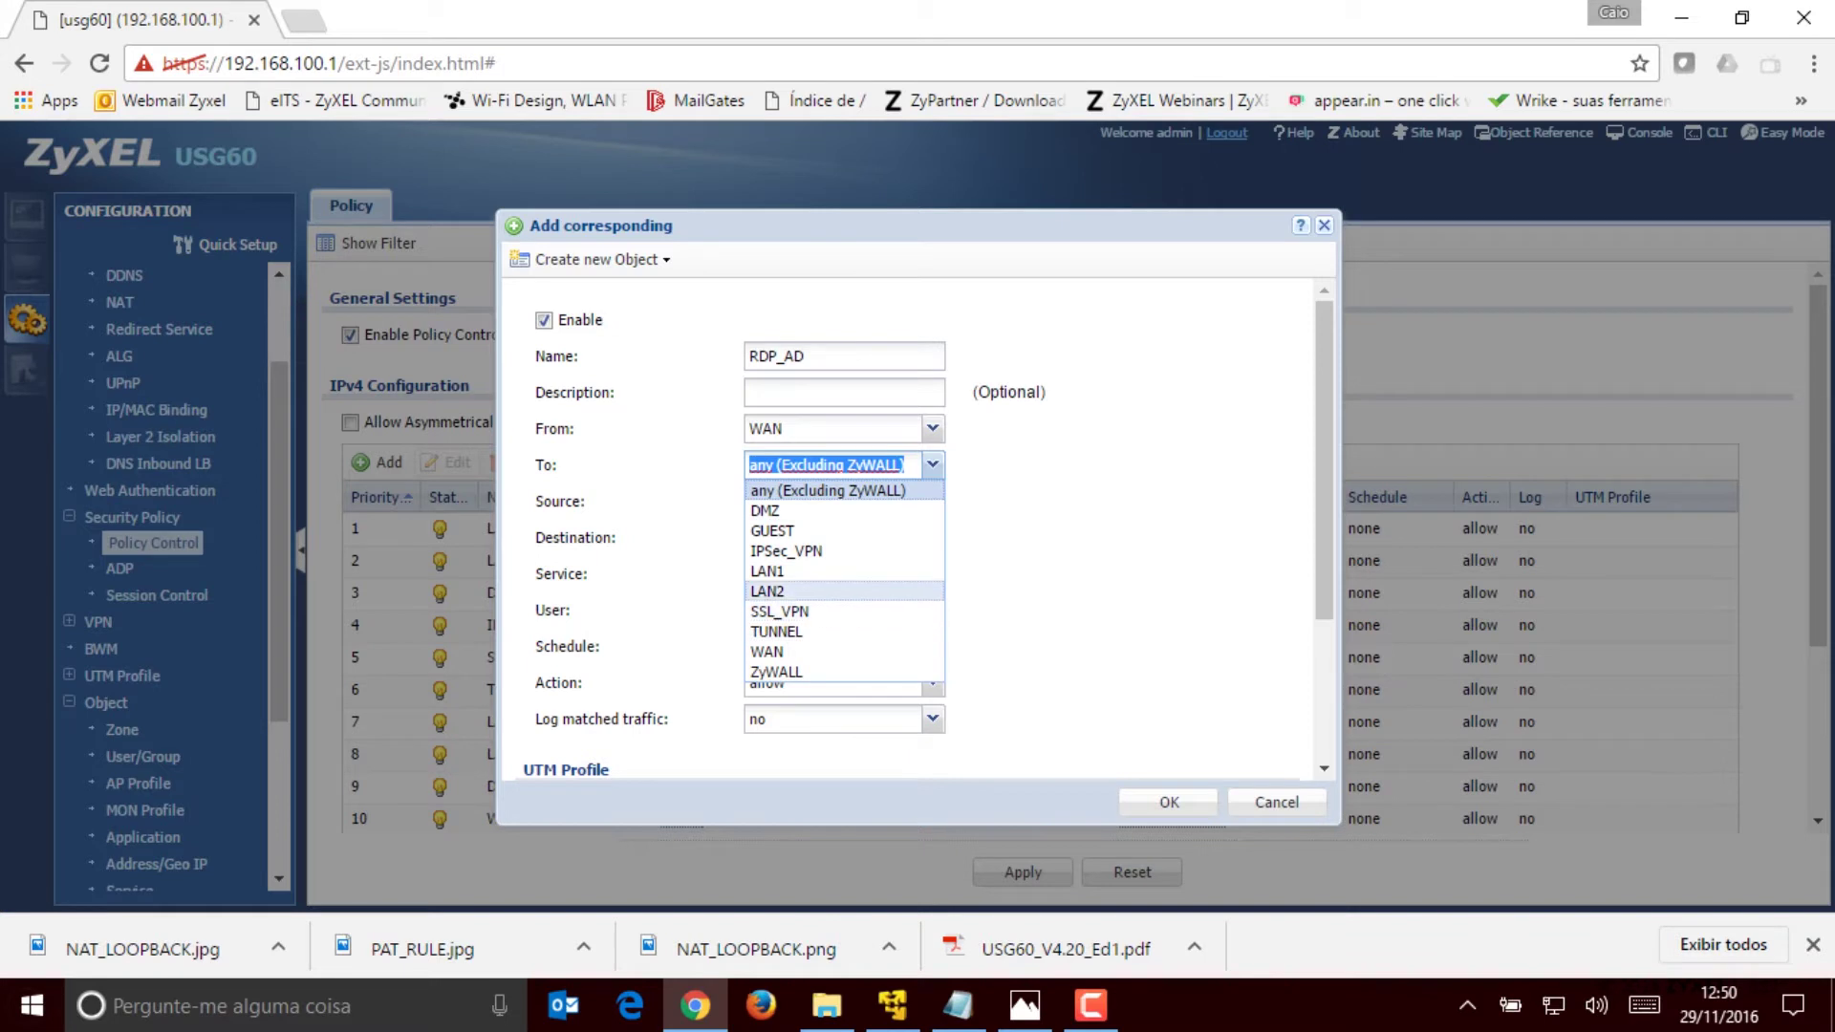
pyautogui.click(768, 590)
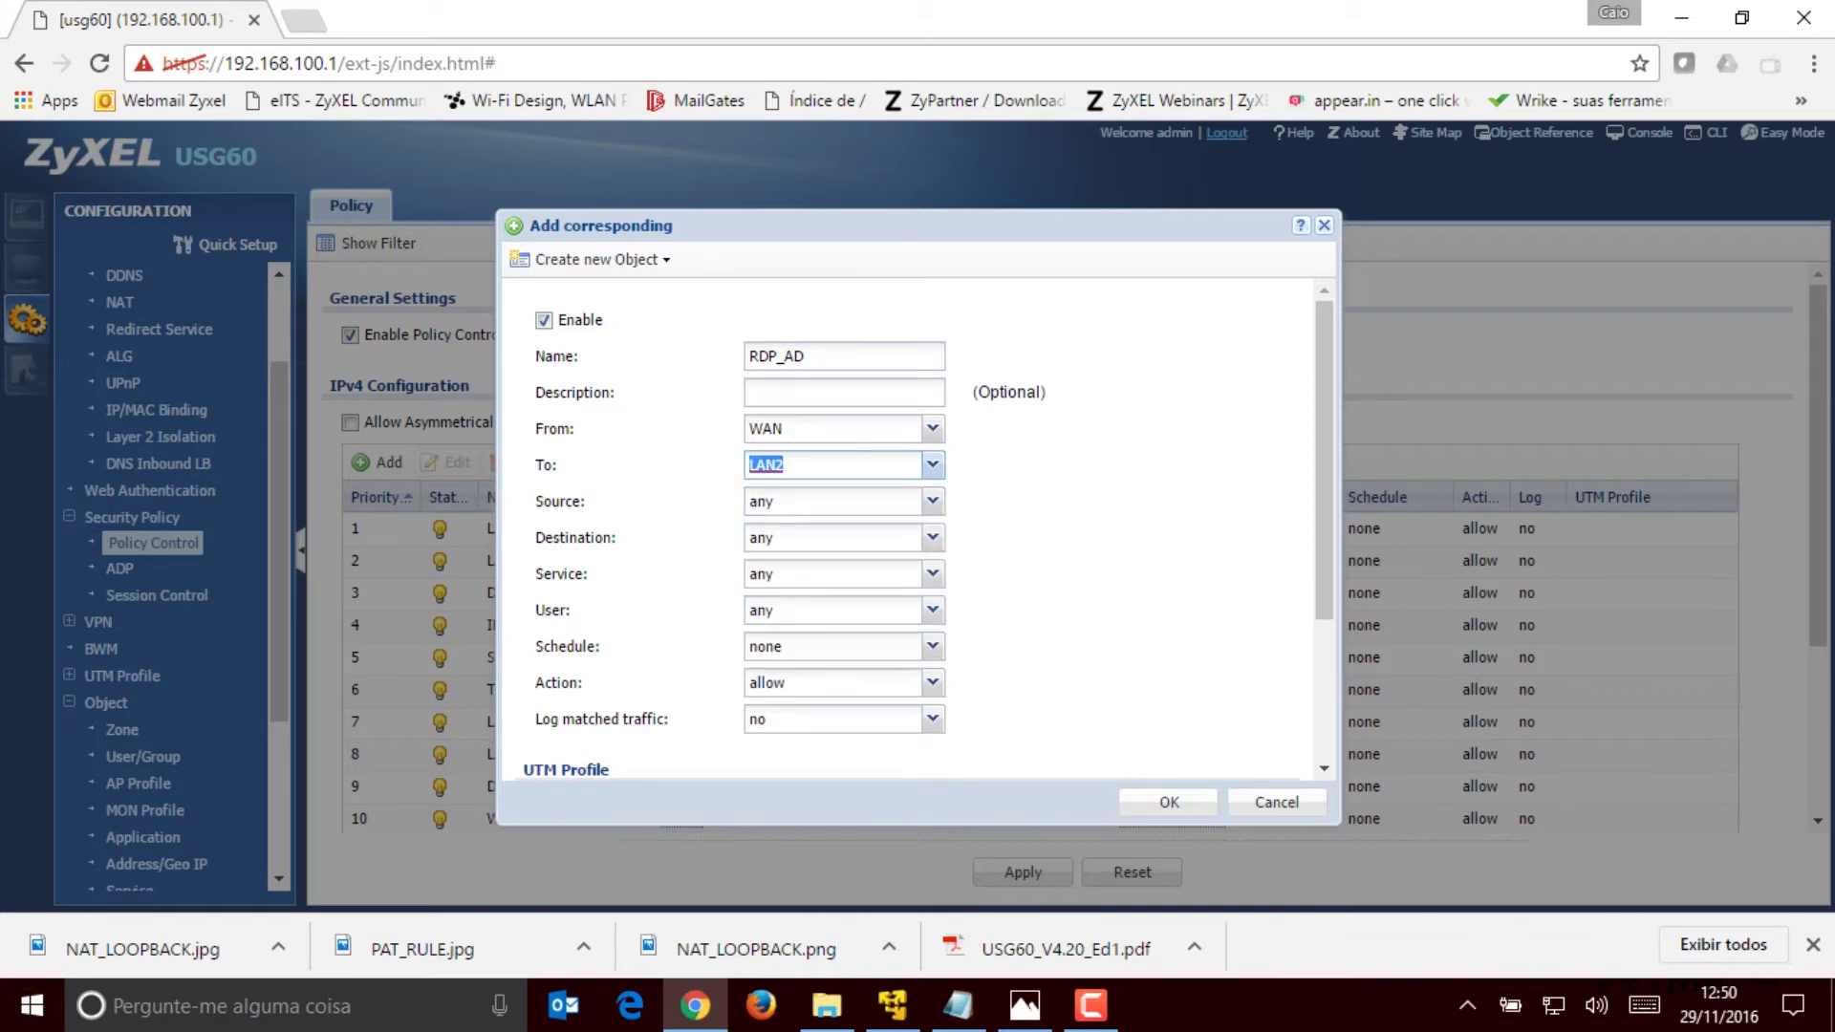
# Step: Set the RDP_AD policy's source to any and its destination to SRV_AD
pyautogui.click(932, 501)
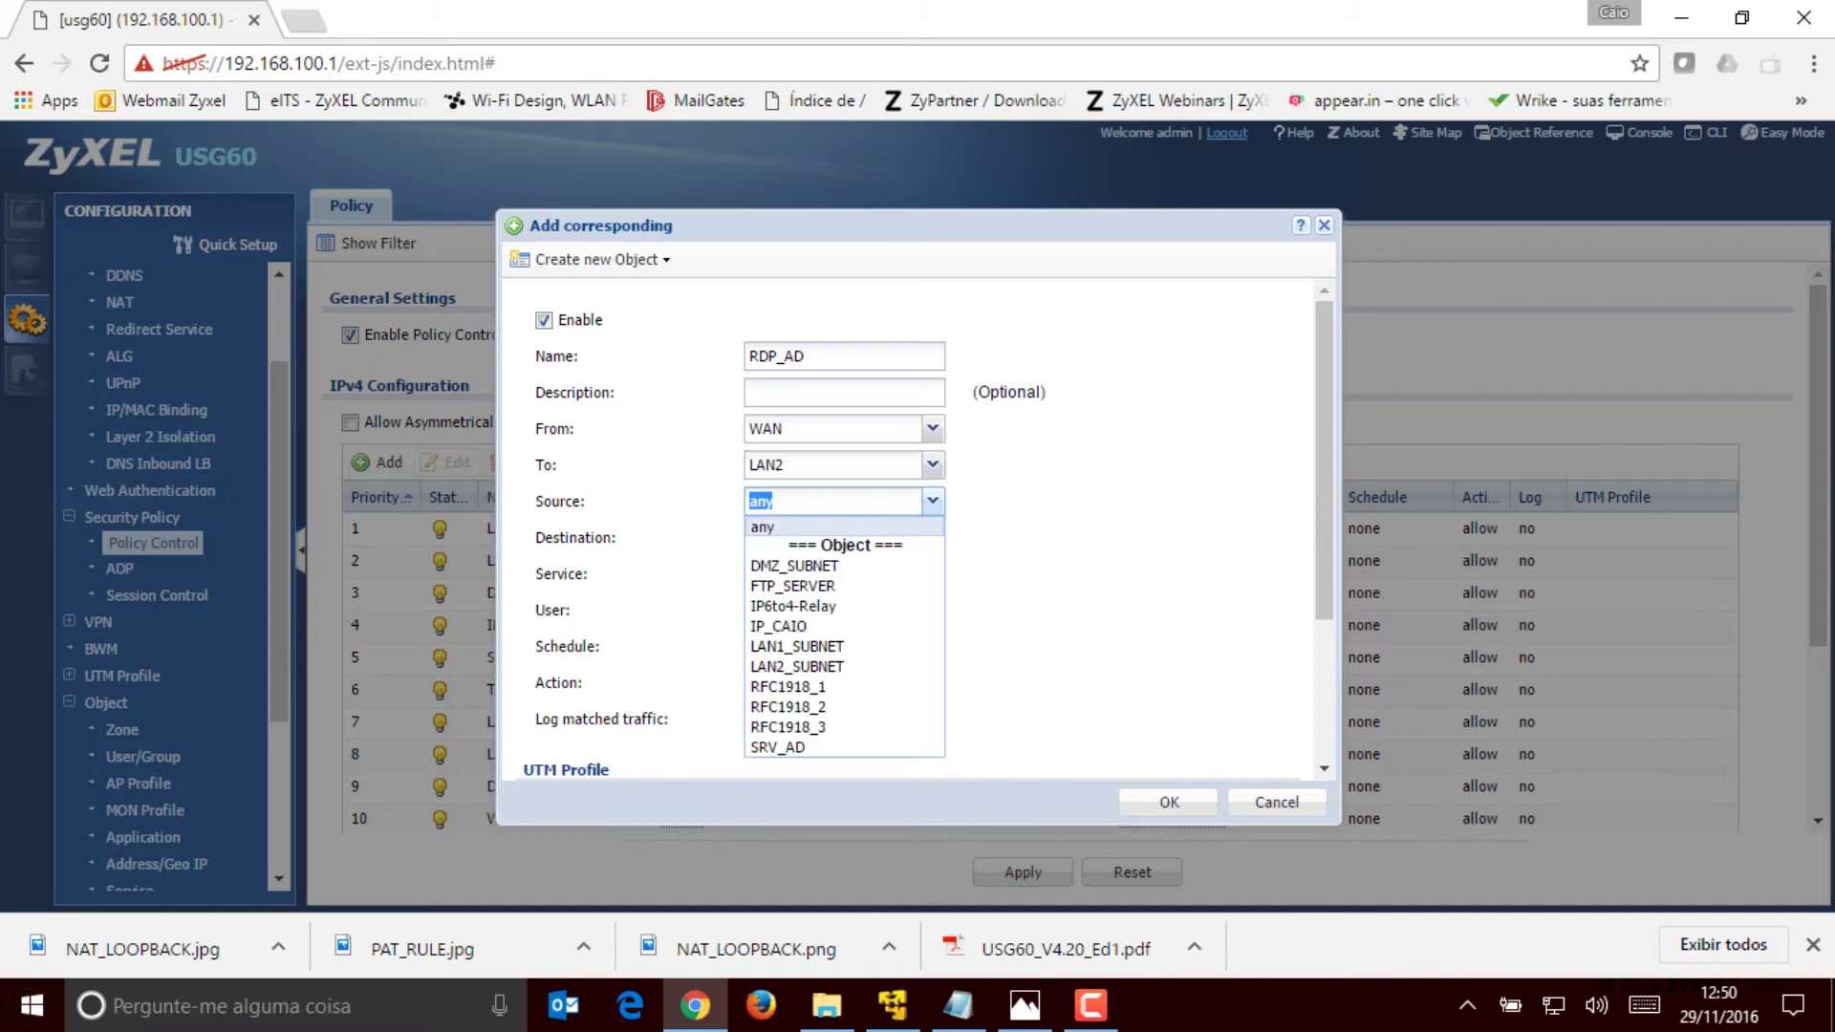
pyautogui.click(763, 528)
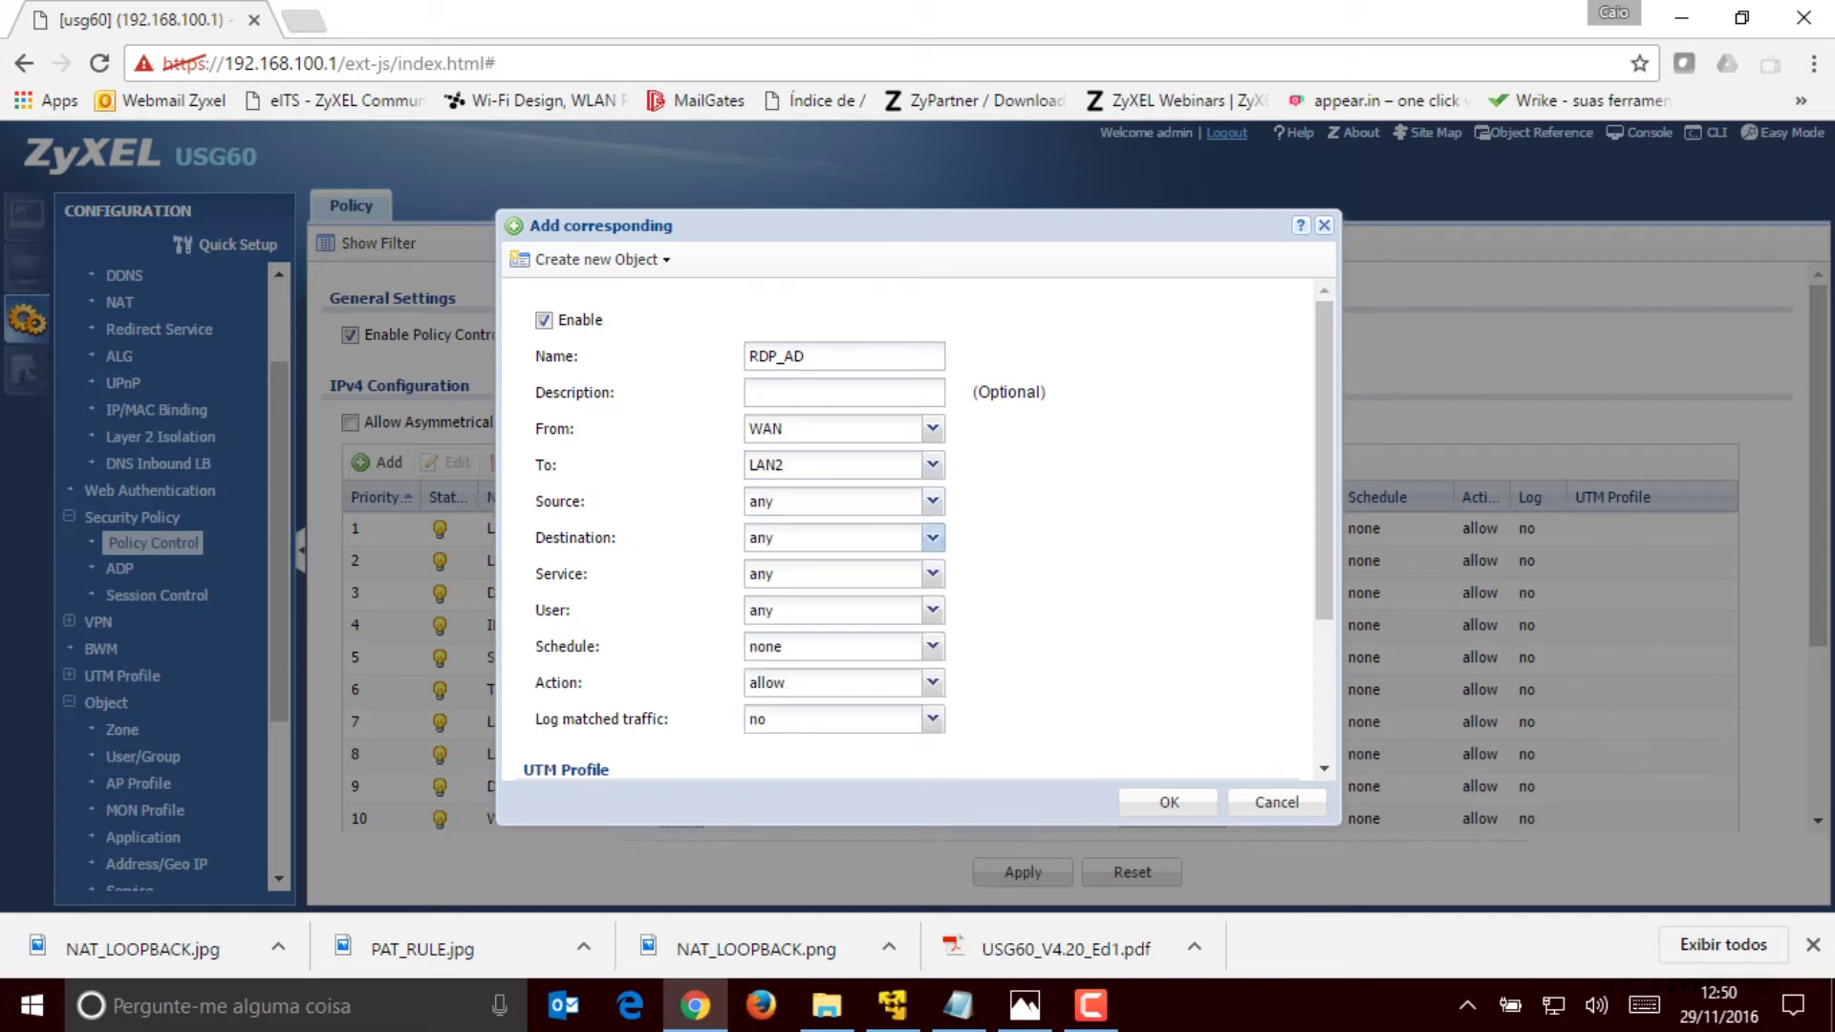
pyautogui.click(932, 537)
pyautogui.click(777, 783)
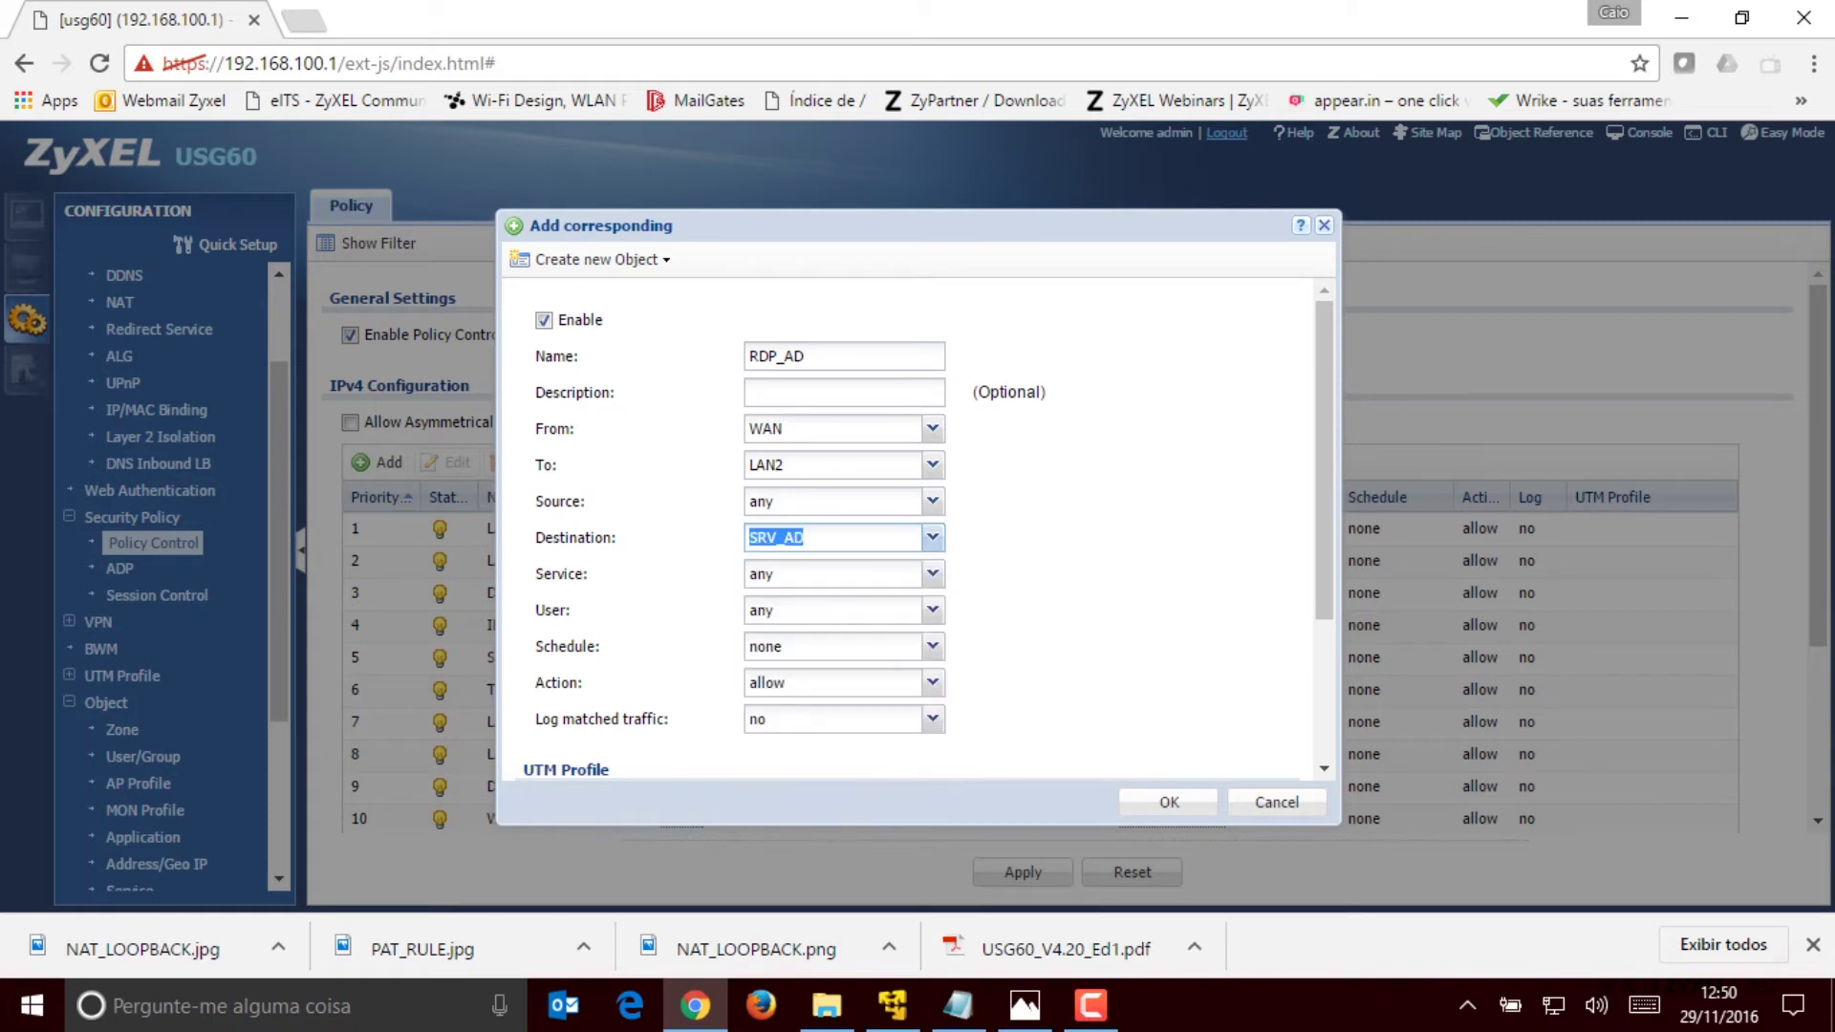
# Step: Open the service choices for the RDP_AD policy
pyautogui.click(932, 574)
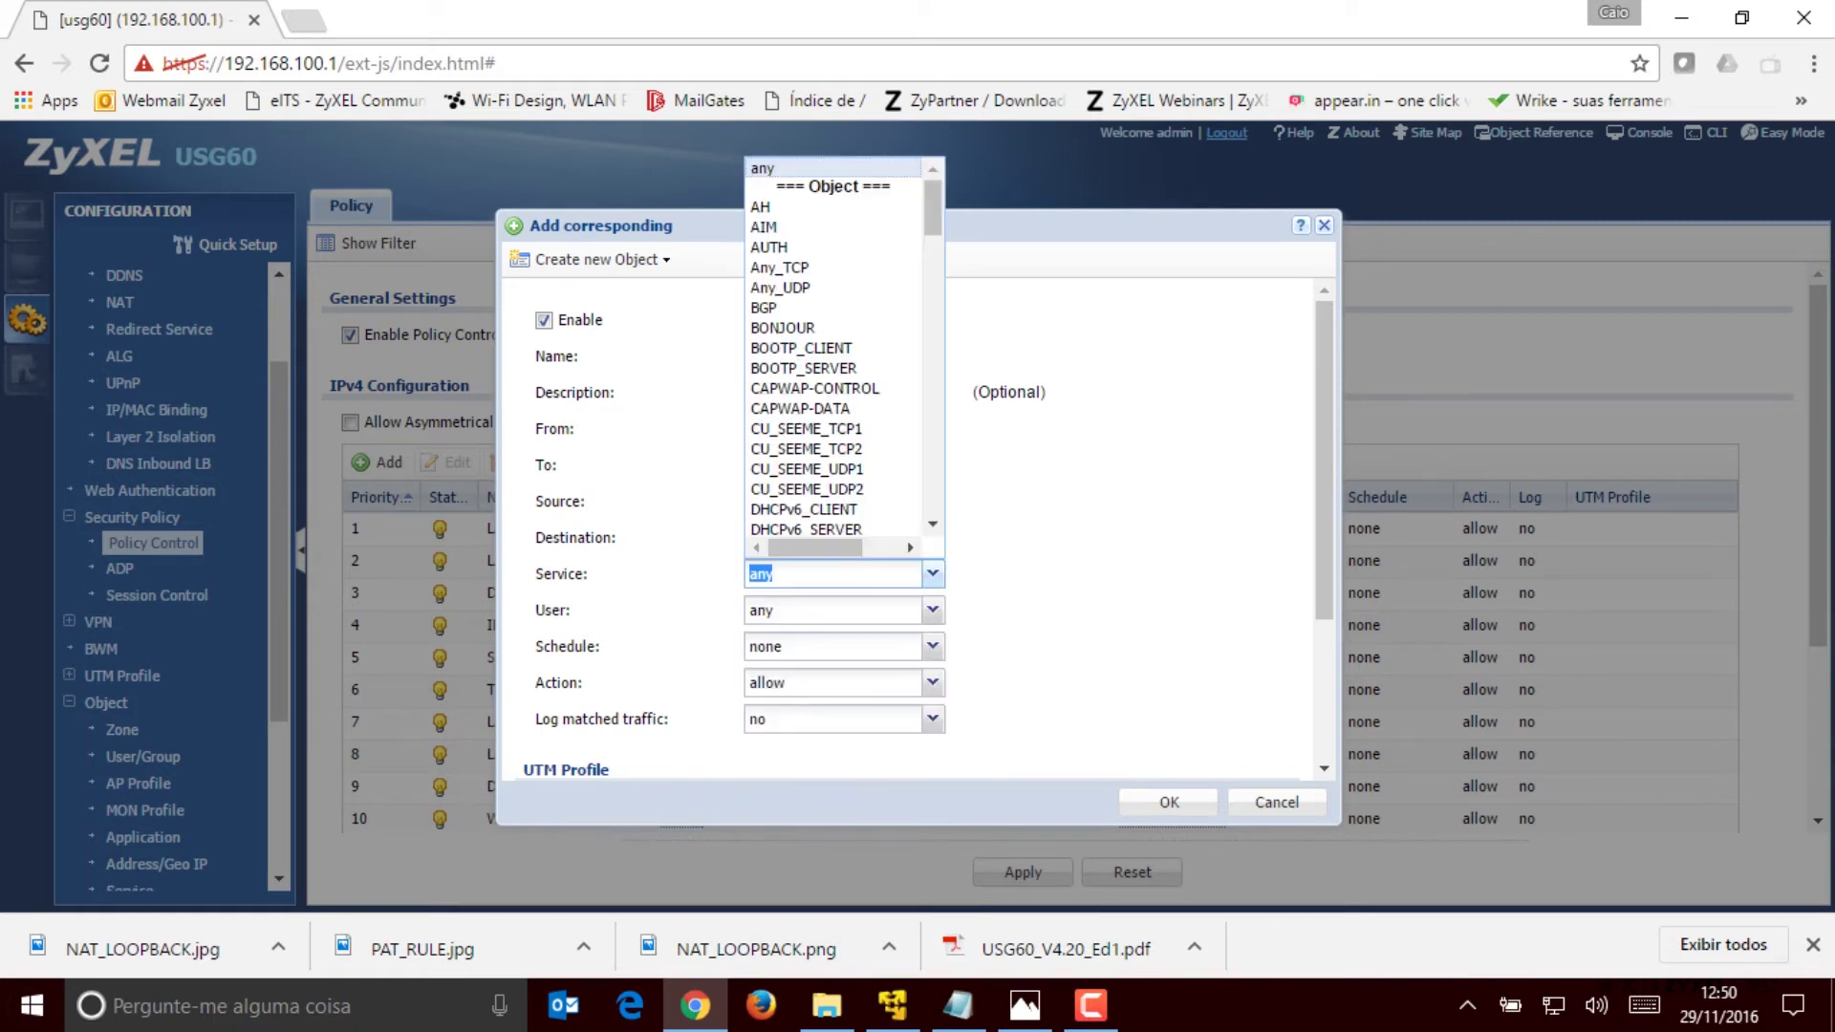